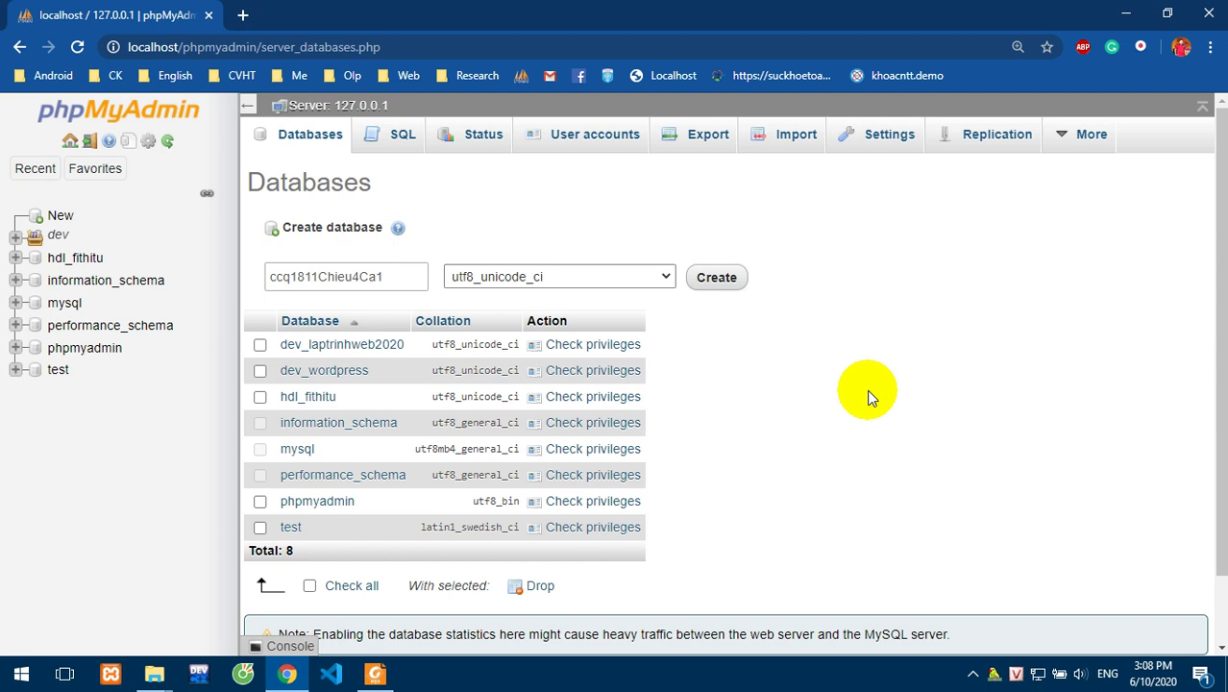
Create the database ccq1811Chieu4Ca1 with the utf8_unicode_ci collation.
left_click(723, 278)
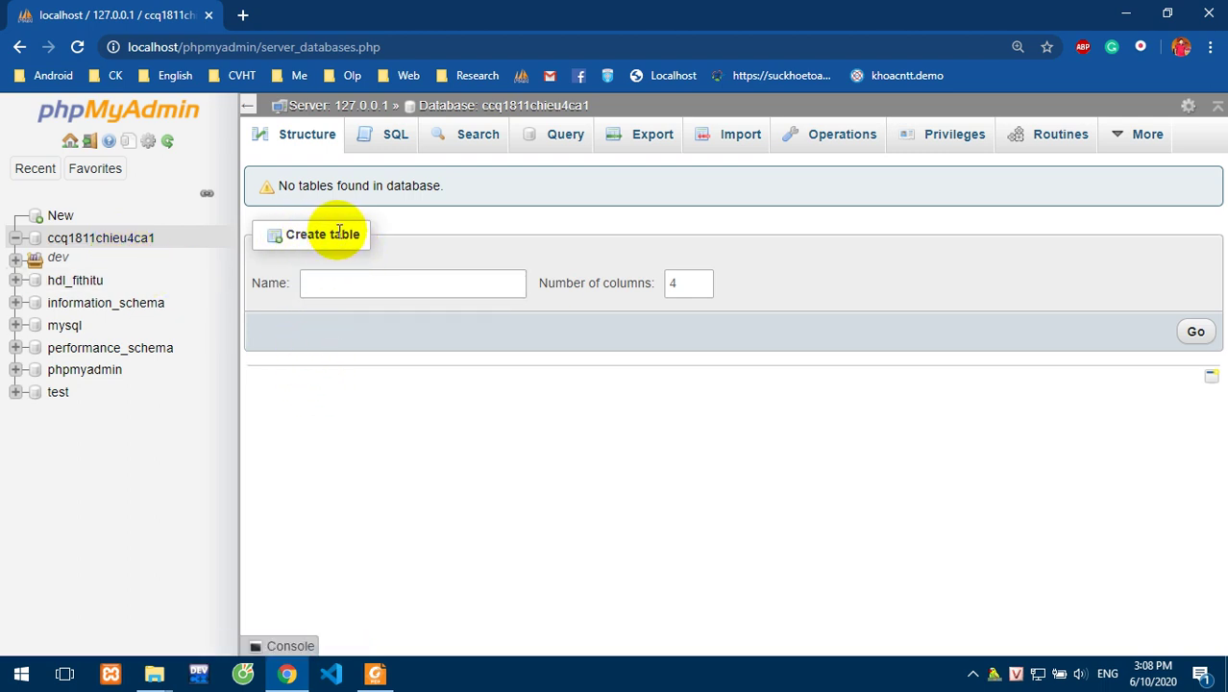
Switch to the ThucHanh_PHP2020 PDF in Foxit Reader and outline the db prefix in the db_category heading with a rectangle.
left_click(375, 672)
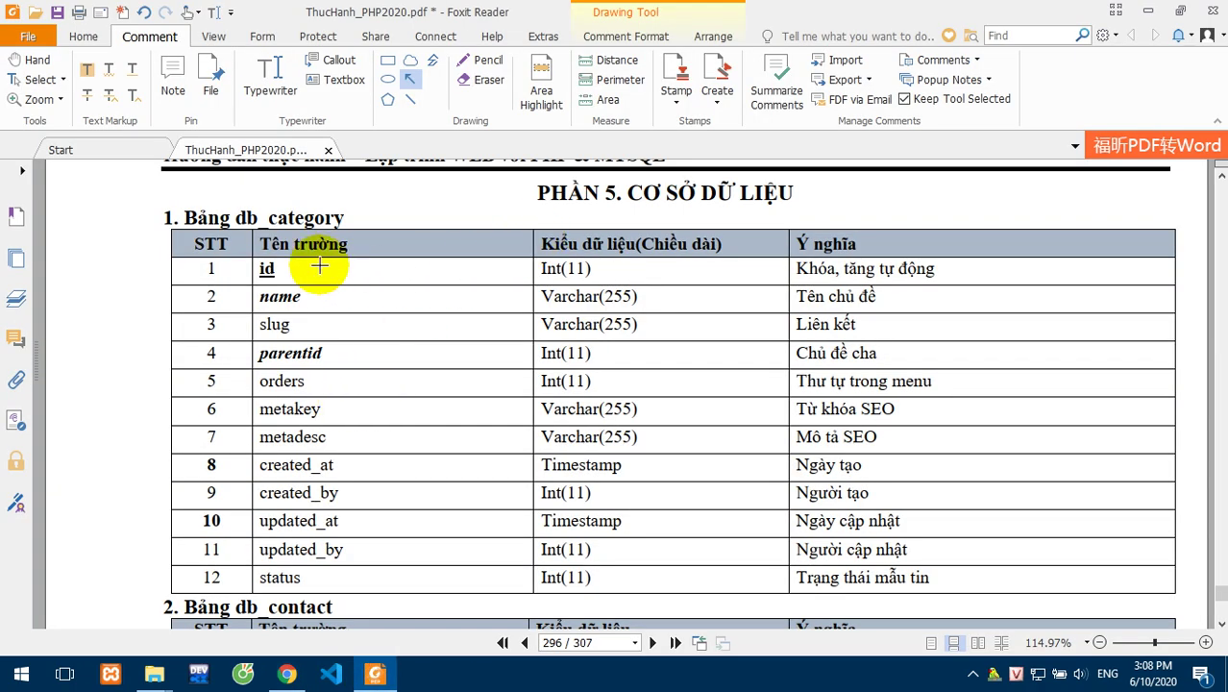
left_click_drag(233, 201, 358, 204)
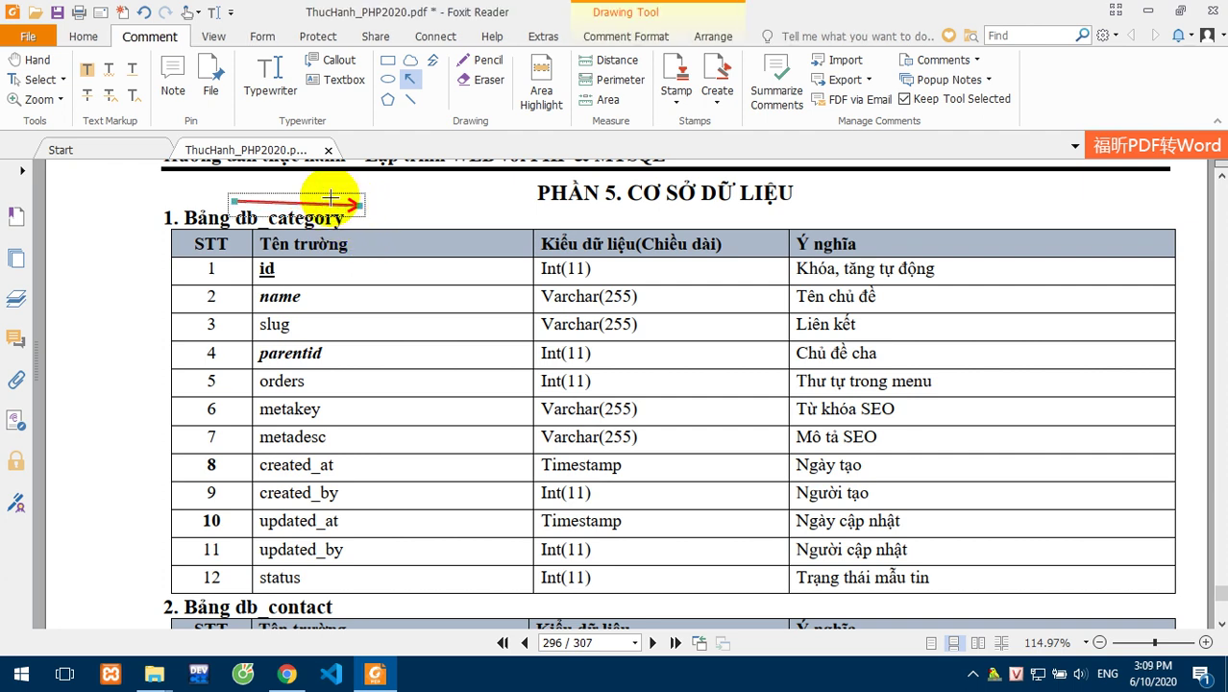
key("Delete")
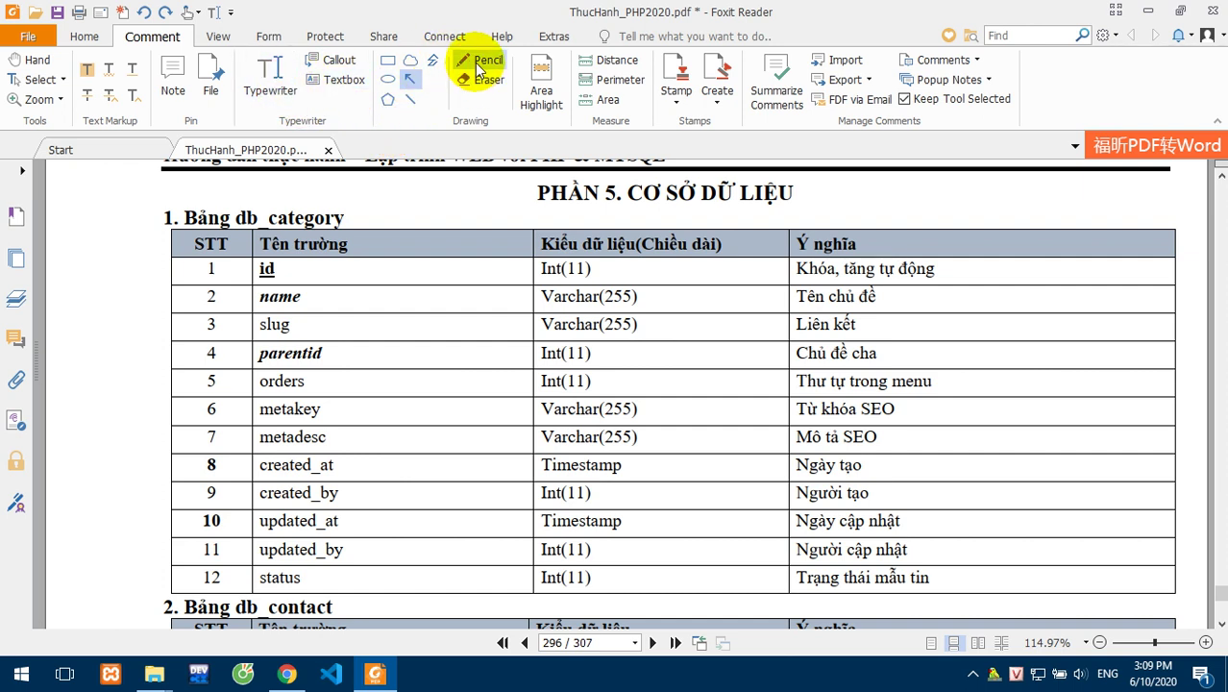
left_click(388, 64)
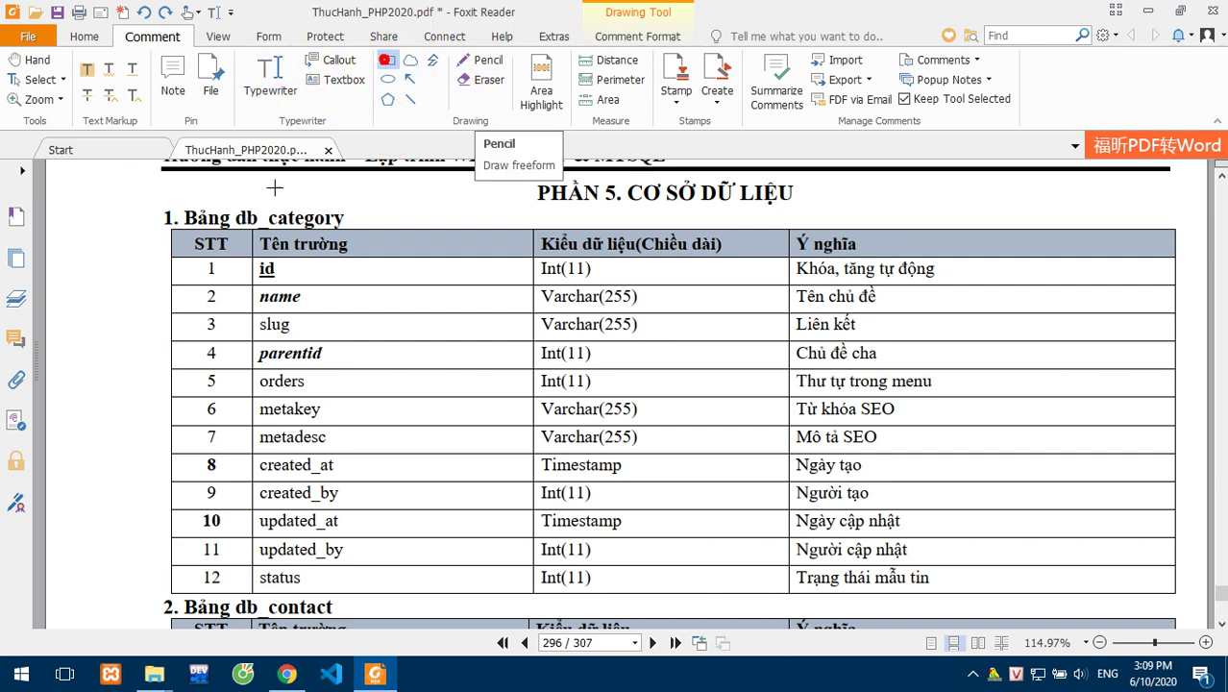
mouse_move(229, 198)
left_mouse_down()
mouse_move(262, 244)
mouse_move(261, 231)
left_mouse_up()
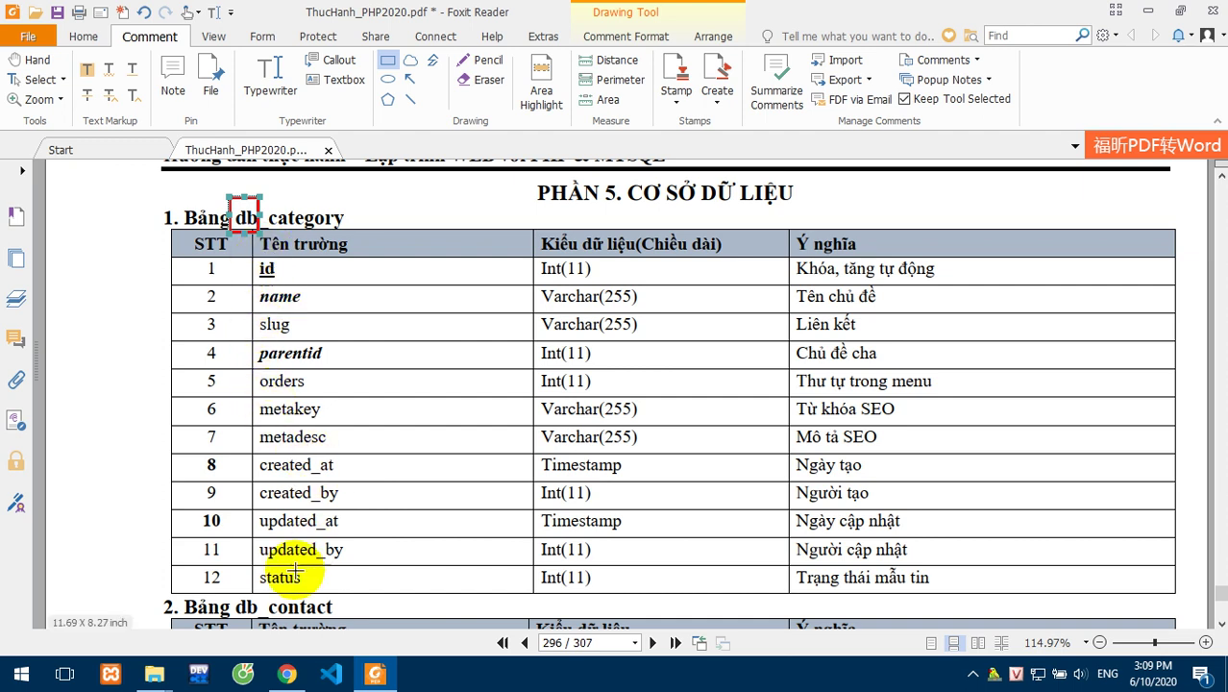
left_click(287, 674)
left_click(324, 282)
type("ntn")
double_click(329, 282)
type("_")
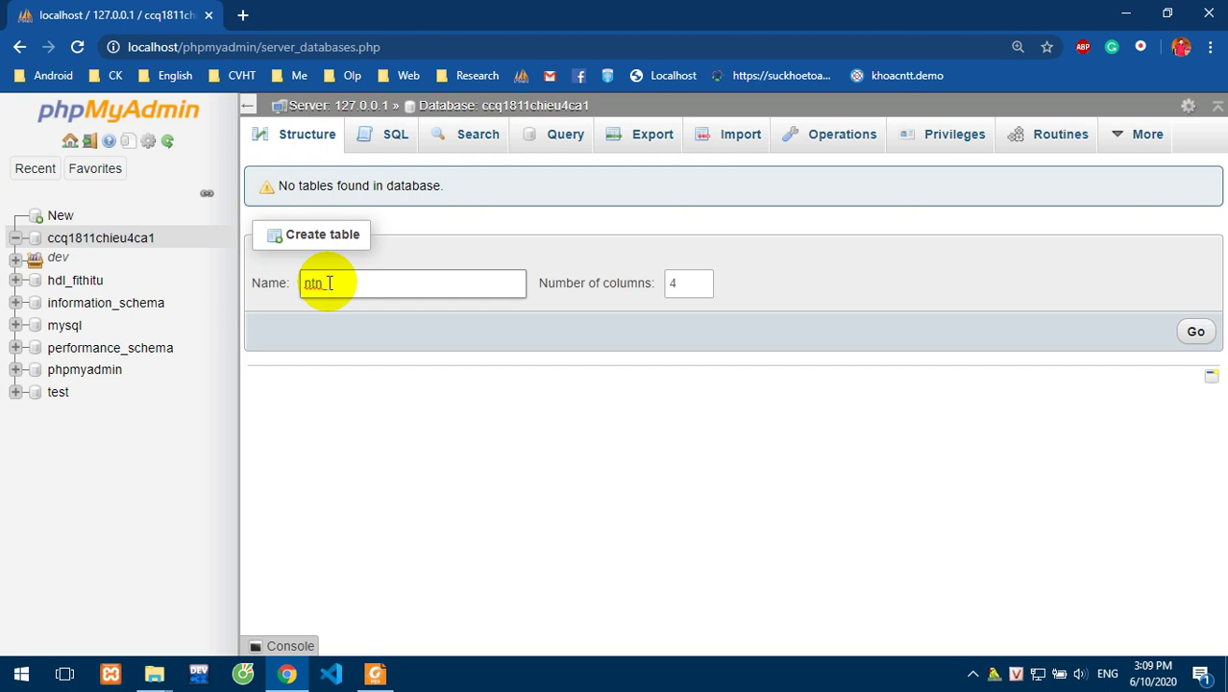
key("BackSpace")
key("BackSpace")
key("BackSpace")
key("BackSpace")
Enter db_category as the new table's name, checking it against the heading in the PDF.
type("db_")
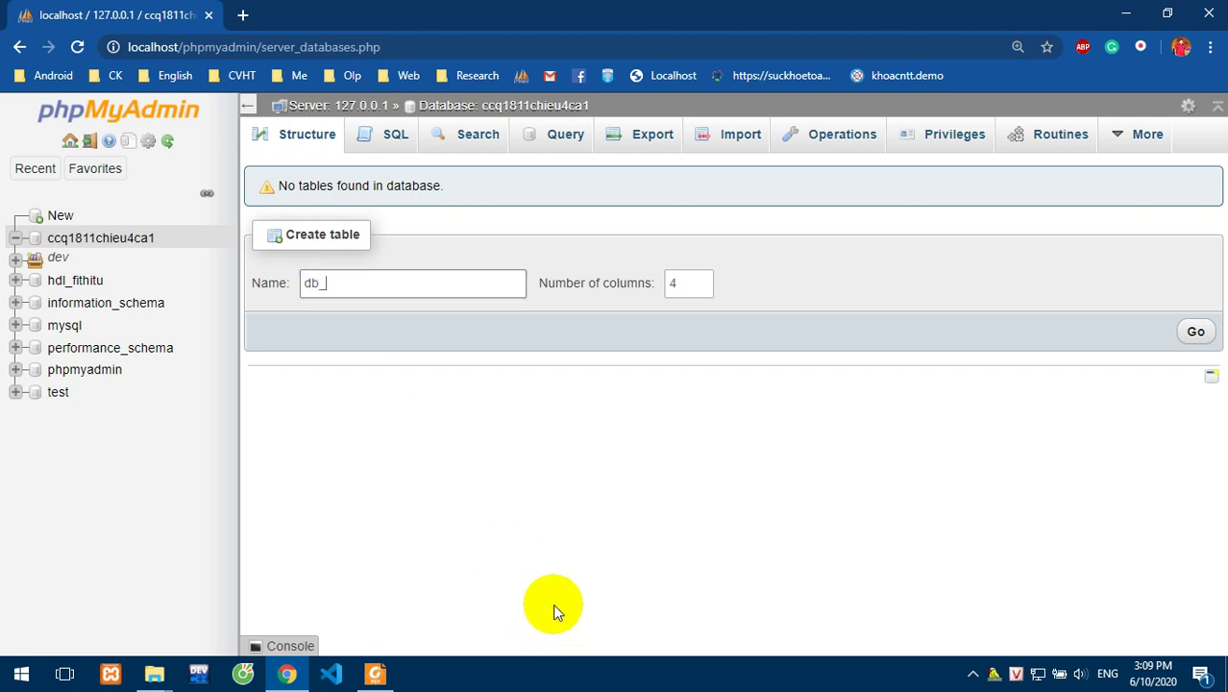
left_click(375, 674)
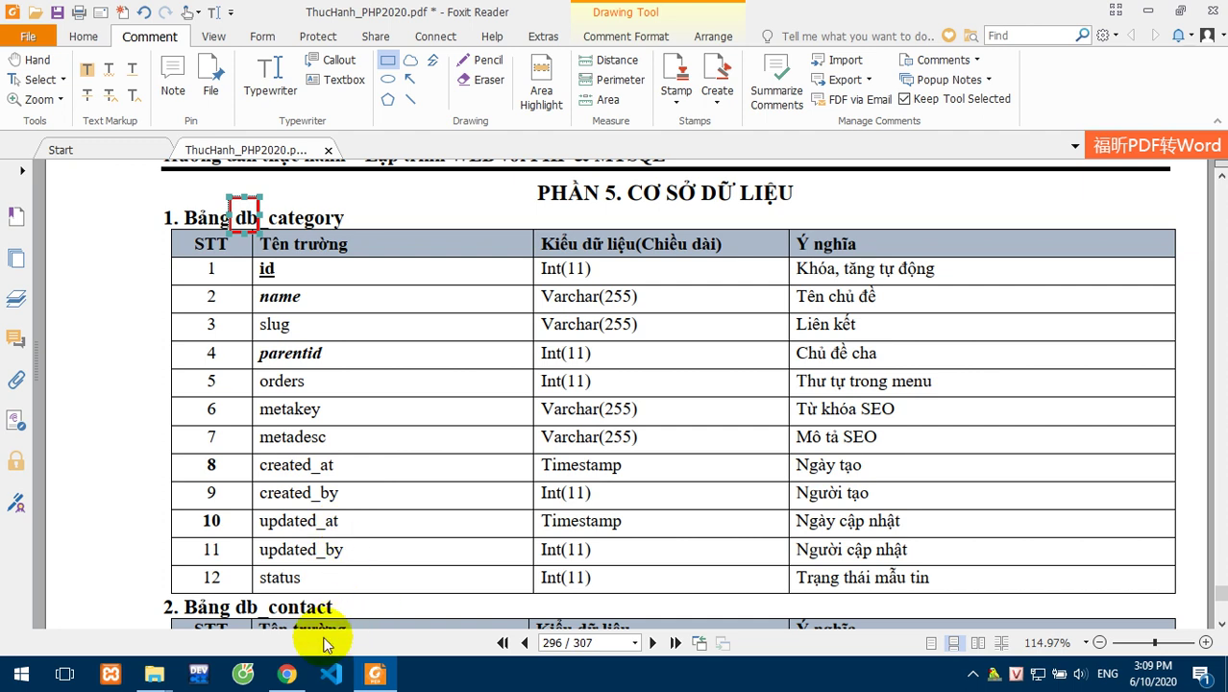
left_click(287, 675)
type("c")
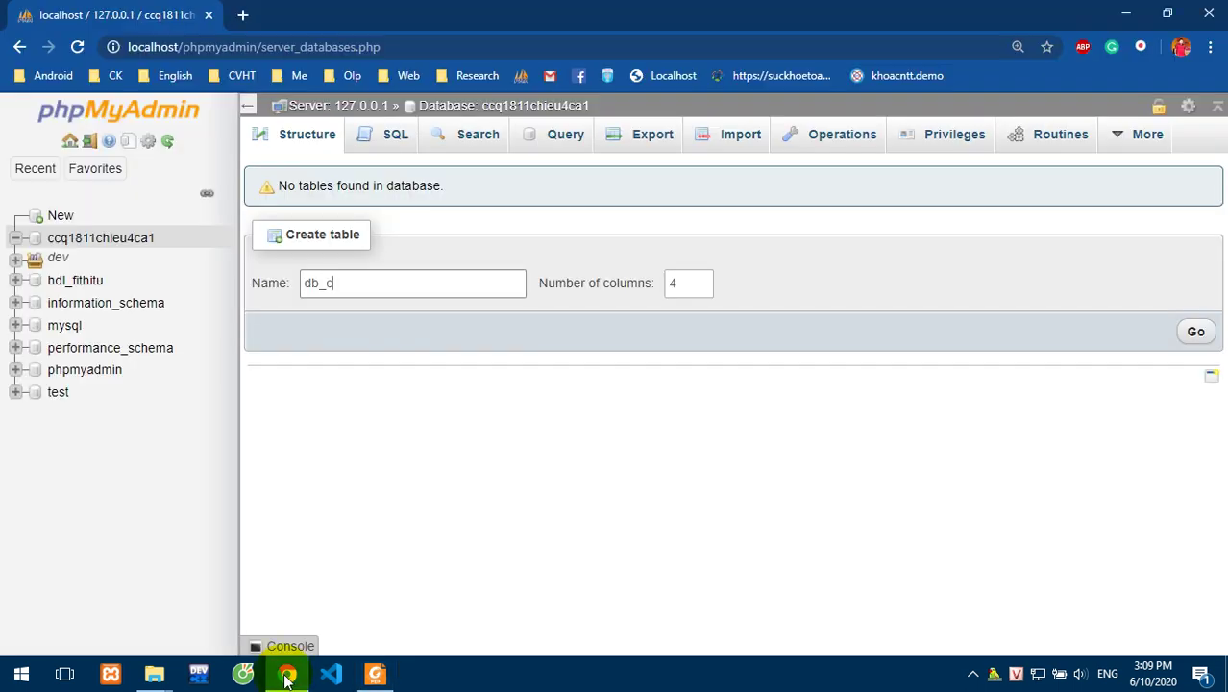
type("ategory")
Switch to the PDF in Foxit Reader and draw rectangles around the STT row numbers of the db_category table.
left_click(375, 676)
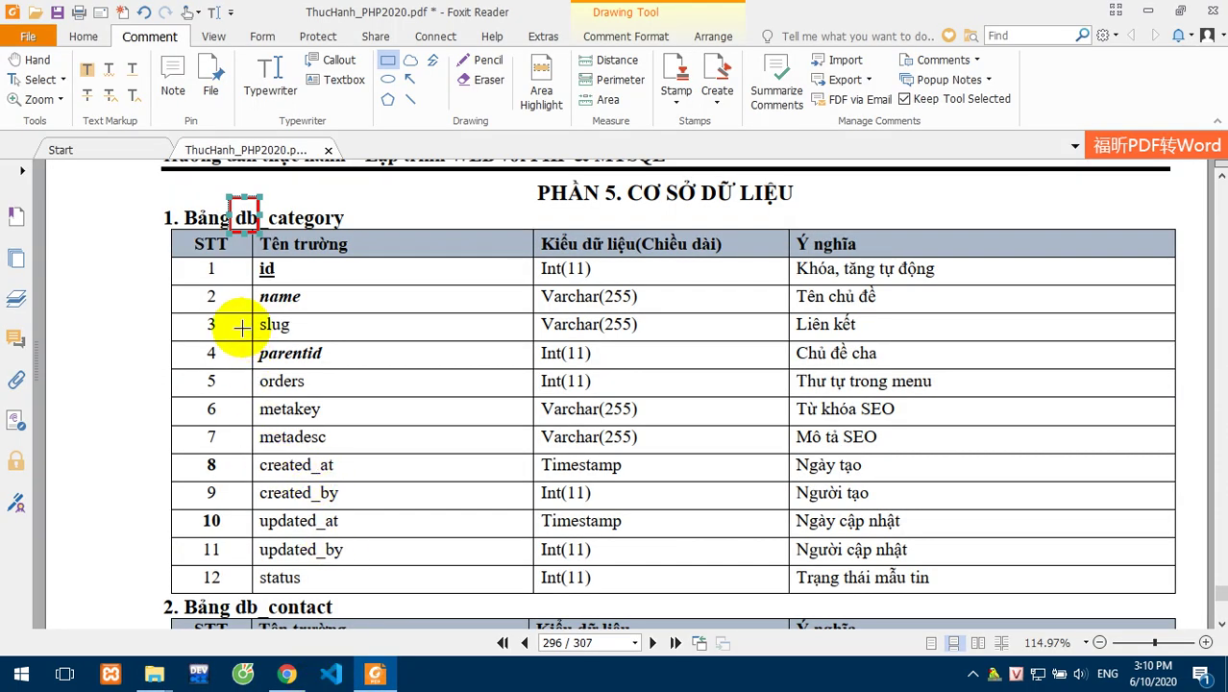
mouse_move(197, 257)
left_mouse_down()
mouse_move(229, 607)
mouse_move(229, 588)
left_mouse_up()
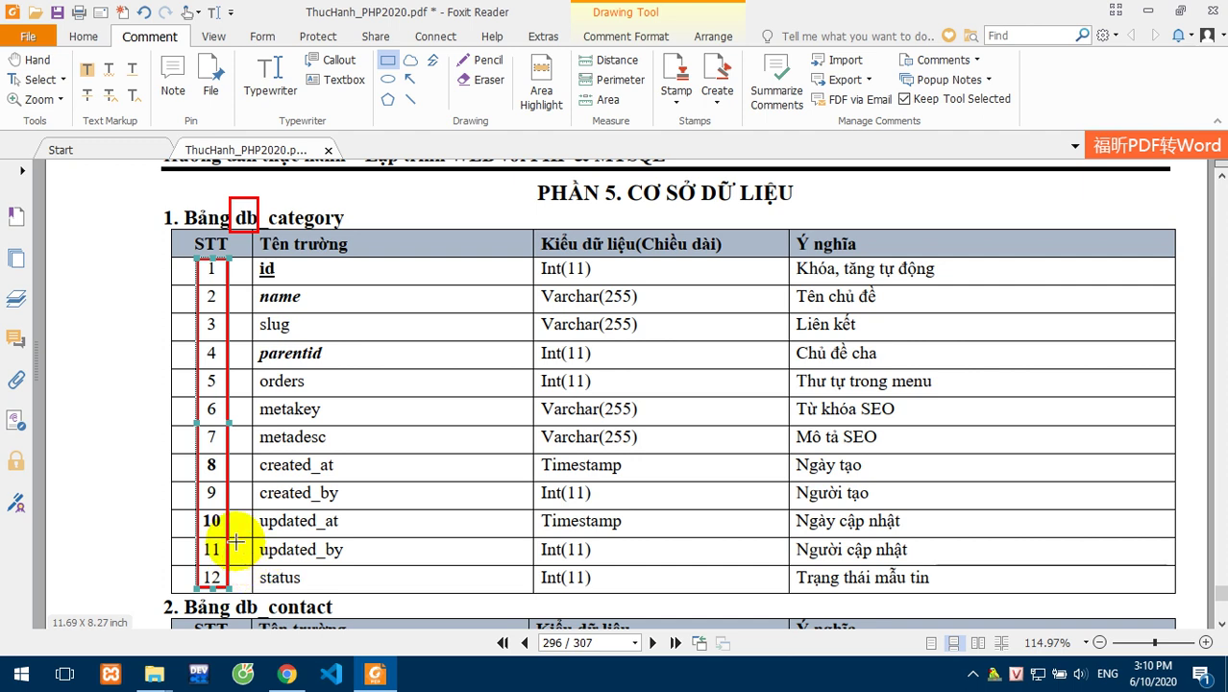
left_click(139, 261)
left_click_drag(139, 260, 242, 536)
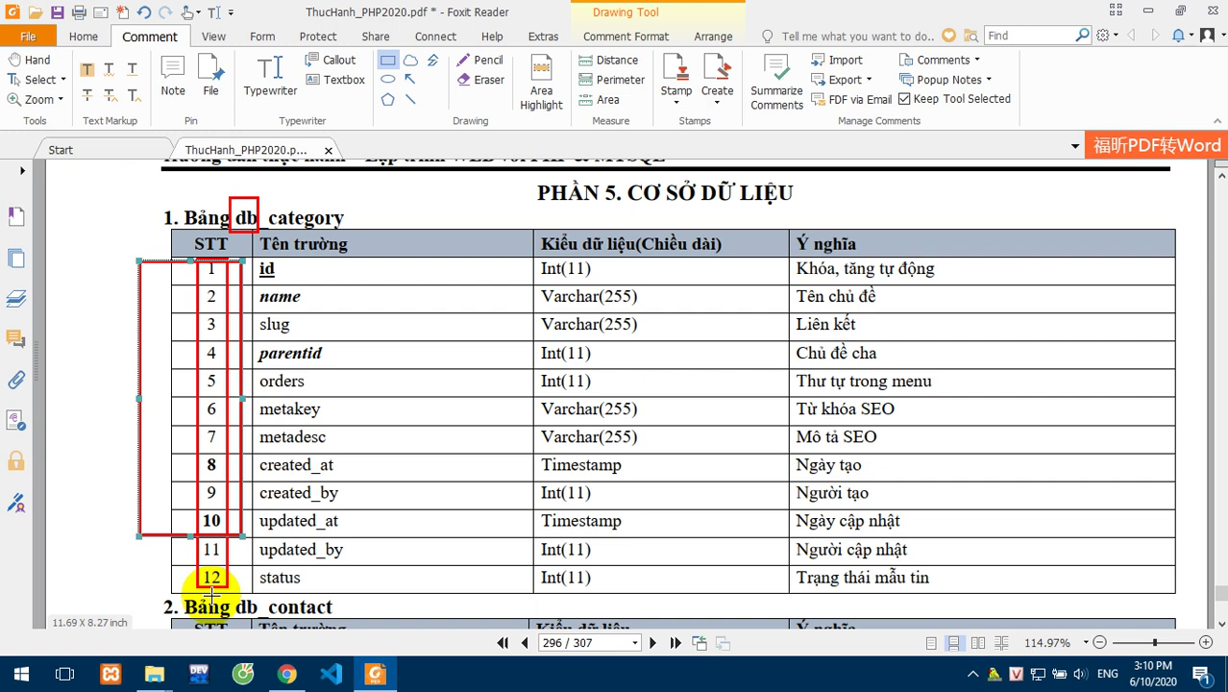
Switch back to phpMyAdmin, set the number of columns to 12 and start creating the db_category table.
left_click(288, 674)
double_click(675, 284)
type("12")
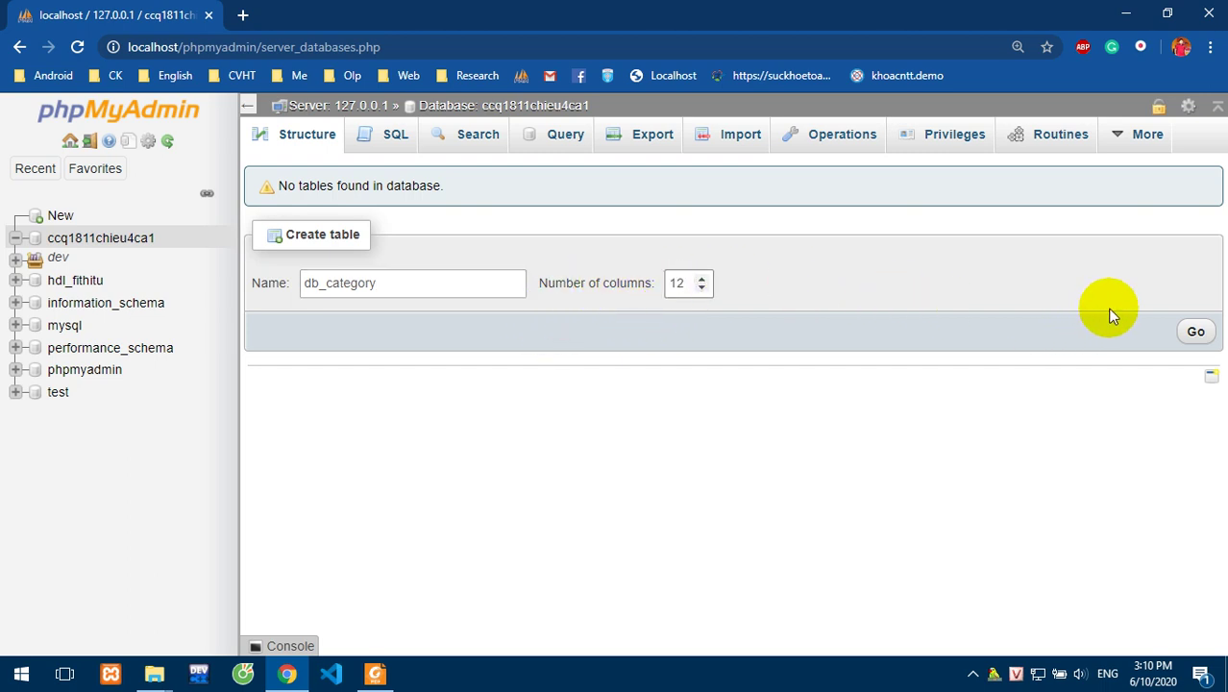
left_click(1195, 332)
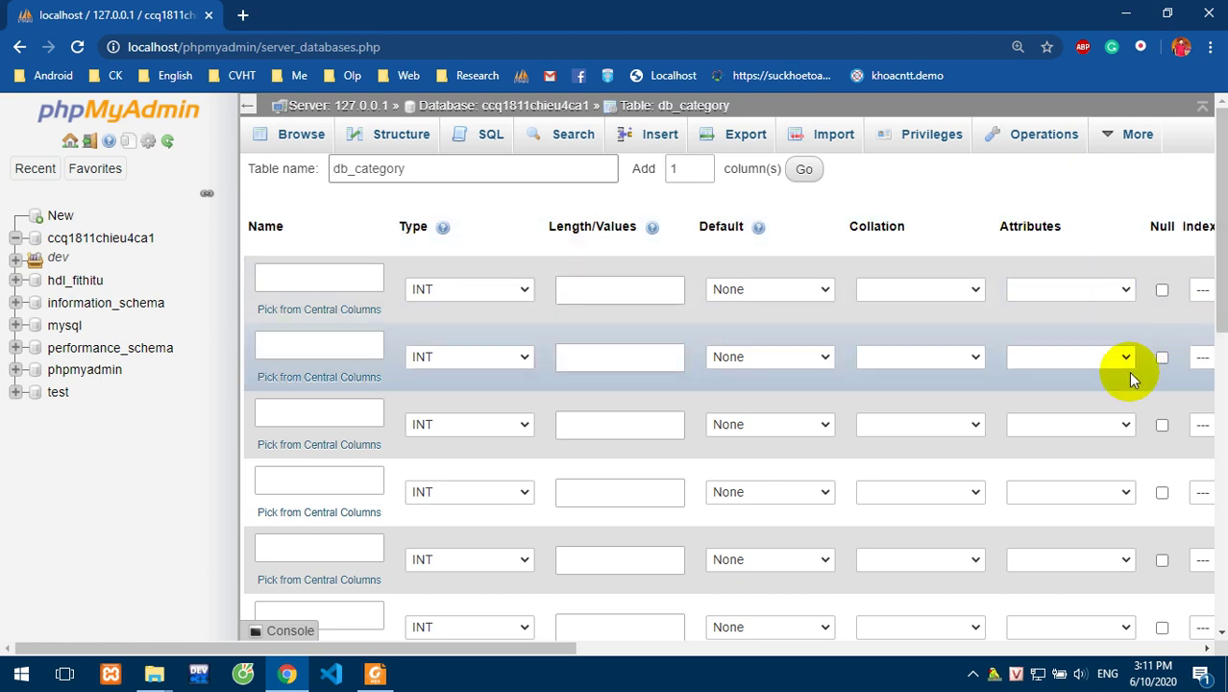
Examine the A_I setting and the Index options available for the first column definition.
left_click_drag(564, 651, 652, 651)
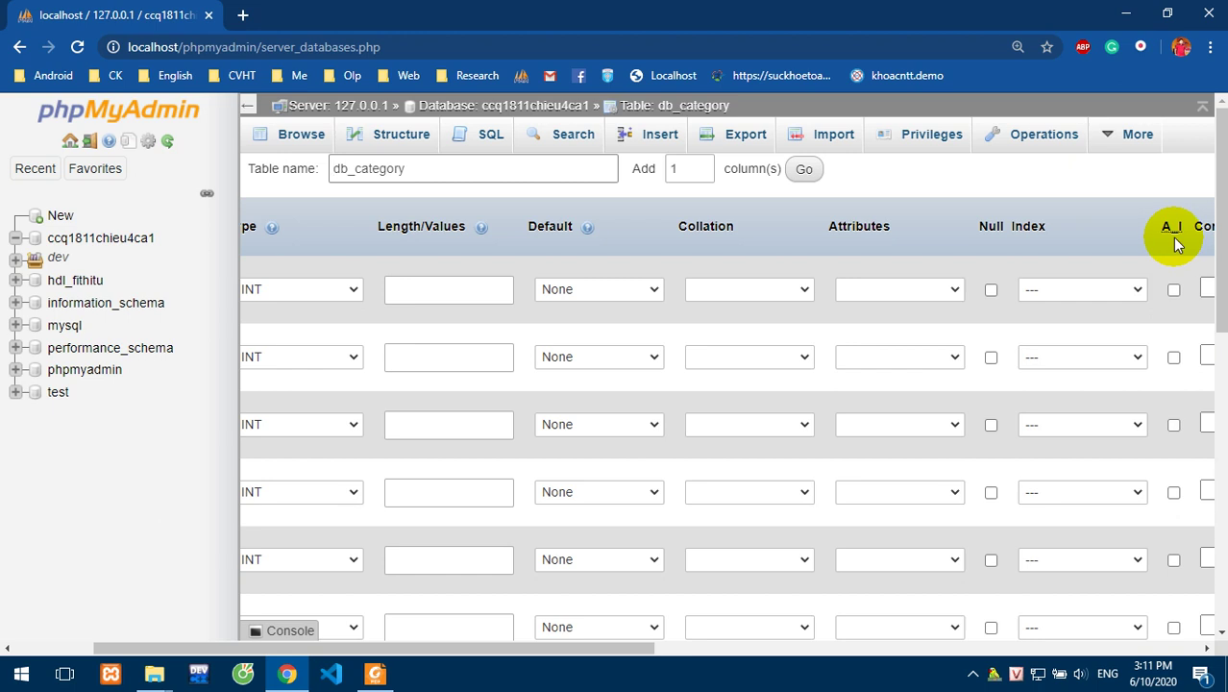
left_click(1063, 291)
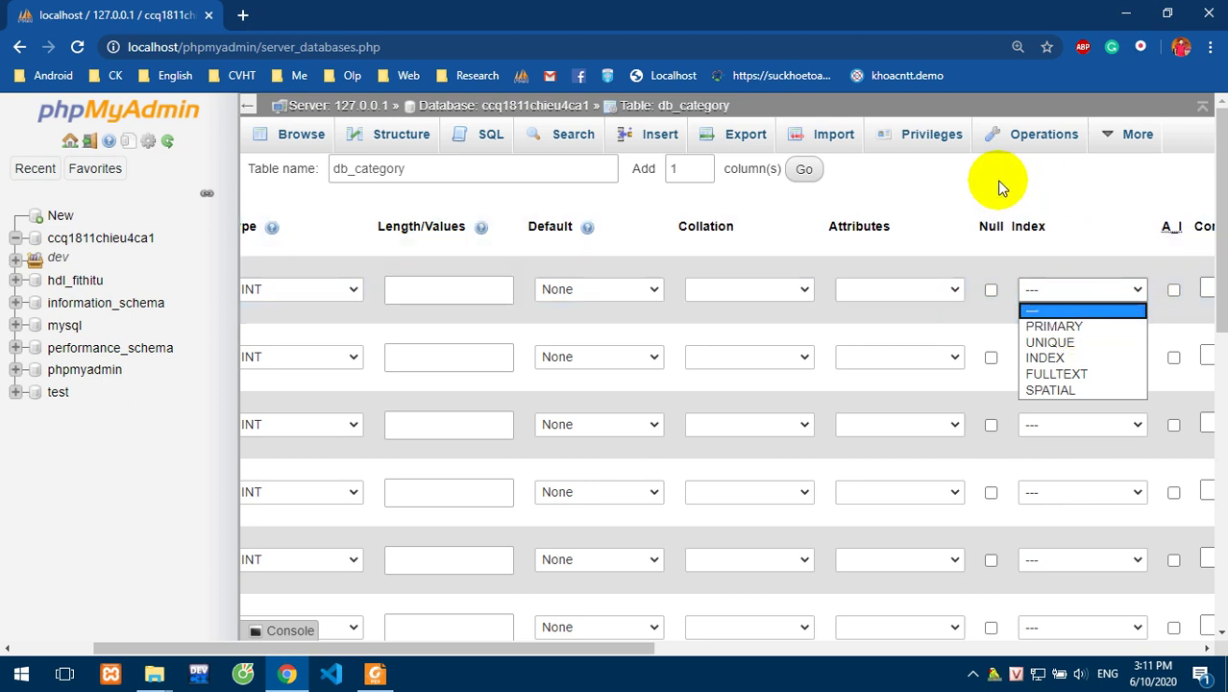
left_click_drag(625, 647, 548, 648)
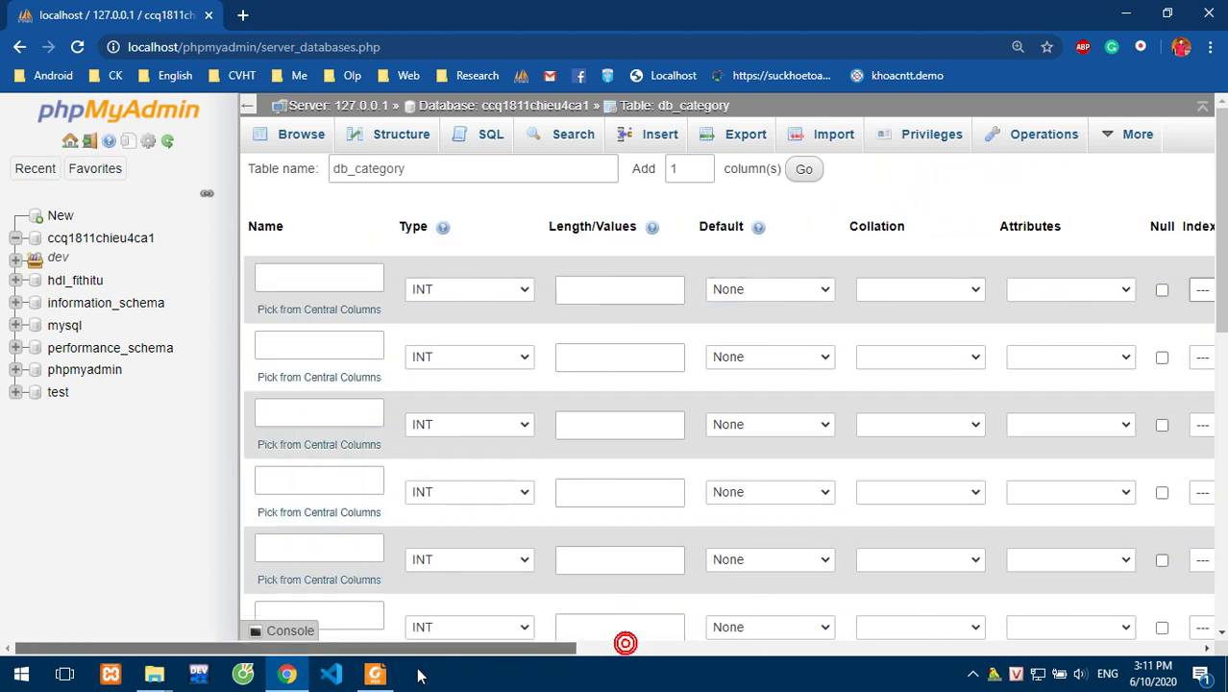
Name the first three columns of db_category id, name and slug.
left_click(294, 284)
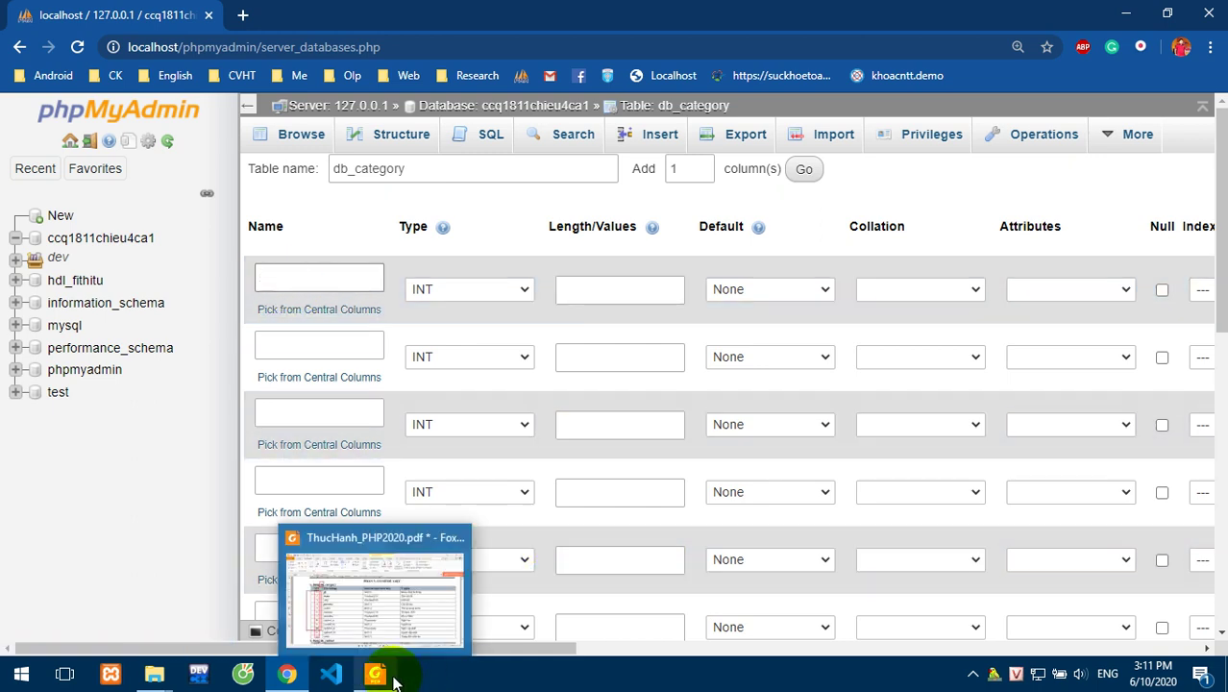
type("id")
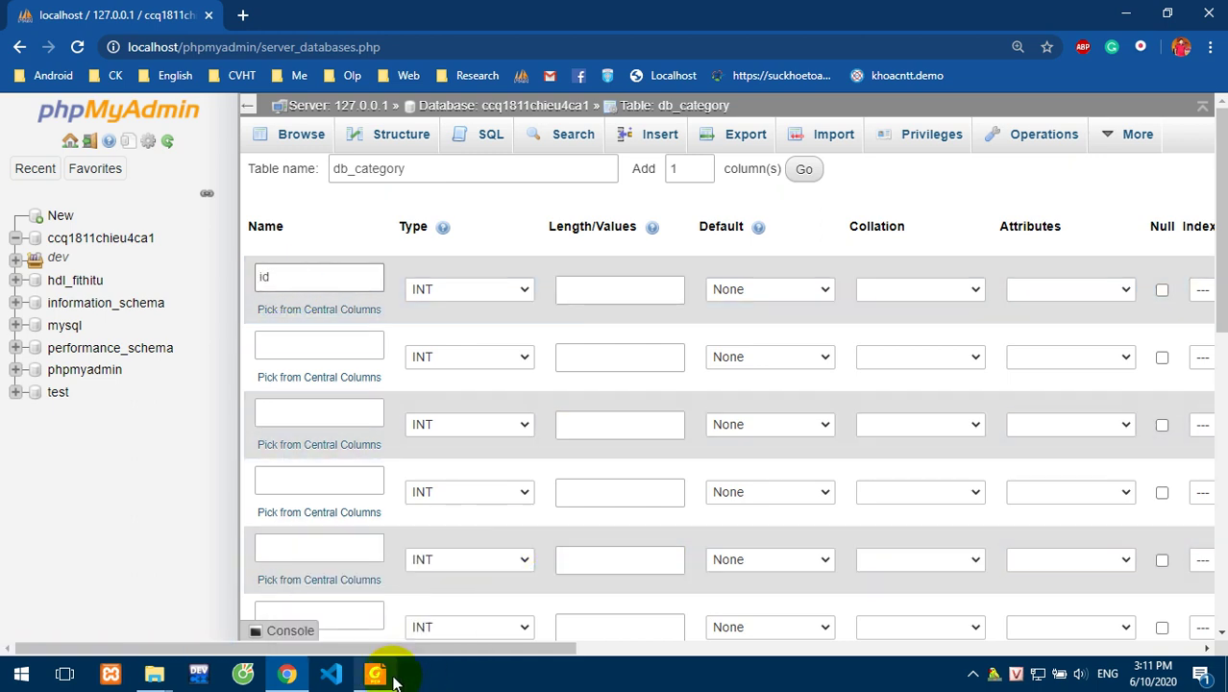
left_click(377, 676)
left_click(380, 673)
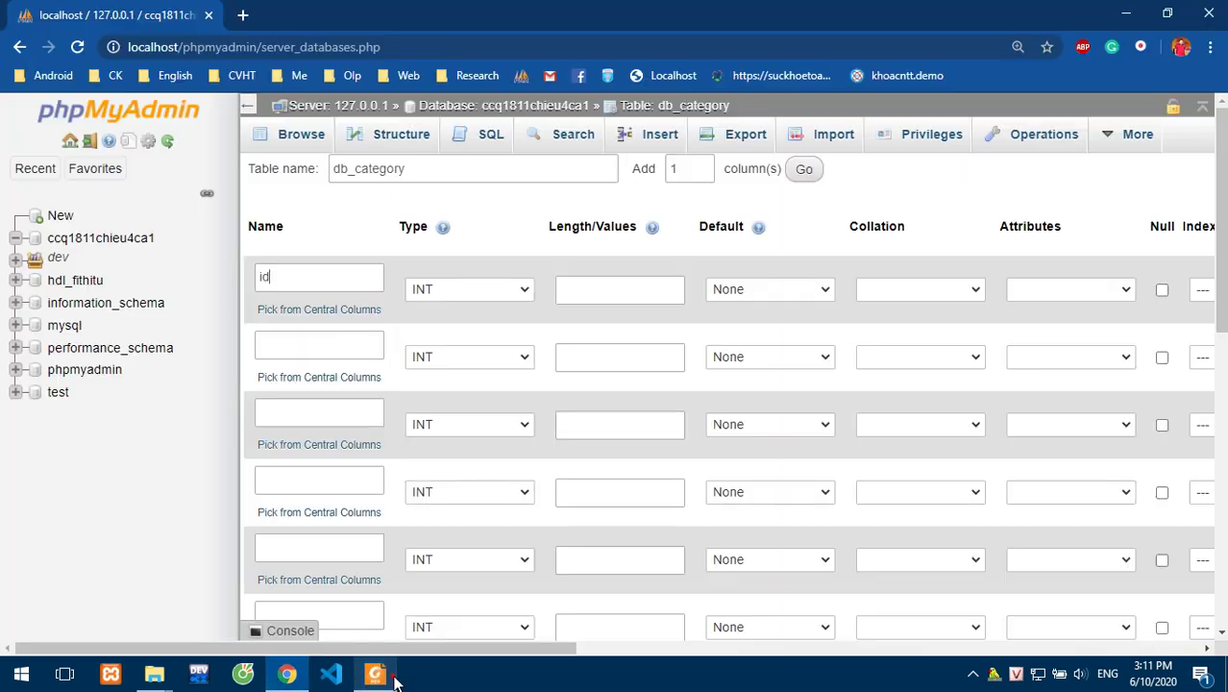
left_click(277, 353)
type("name")
left_click(288, 411)
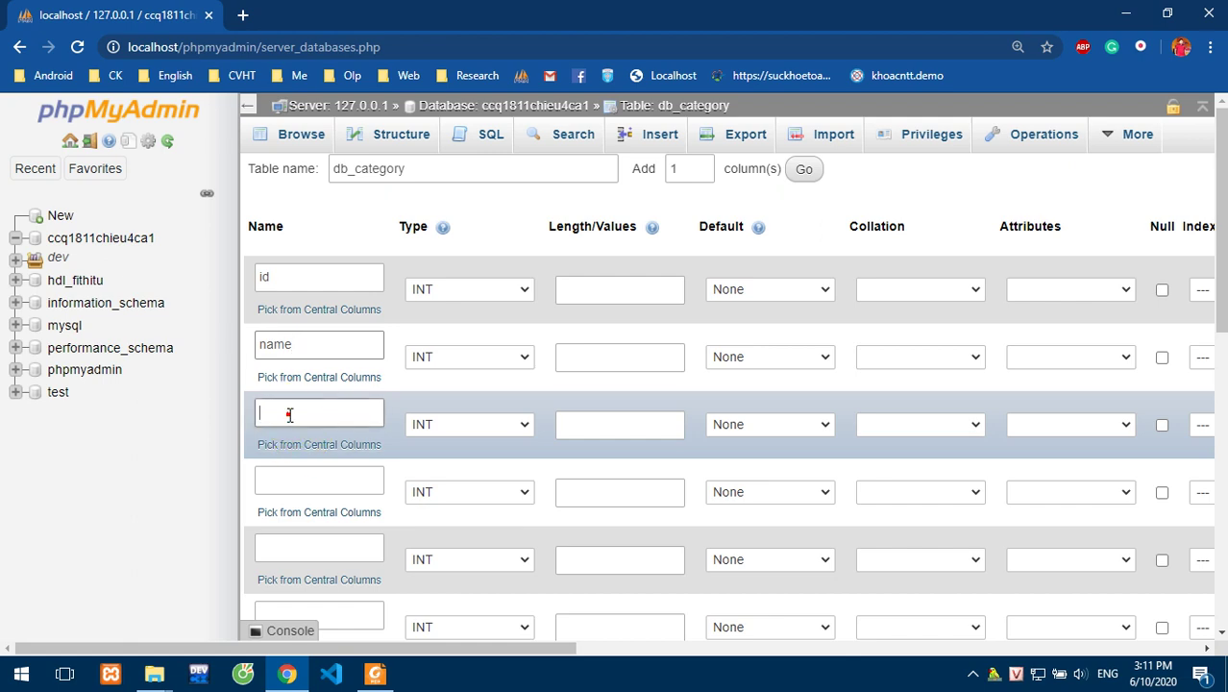
type("slug")
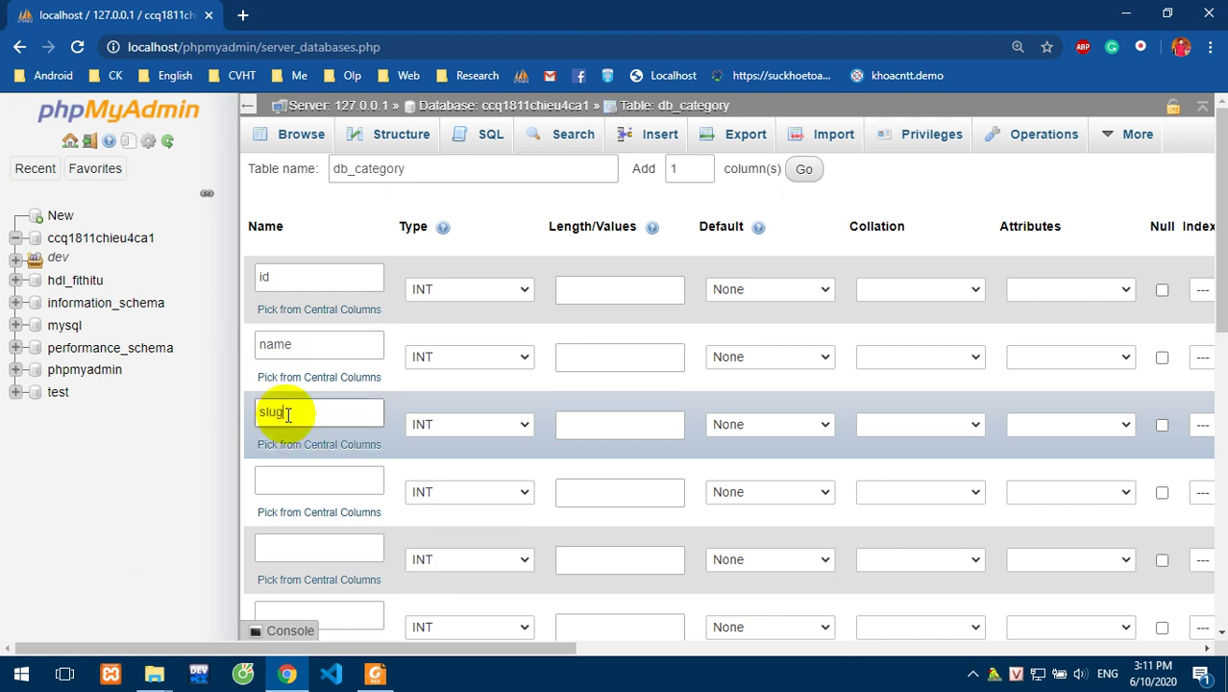
Name the fourth and fifth columns parentid and orders, checking the field names in the PDF.
left_click(377, 674)
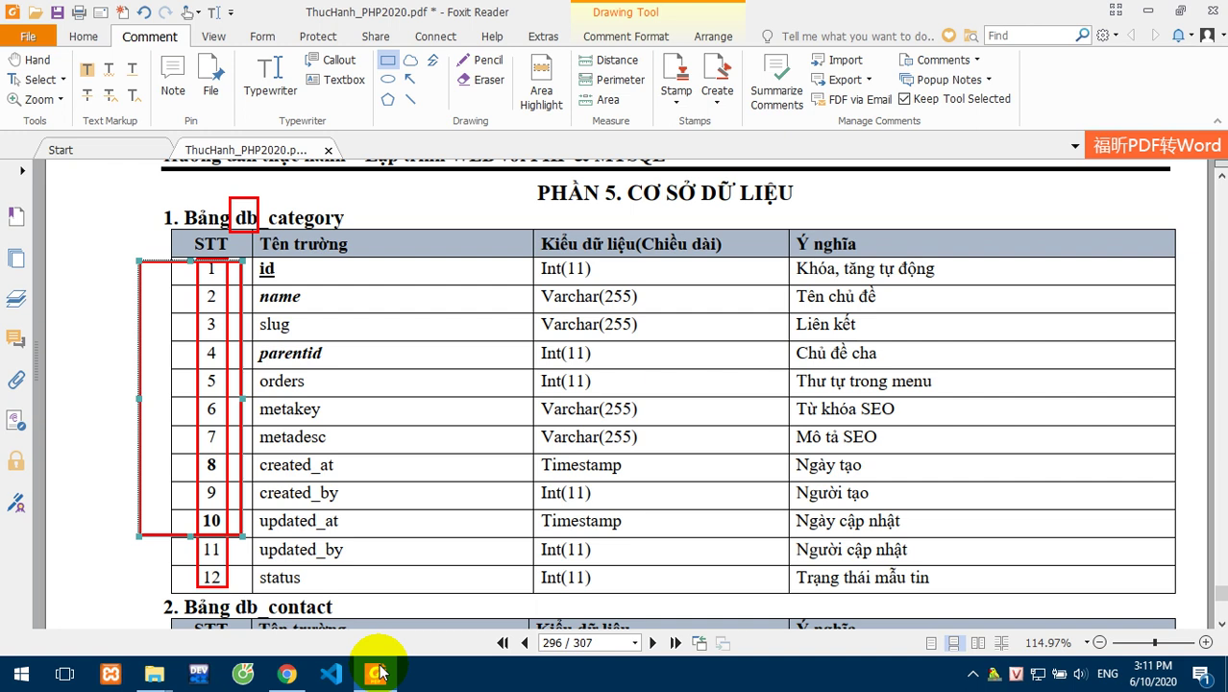
left_click(377, 674)
left_click(334, 479)
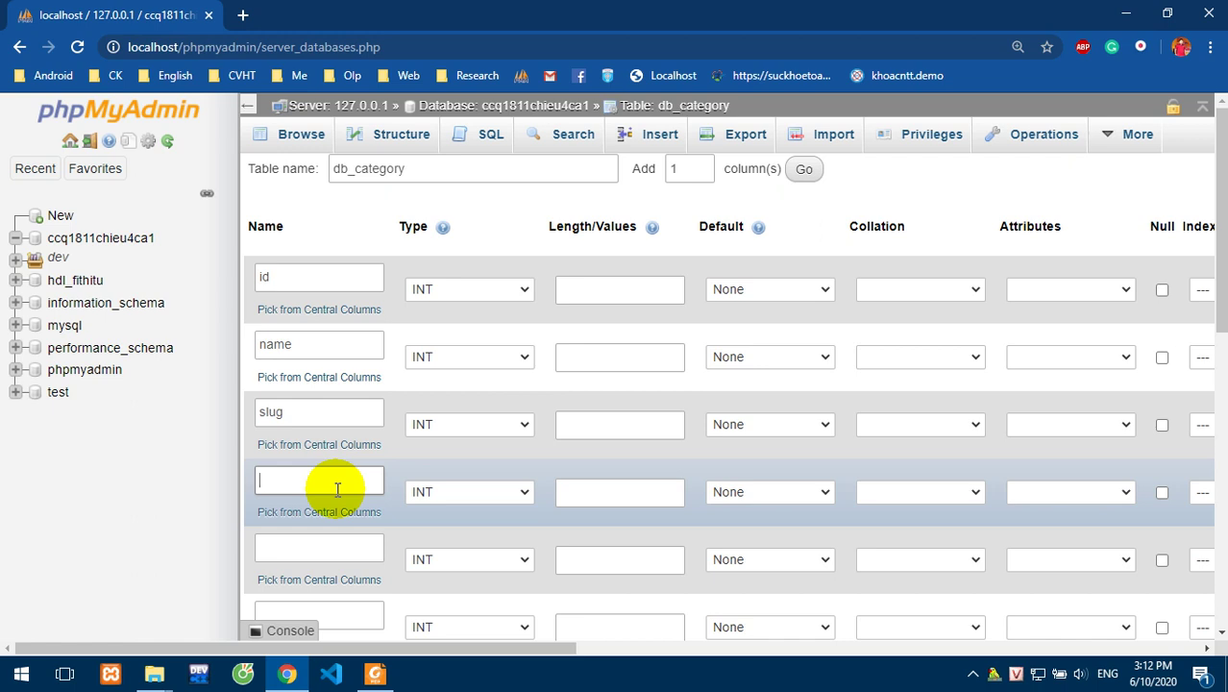
type("parentid")
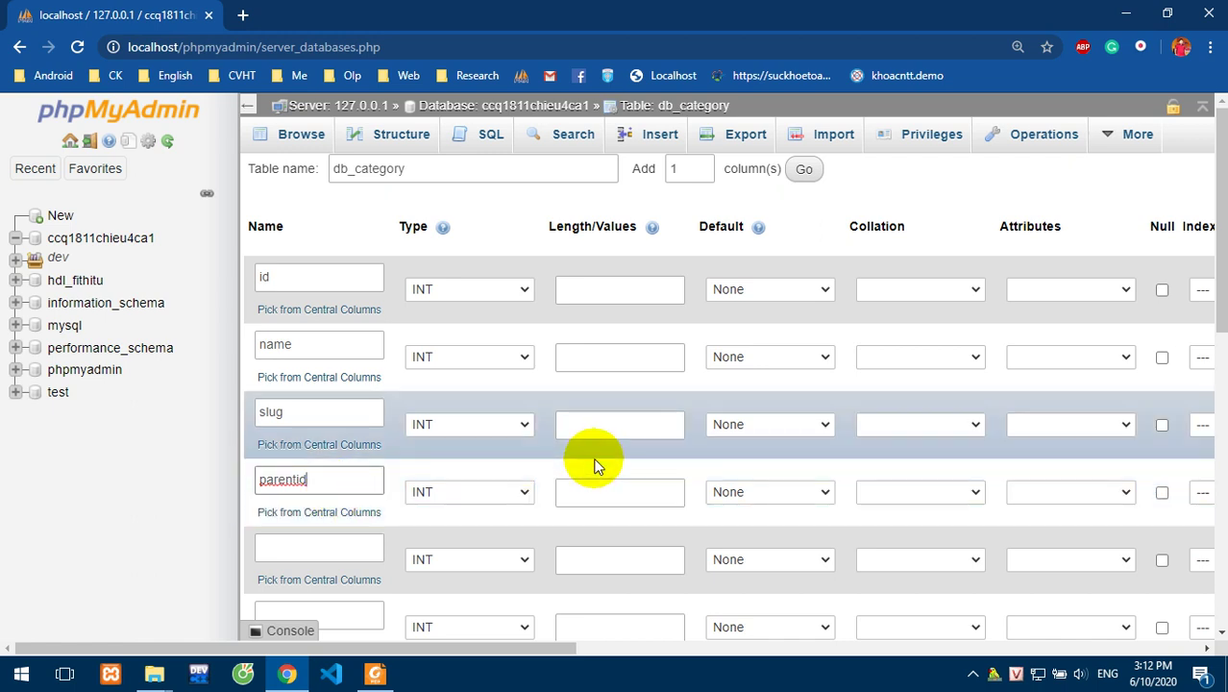
scroll(428, 501, "down", 2)
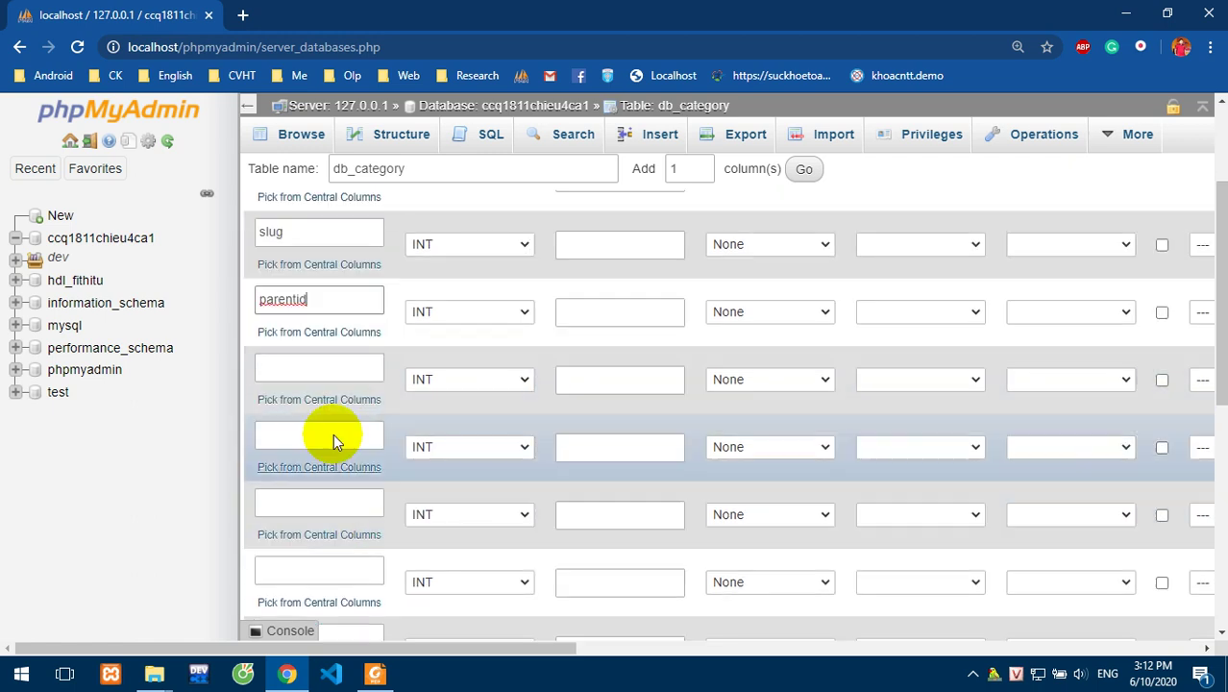
left_click(388, 675)
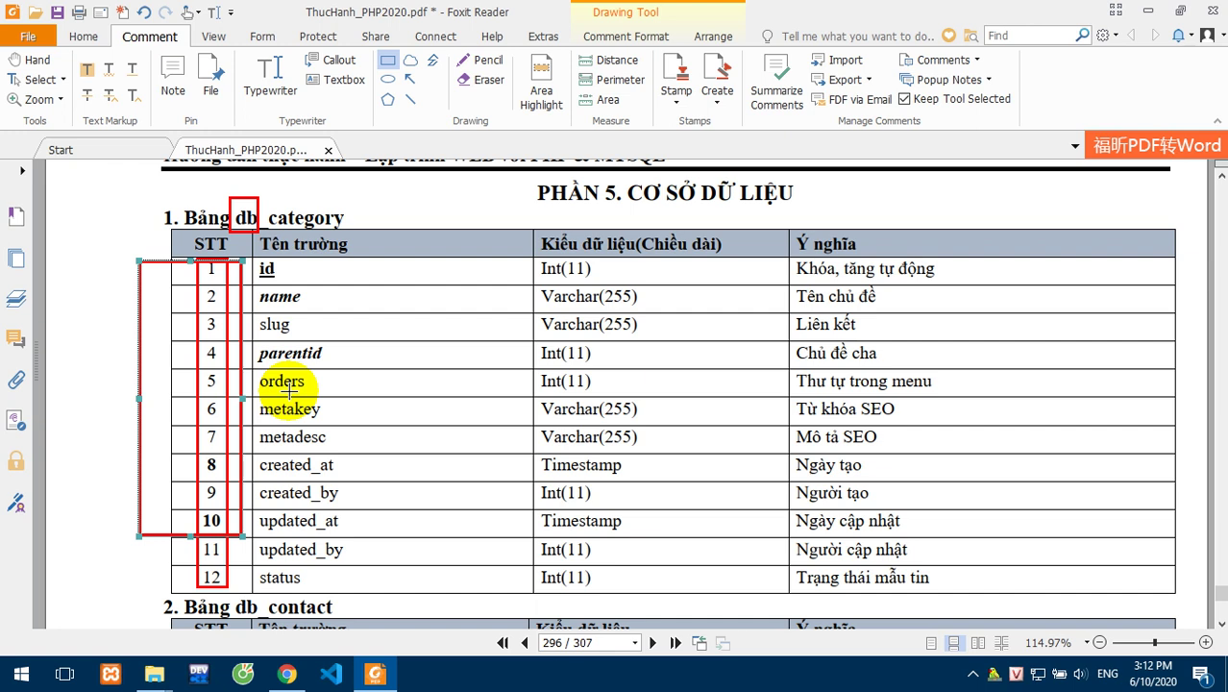
left_click(387, 678)
left_click(296, 366)
type("orders")
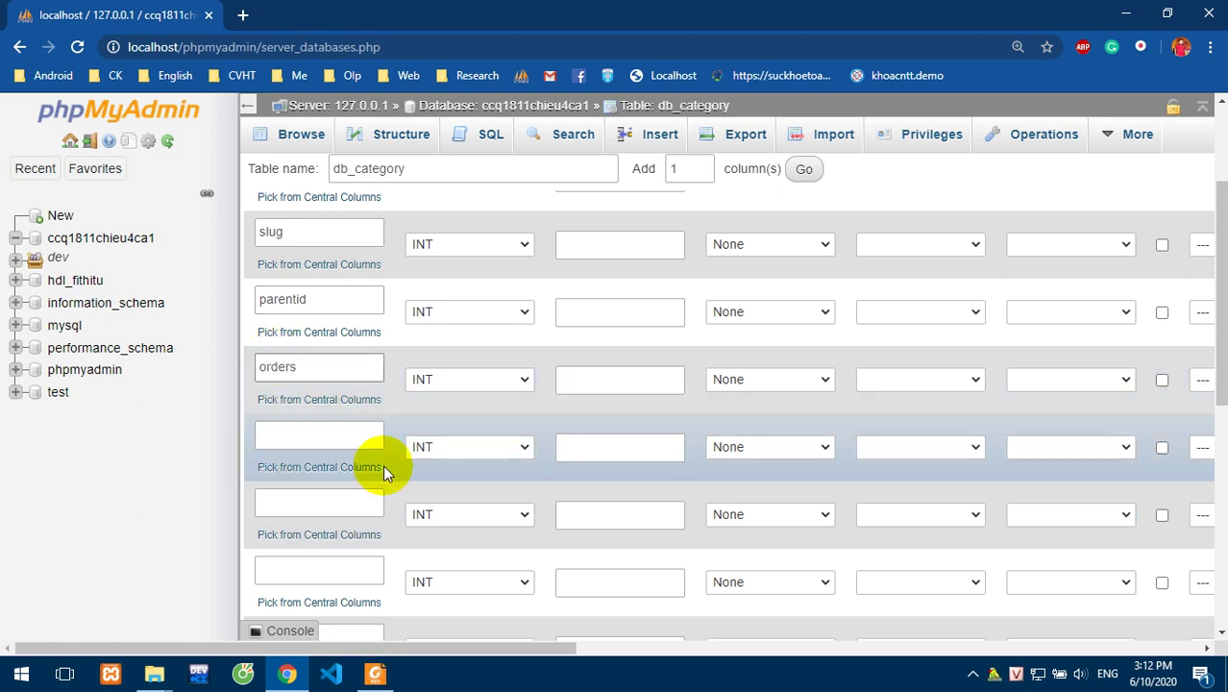
Switch to the PDF in Foxit Reader and draw rectangles around the fields from id to orders and around metakey and metadesc.
left_click(336, 434)
scroll(326, 432, "down", 2)
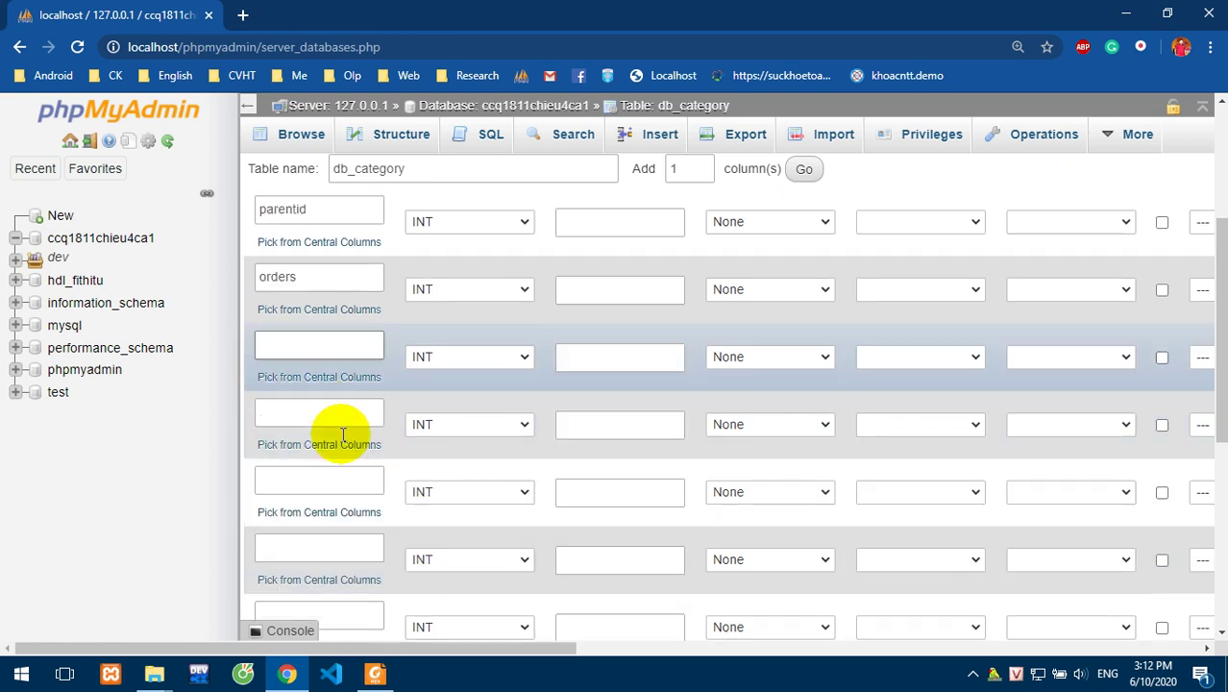
left_click(375, 674)
mouse_move(258, 343)
left_mouse_down()
mouse_move(319, 385)
mouse_move(205, 271)
left_mouse_up()
scroll(279, 418, "down", 3)
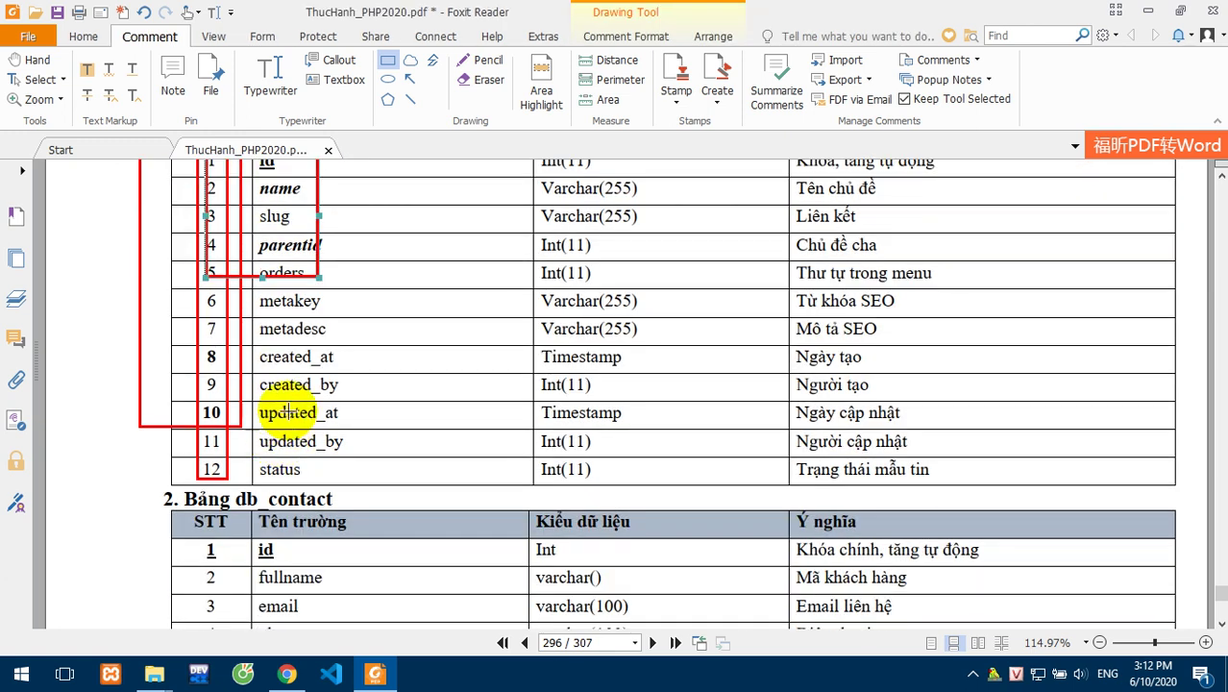
mouse_move(346, 301)
left_mouse_down()
mouse_move(288, 335)
mouse_move(231, 336)
mouse_move(243, 336)
left_mouse_up()
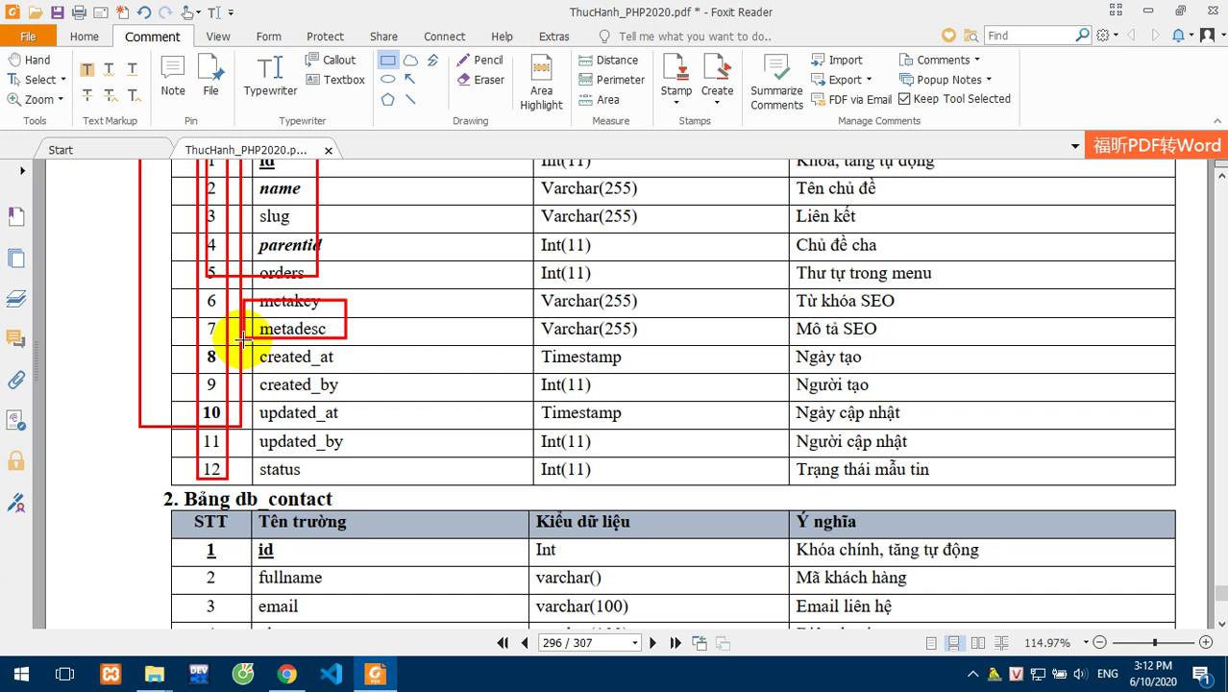
left_click_drag(243, 336, 240, 334)
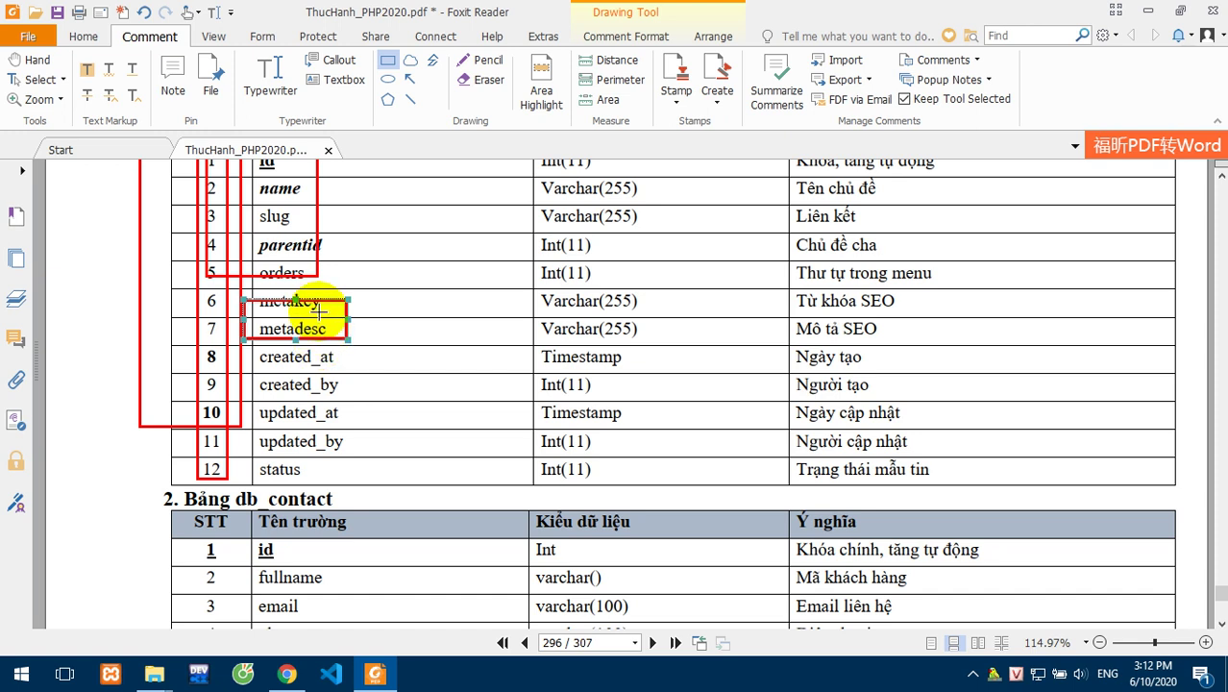
Switch to phpMyAdmin in Chrome and name the sixth column of db_category metakey.
left_click(288, 677)
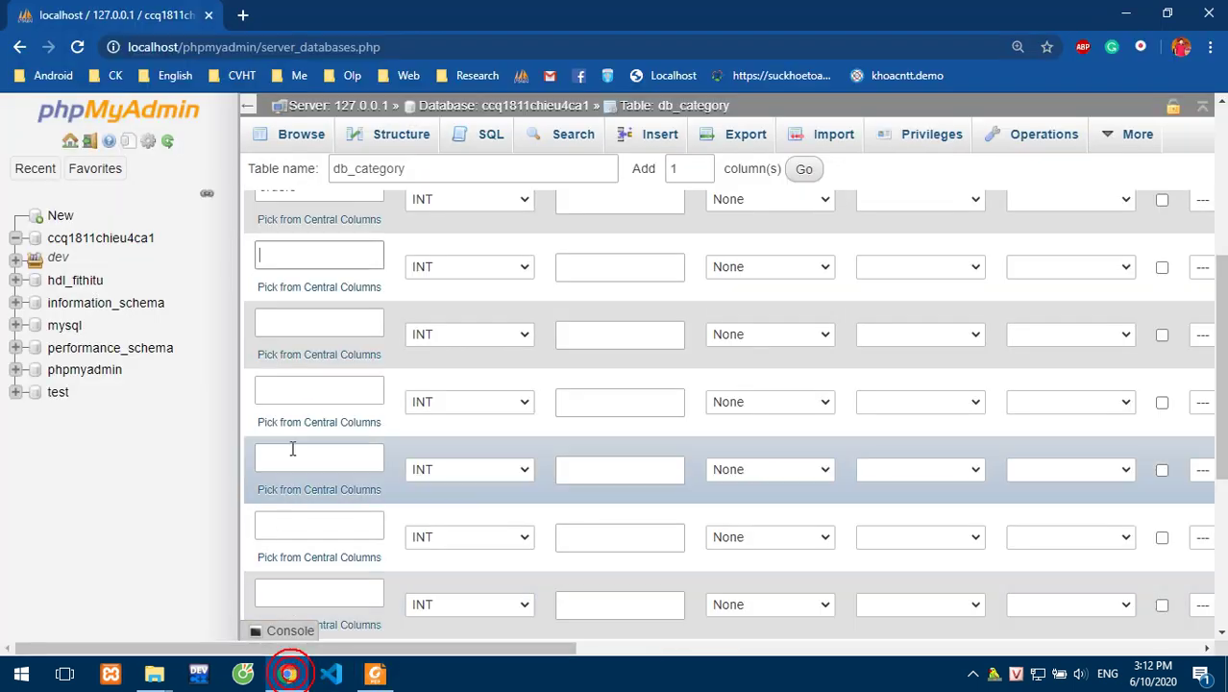
type("mea")
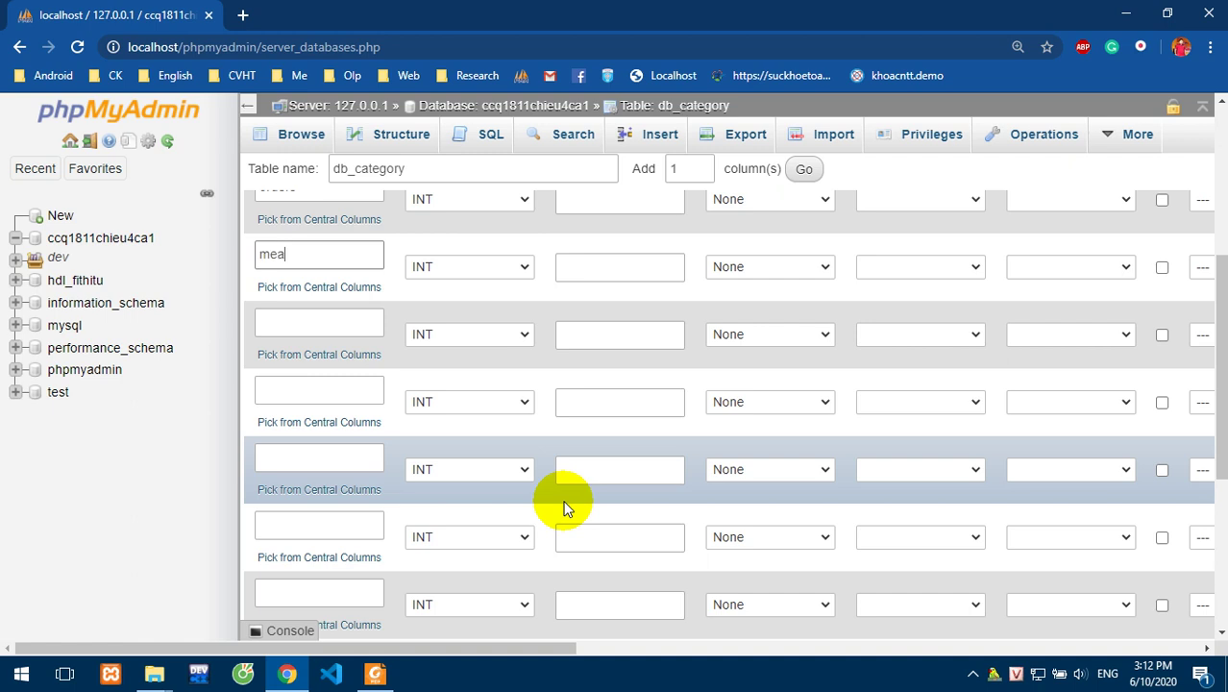
key("BackSpace")
type("takey")
mouse_move(287, 674)
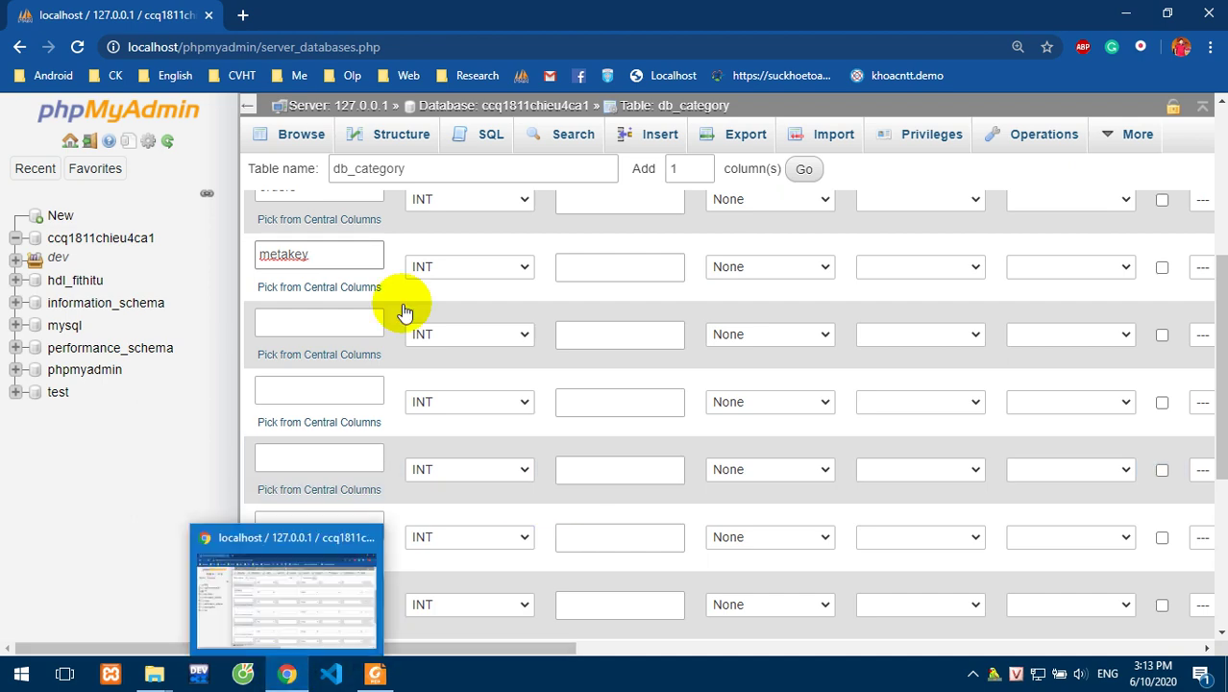
Search Google in a new tab for "thay loi dep zai" and look through the results page.
left_click(242, 14)
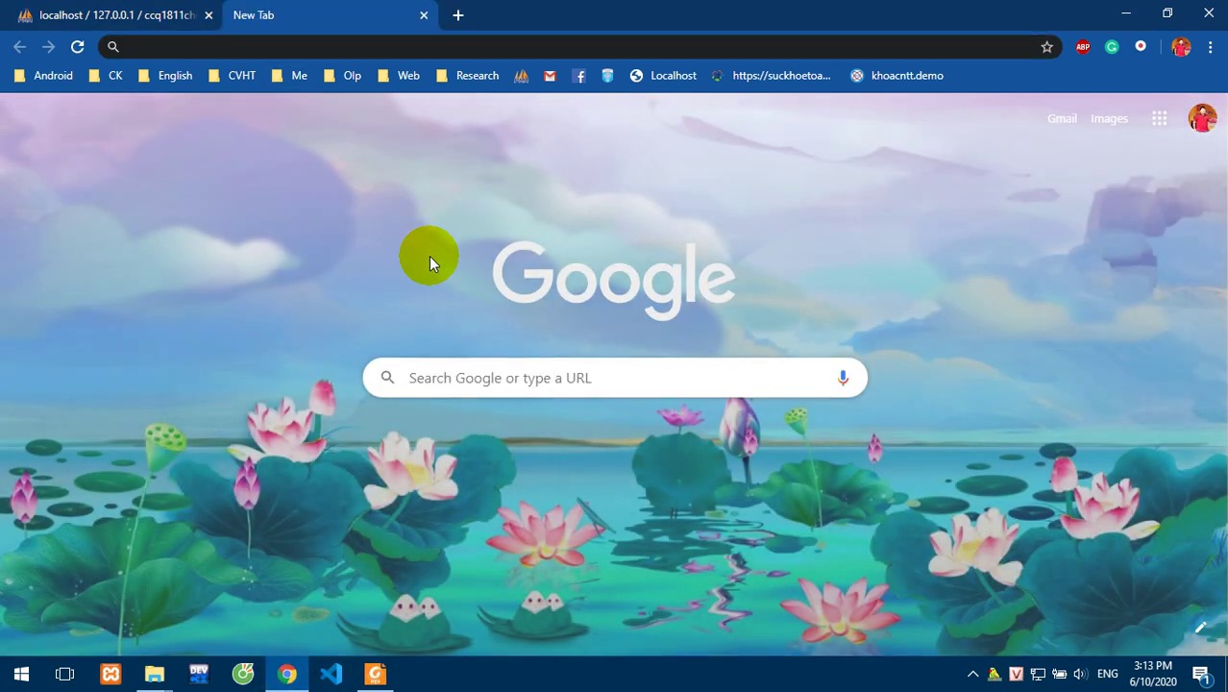
type("thay loi dep zai")
key("Return")
scroll(366, 360, "down", 5)
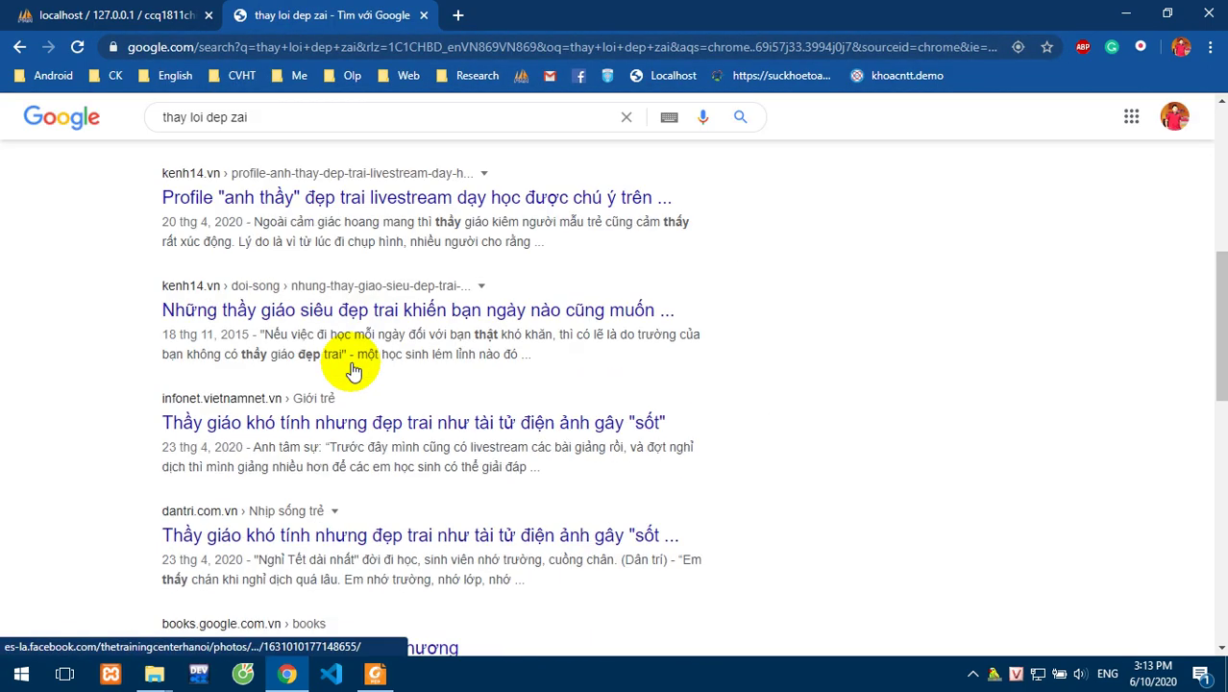
scroll(354, 371, "down", 8)
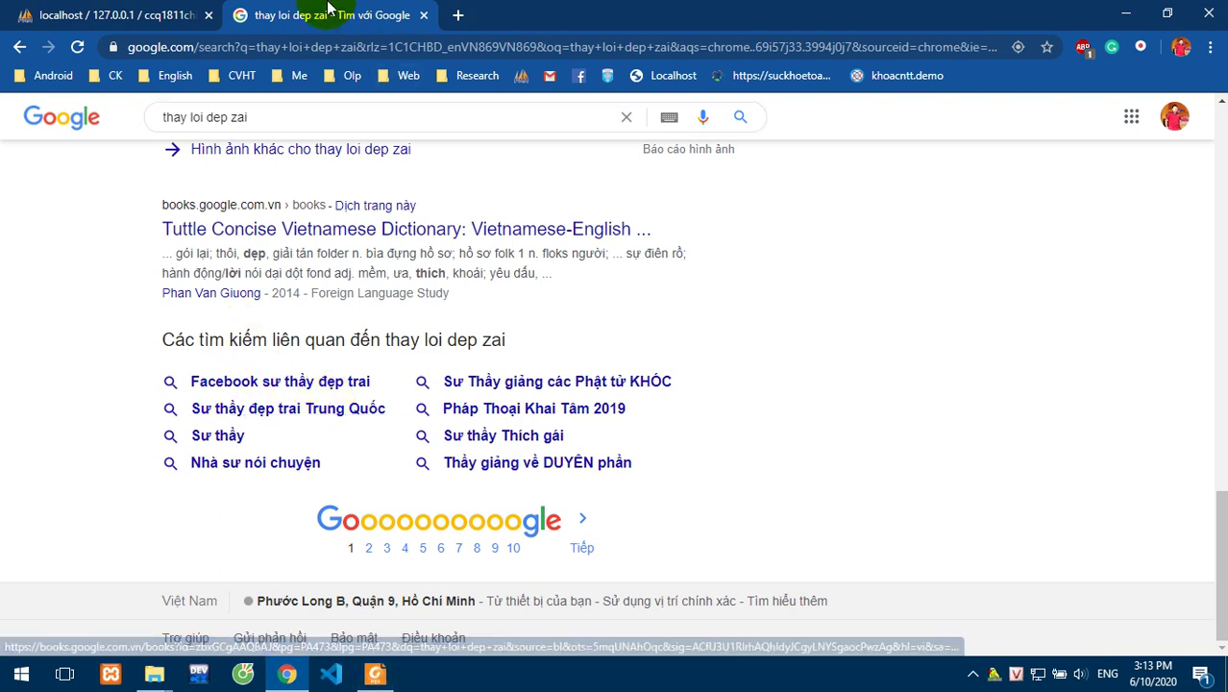
Return to the phpMyAdmin table definition and name the seventh column metadesc.
left_click(96, 14)
left_click(283, 321)
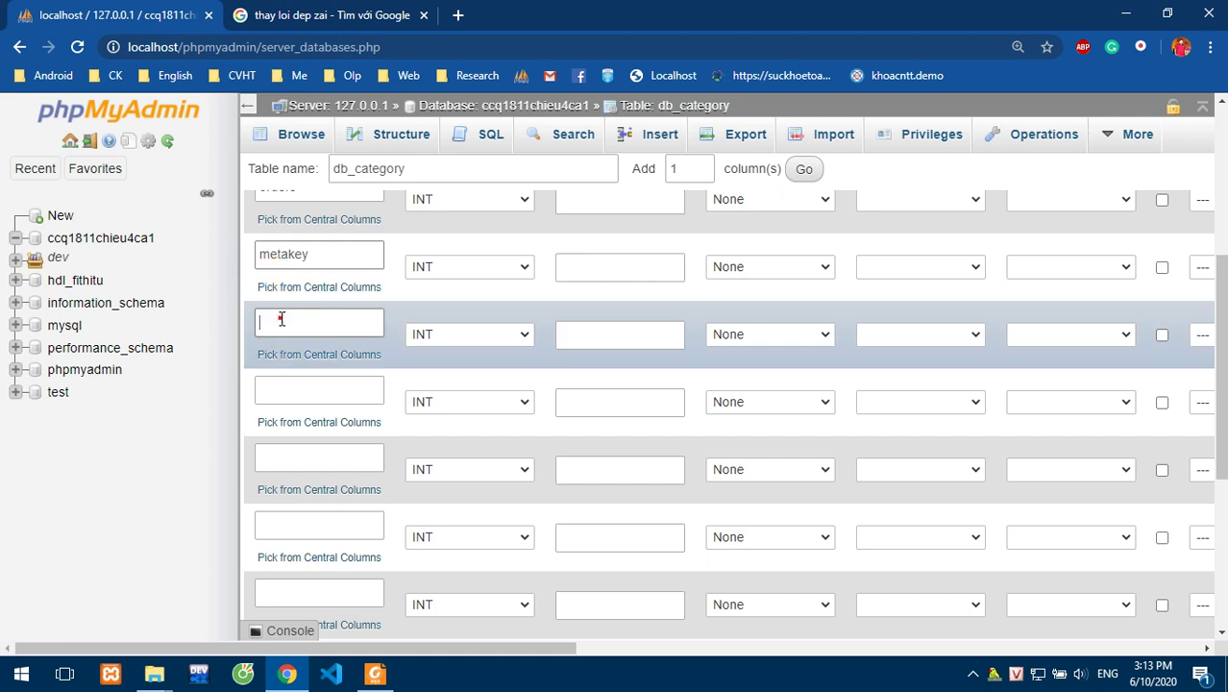
type("metadesc")
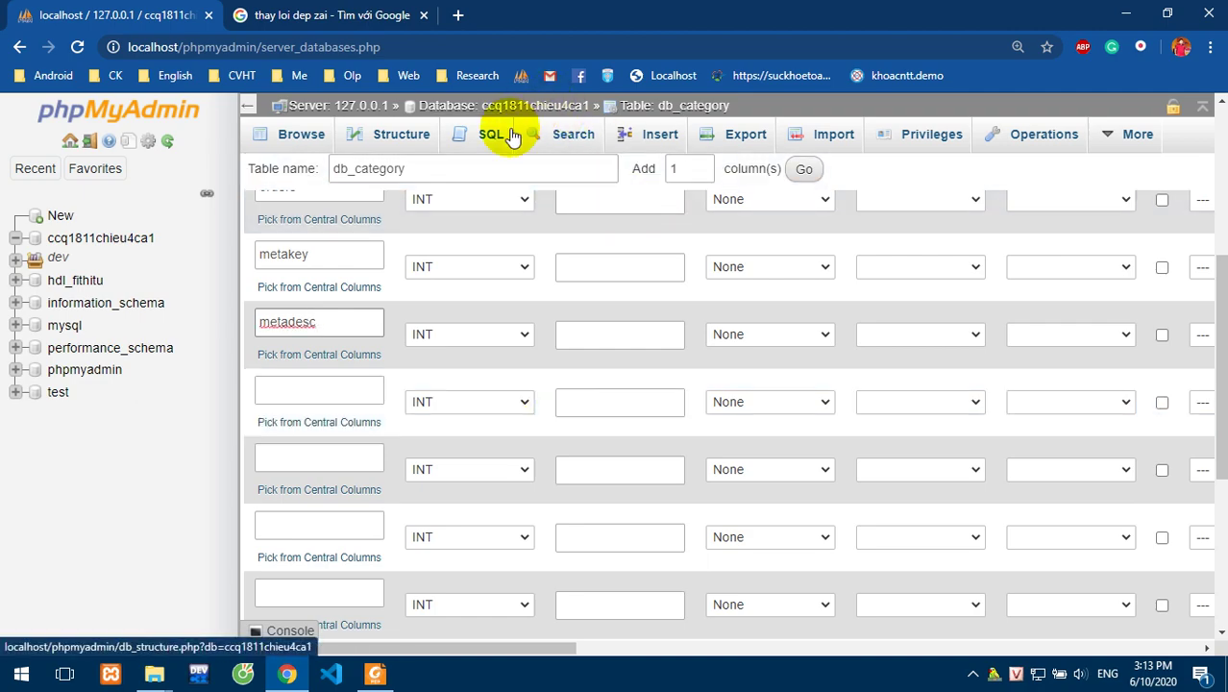
Examine the titles and description snippets of the Google results, highlighting the descriptions under the Facebook result and the first kenh14.vn result.
left_click(337, 13)
scroll(462, 278, "up", 8)
scroll(472, 309, "up", 3)
scroll(384, 308, "down", 5)
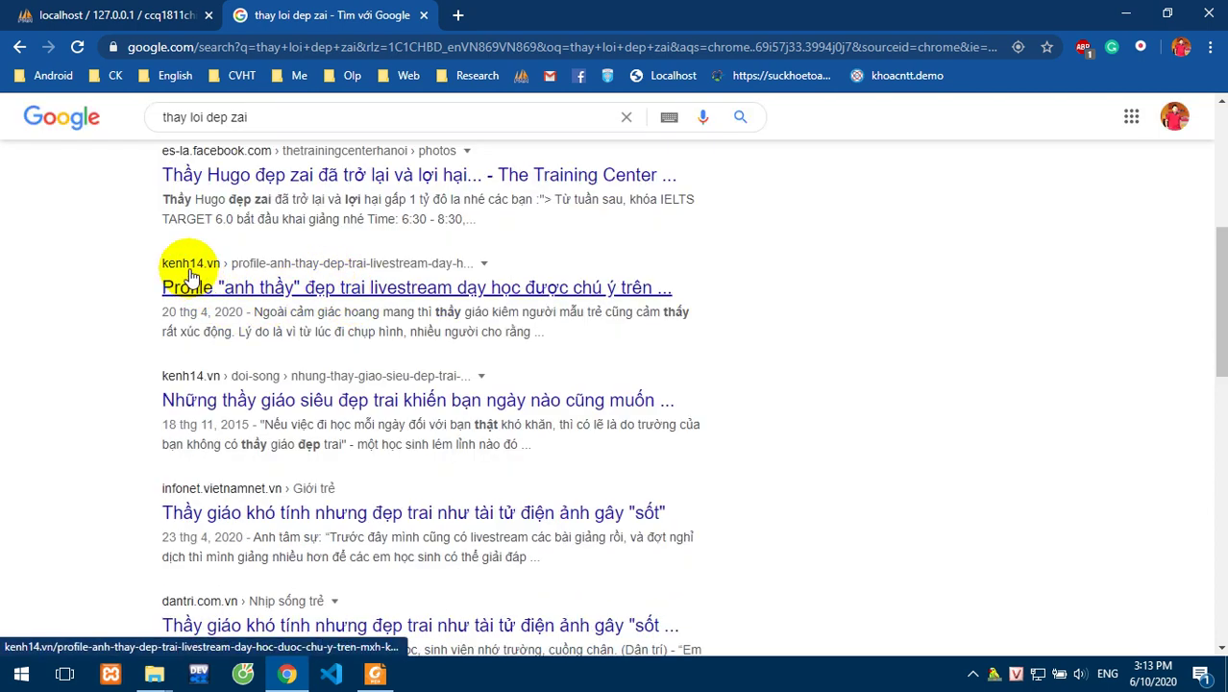
left_click_drag(160, 199, 698, 208)
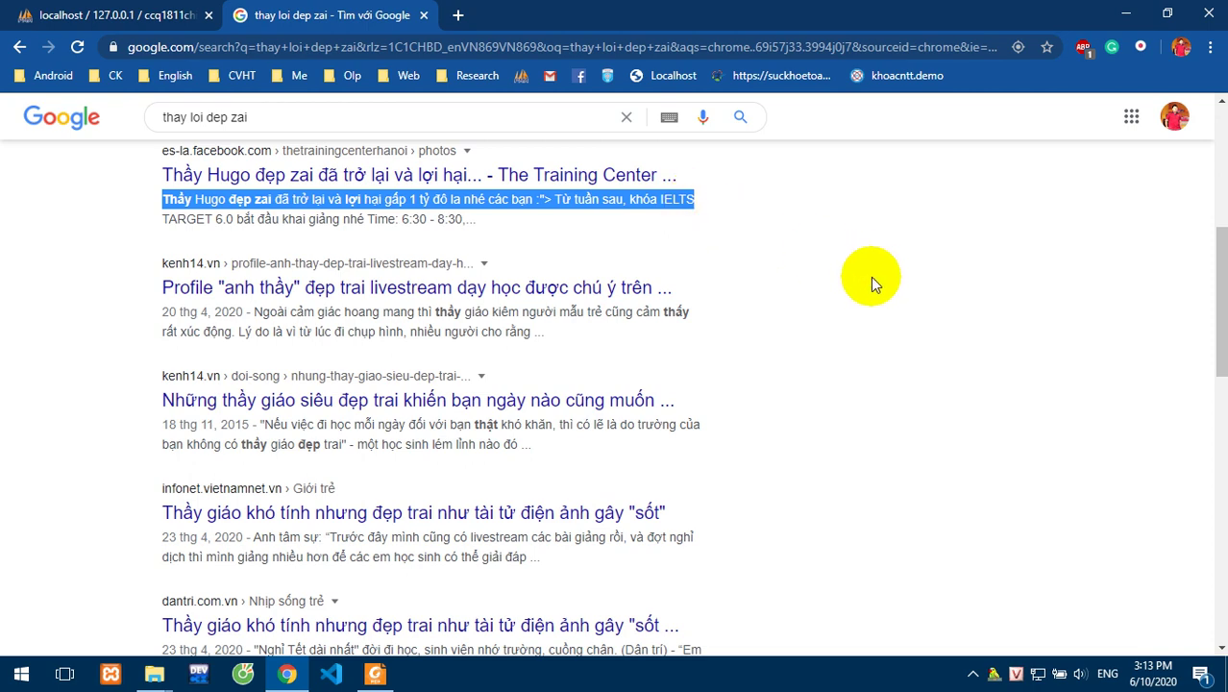
scroll(654, 288, "up", 1)
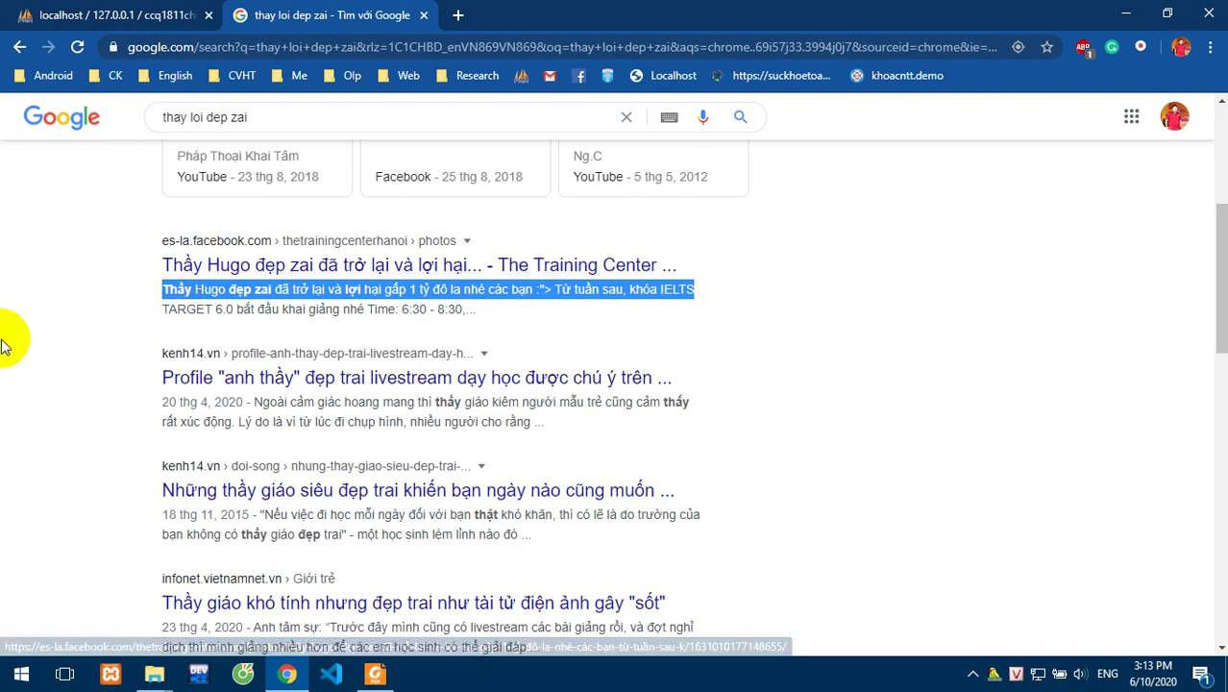
left_click(57, 316)
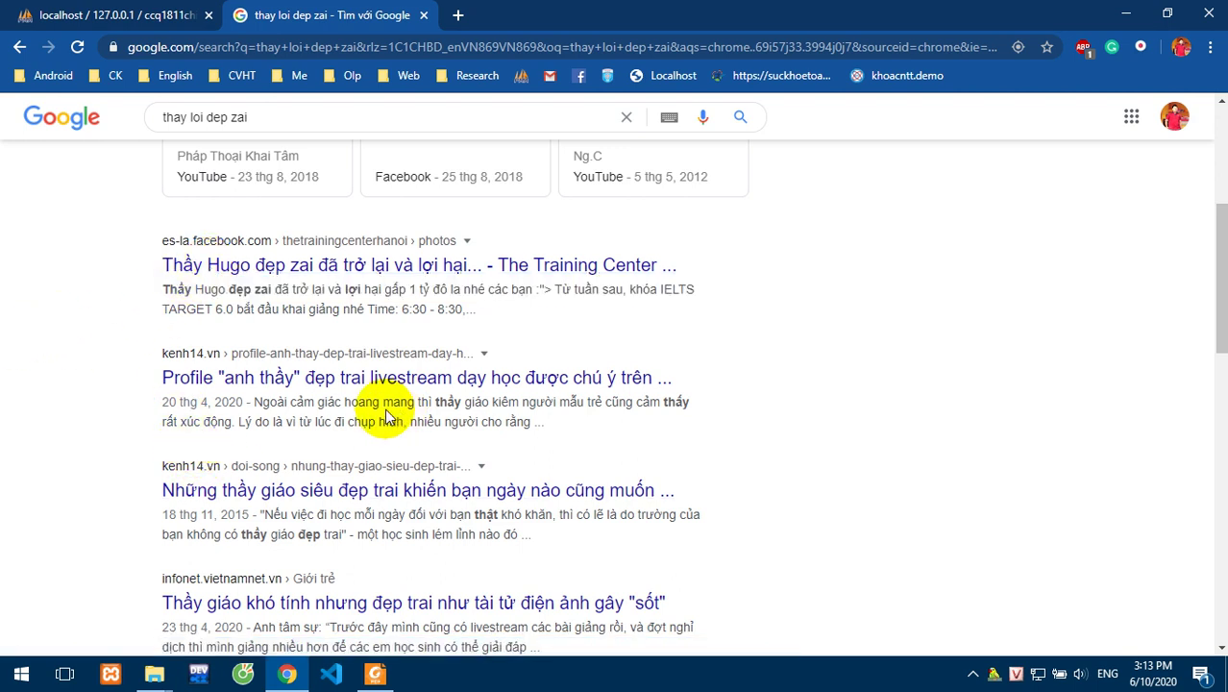
left_click_drag(254, 402, 539, 422)
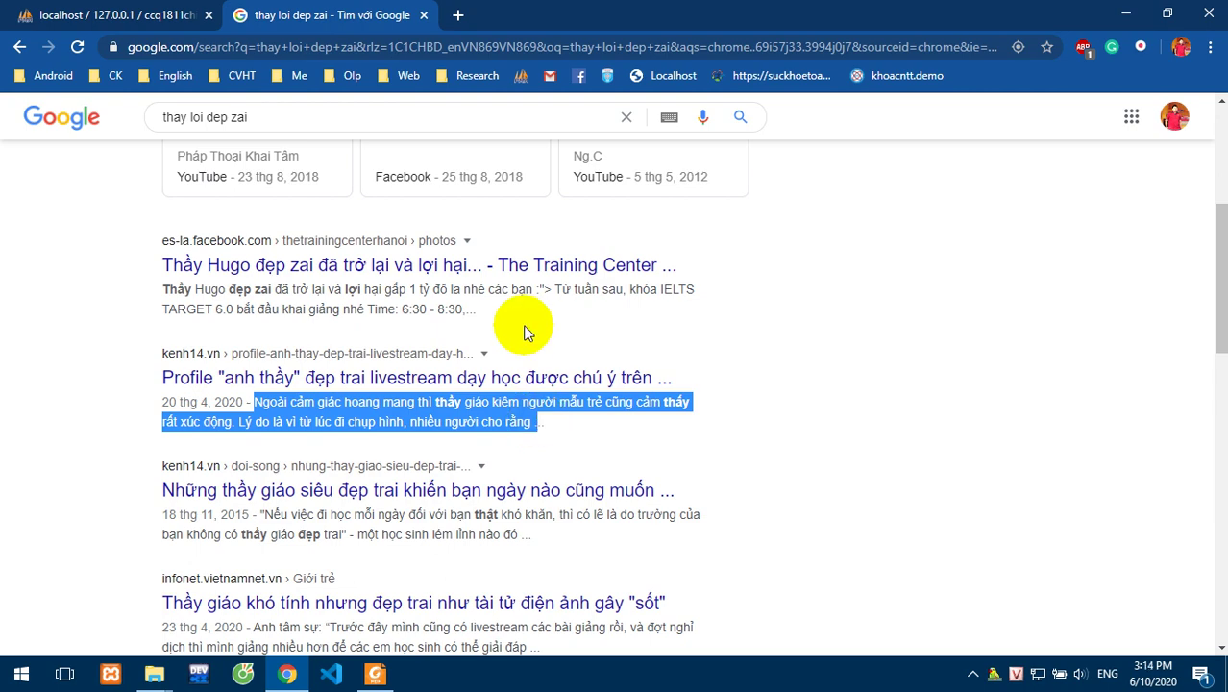
scroll(520, 328, "down", 1)
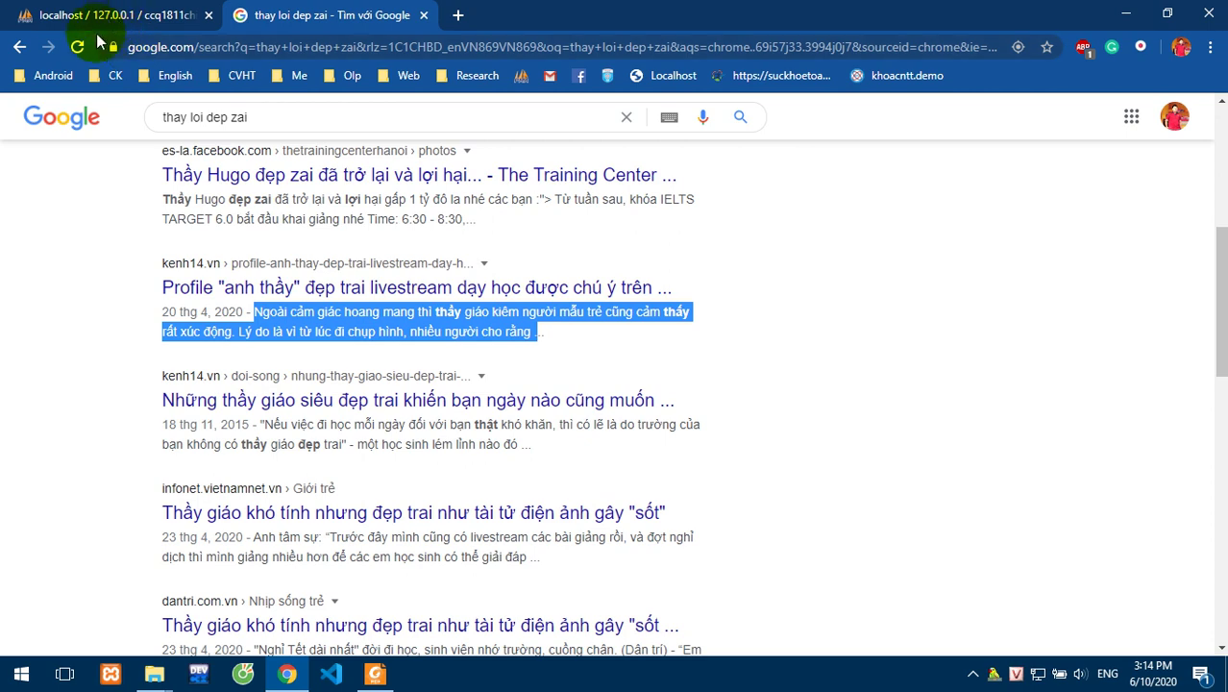
Switch to the PDF in Foxit Reader and mark the created_at and updated_at fields with thin rectangles.
left_click(144, 14)
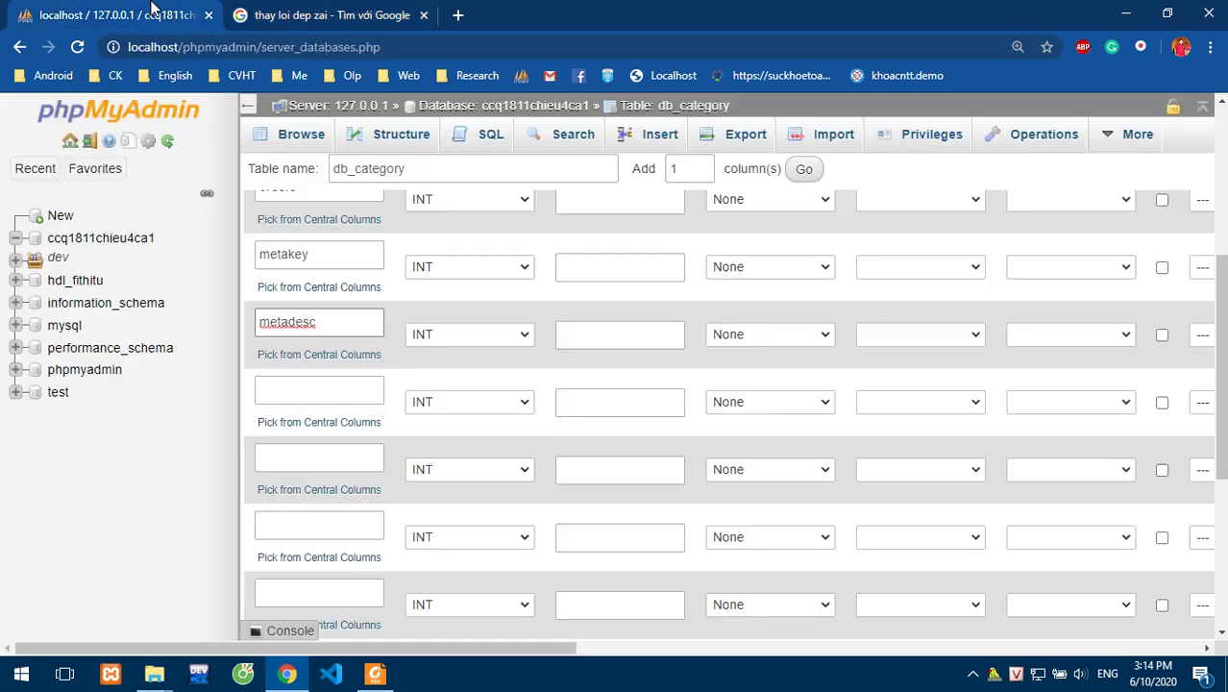
left_click(376, 673)
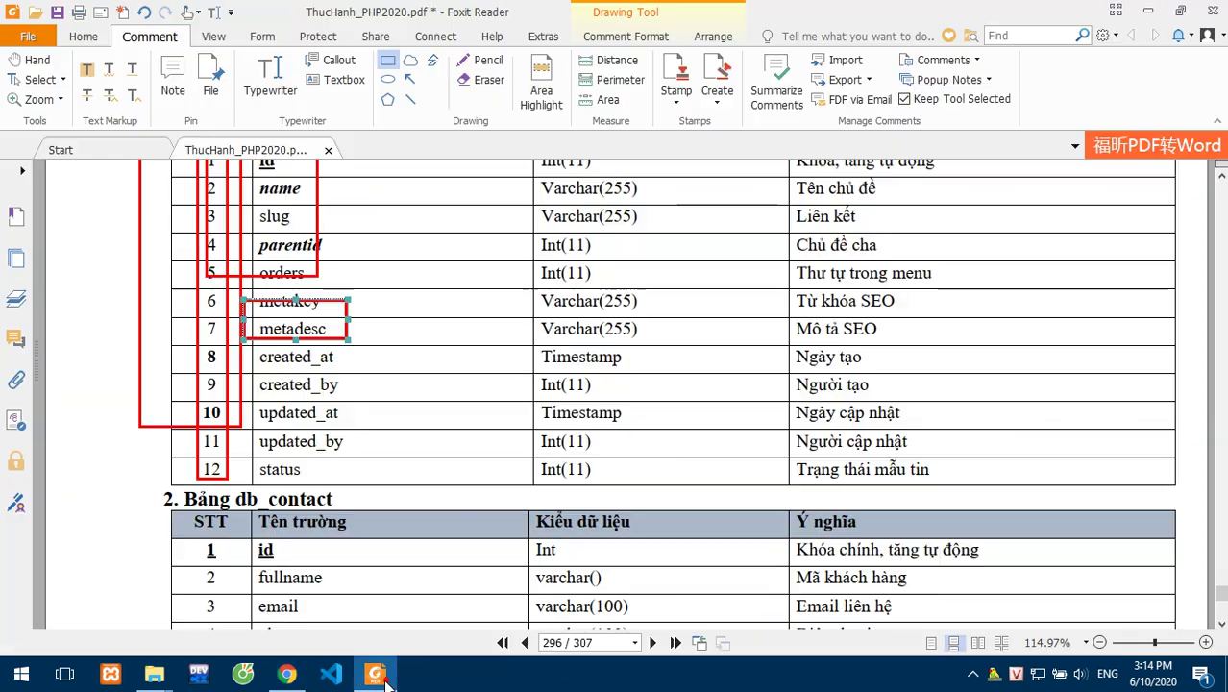
scroll(353, 365, "down", 1)
left_click_drag(364, 304, 233, 313)
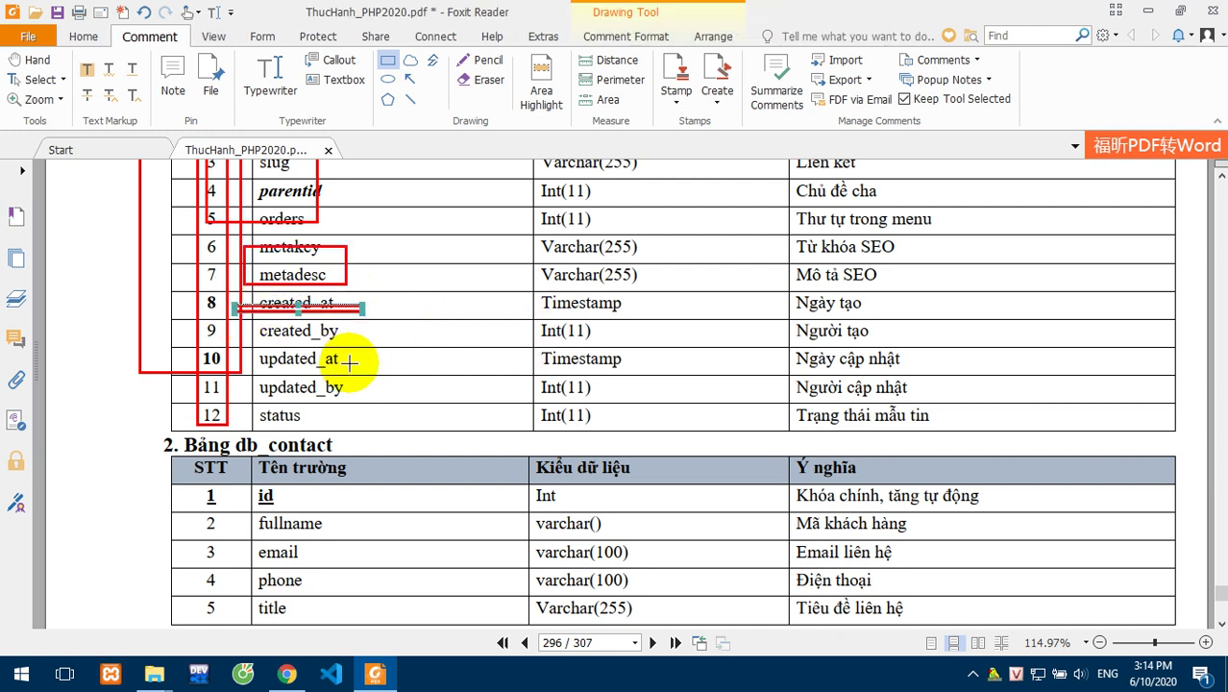
left_click_drag(359, 359, 222, 367)
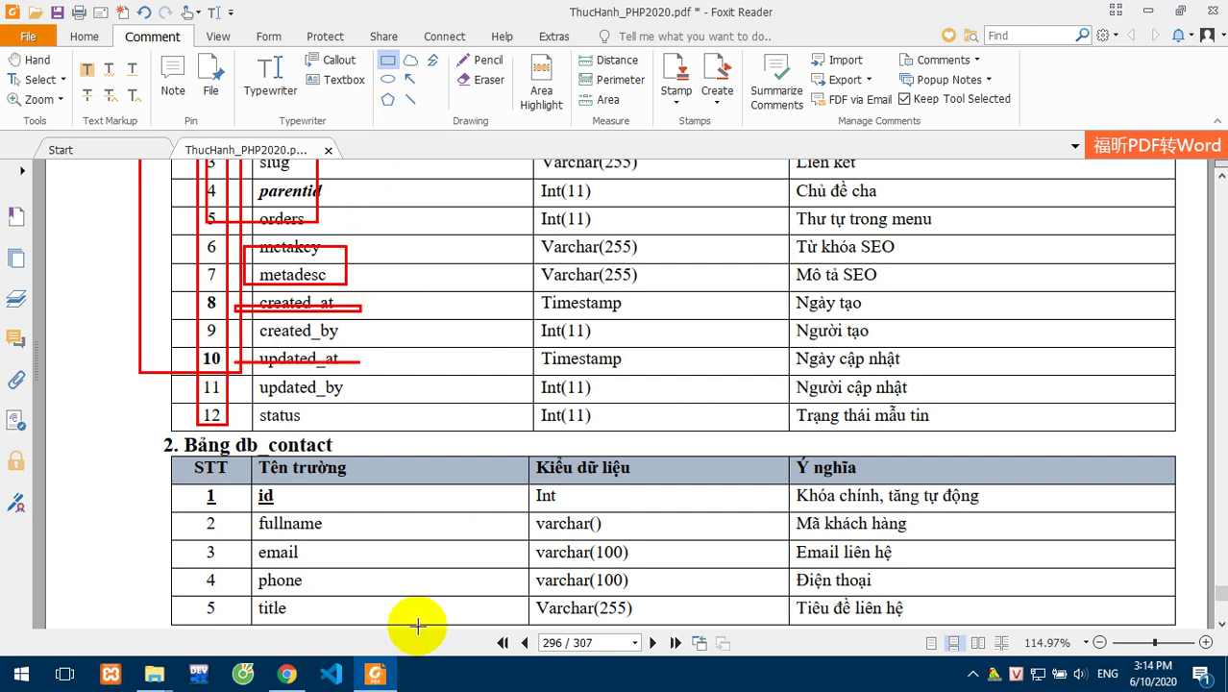
Back in phpMyAdmin, name the eighth column created_at and the tenth column updated_at.
left_click(287, 674)
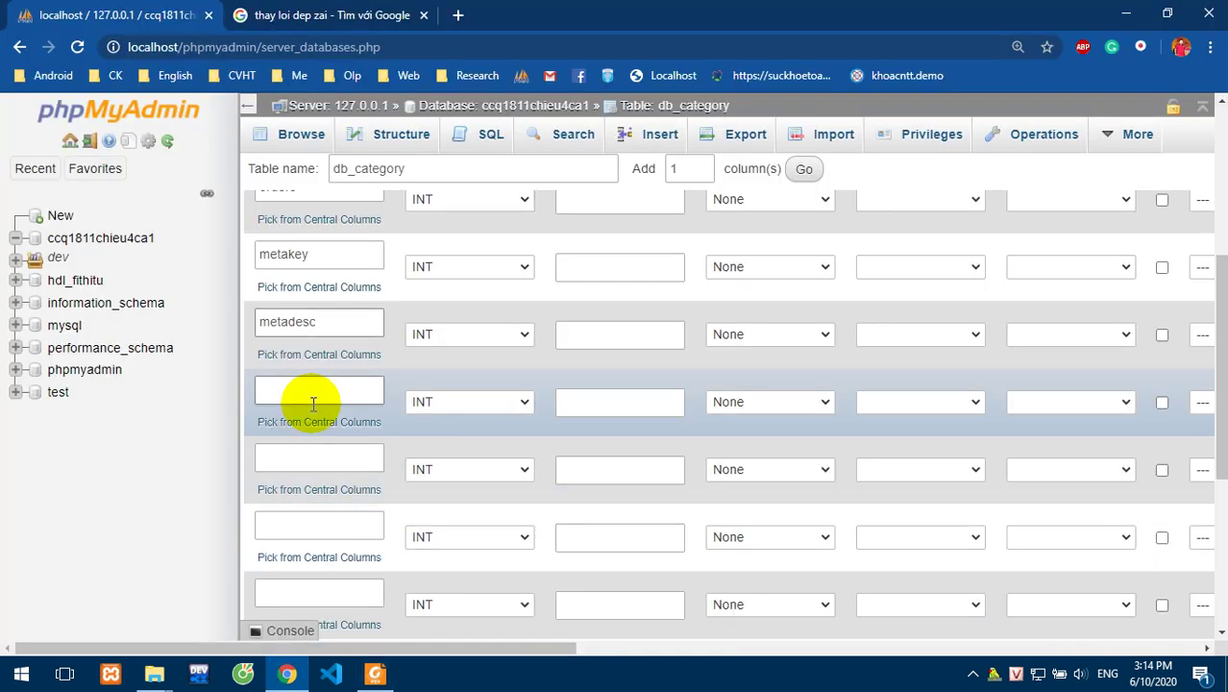
left_click(313, 404)
type("created_at")
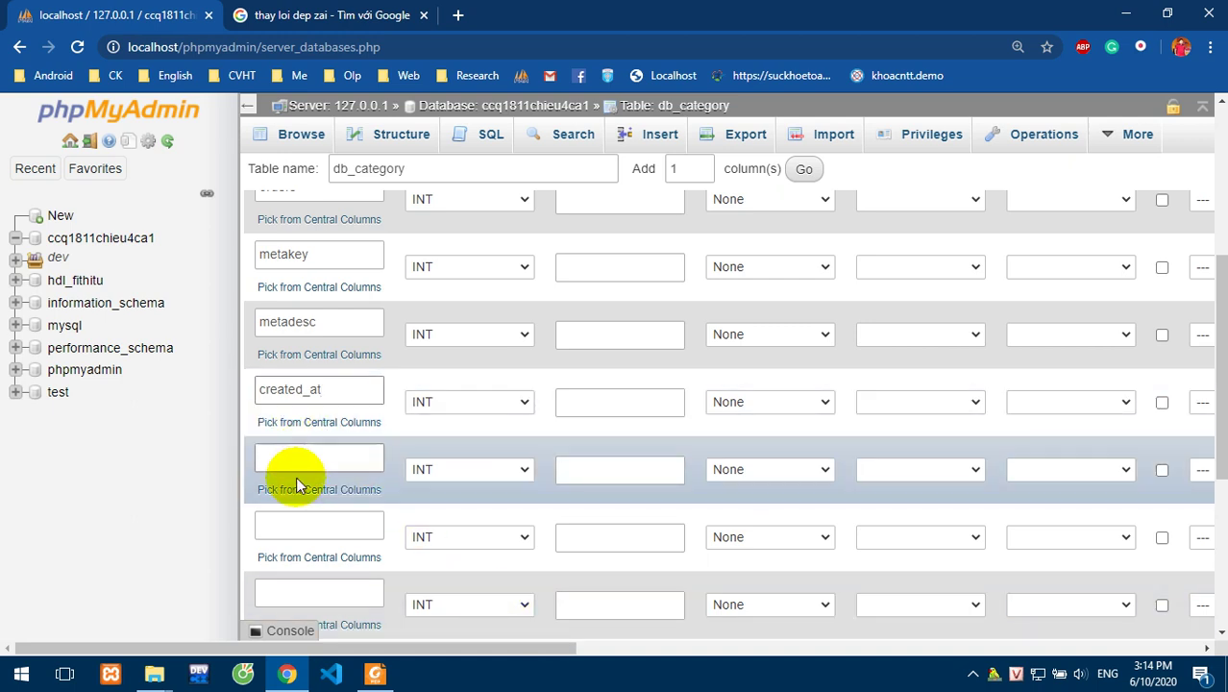
left_click(296, 524)
type("update")
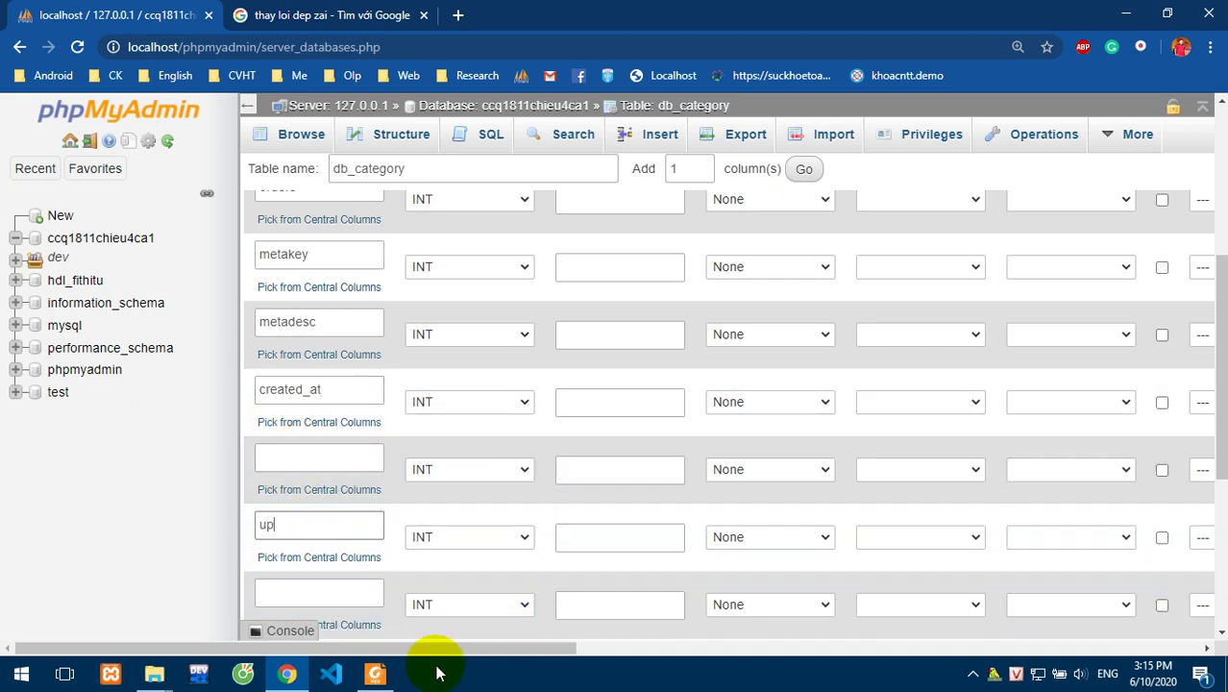
type("_at")
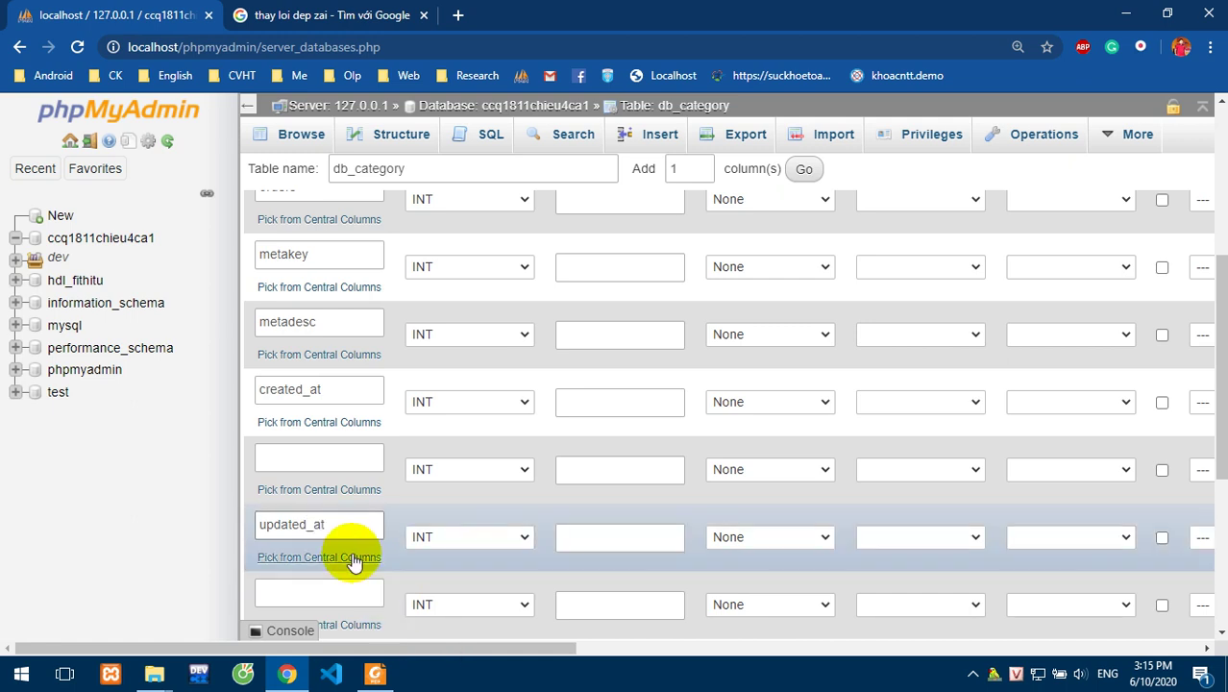
left_click(304, 452)
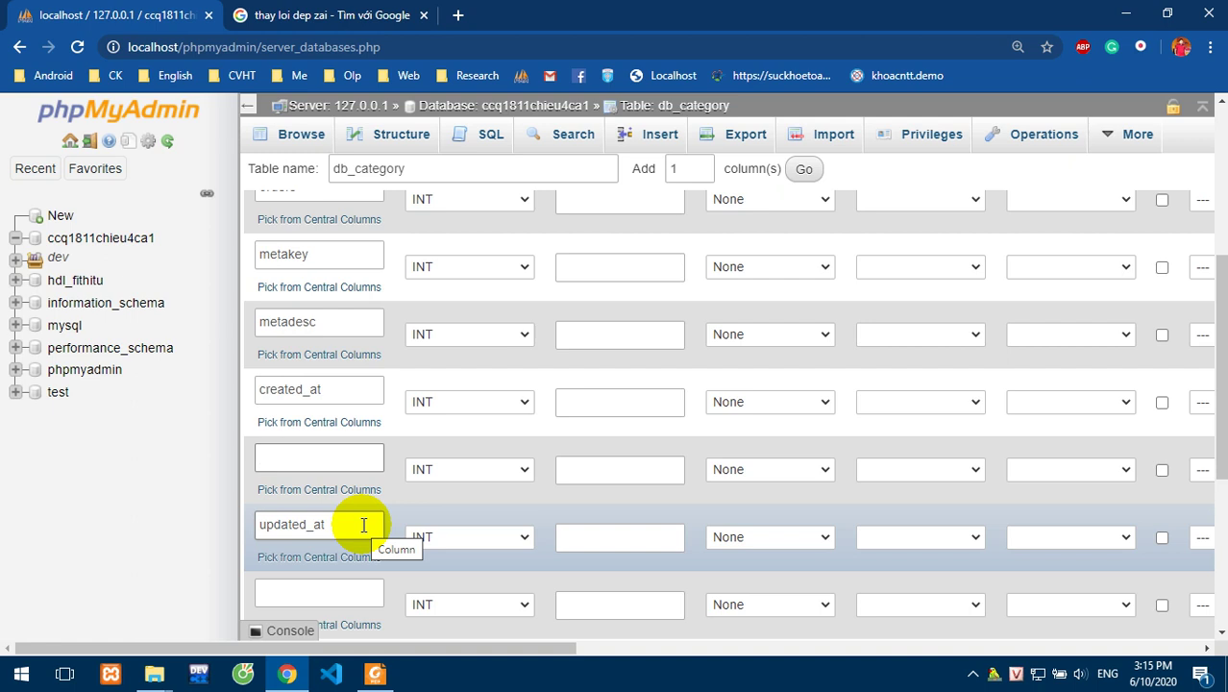
type("ua")
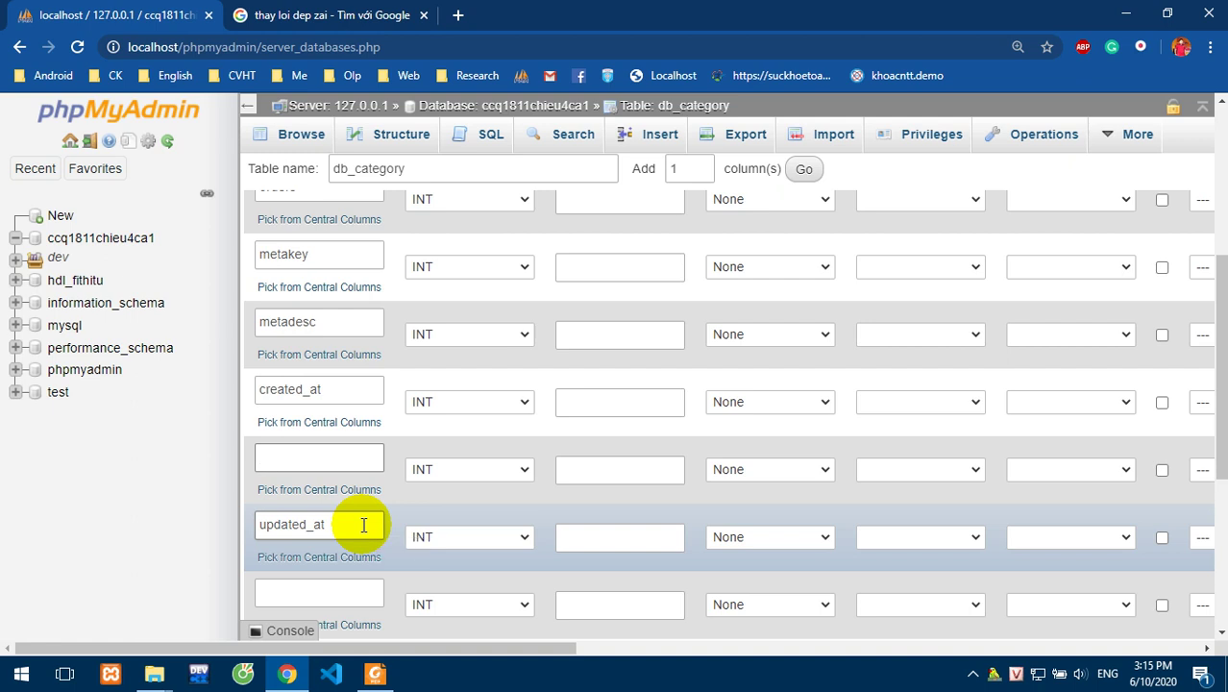
key("BackSpace")
type("sera")
key("BackSpace")
type("_id")
key("BackSpace")
key("BackSpace")
key("BackSpace")
key("BackSpace")
key("BackSpace")
key("BackSpace")
key("BackSpace")
Name the ninth column created_by and the eleventh column updated_by.
type("created_by")
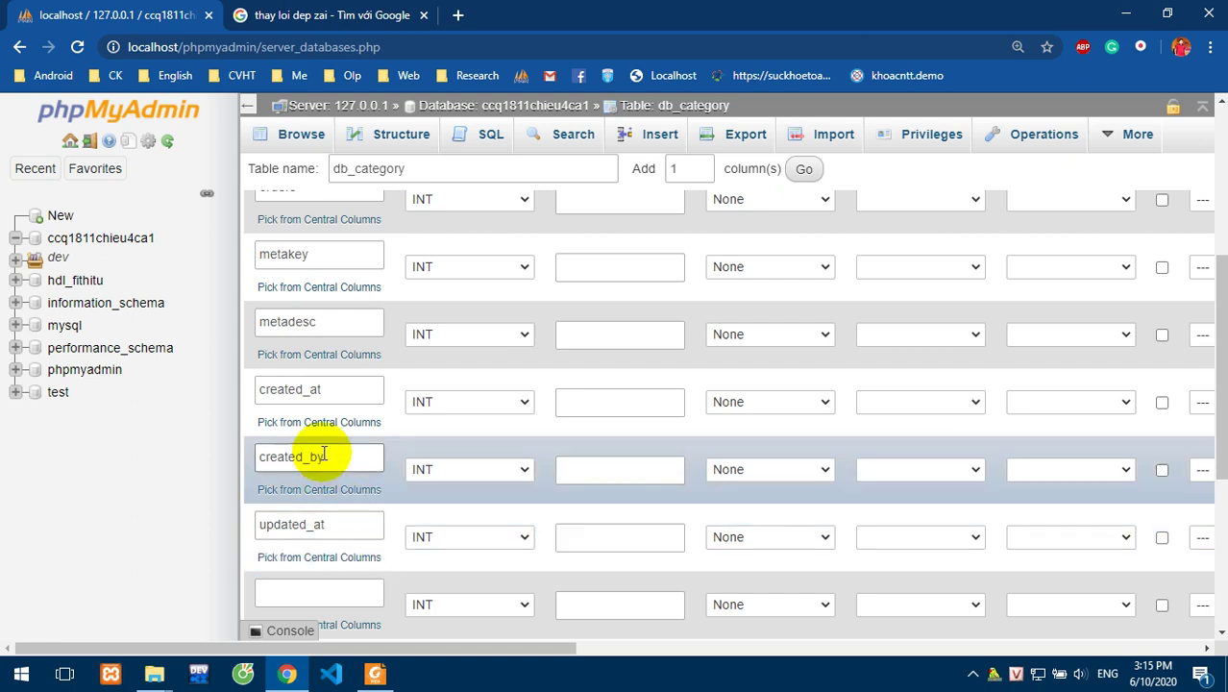
left_click(346, 594)
left_click(357, 605)
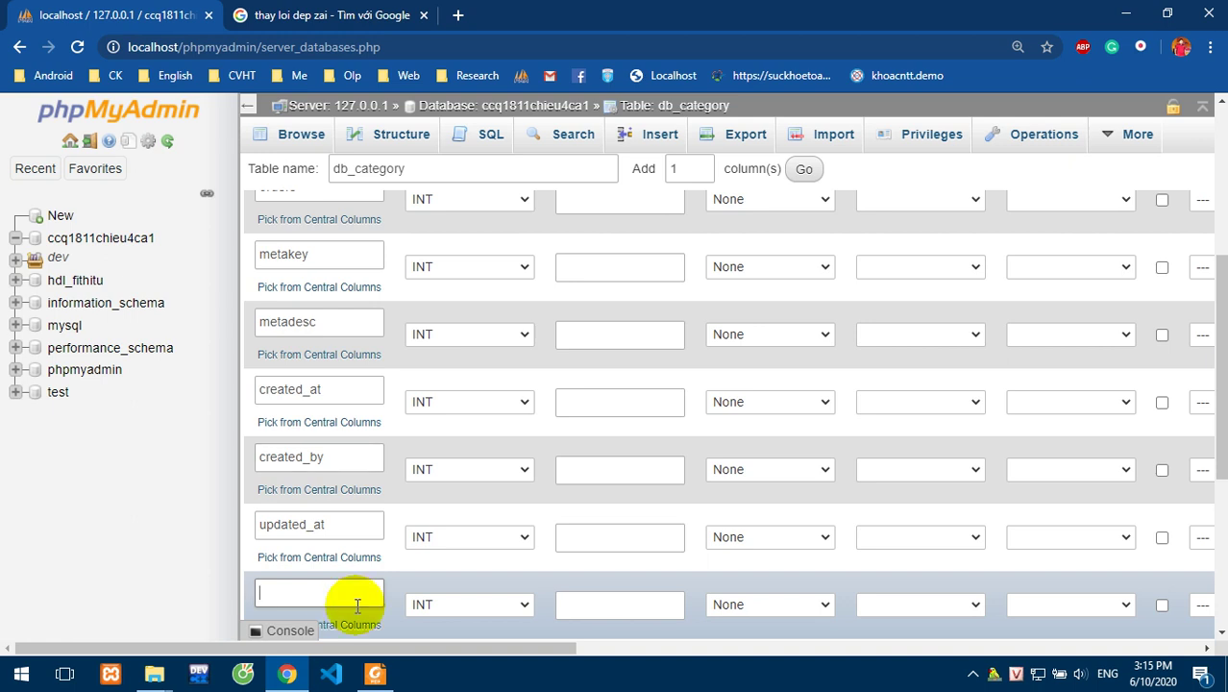
type("updated_by")
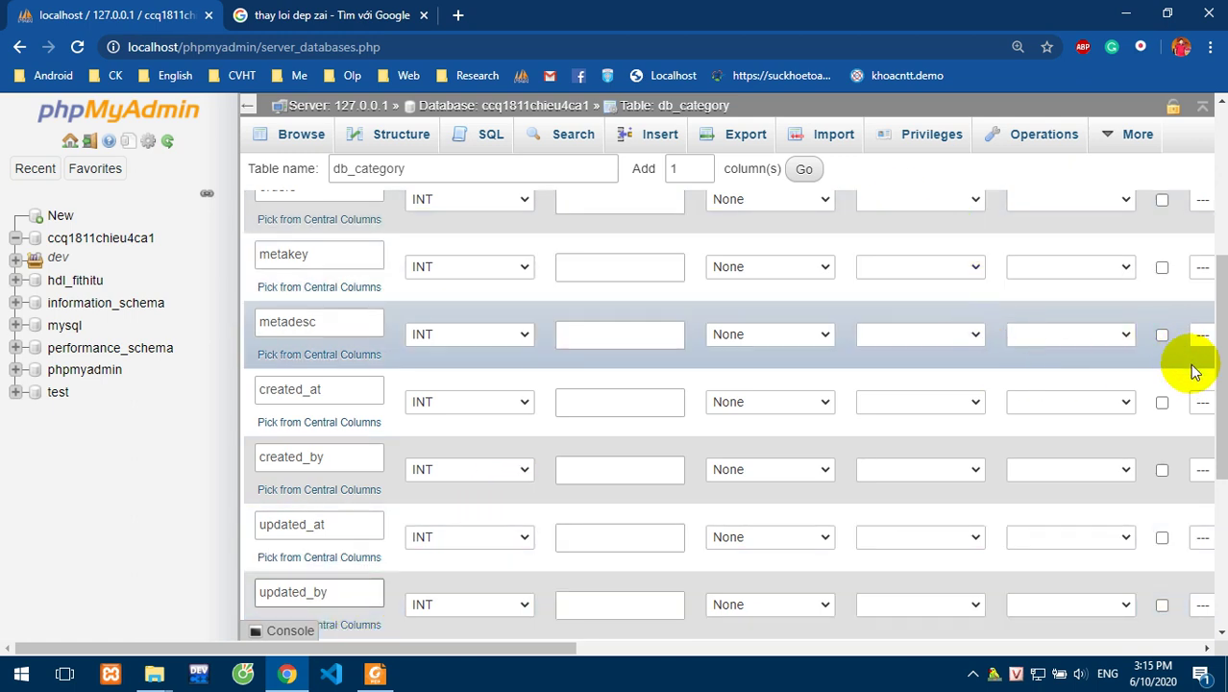
Name the twelfth column status and review the column names entered above it.
scroll(1153, 432, "down", 3)
left_click(321, 439)
type("status")
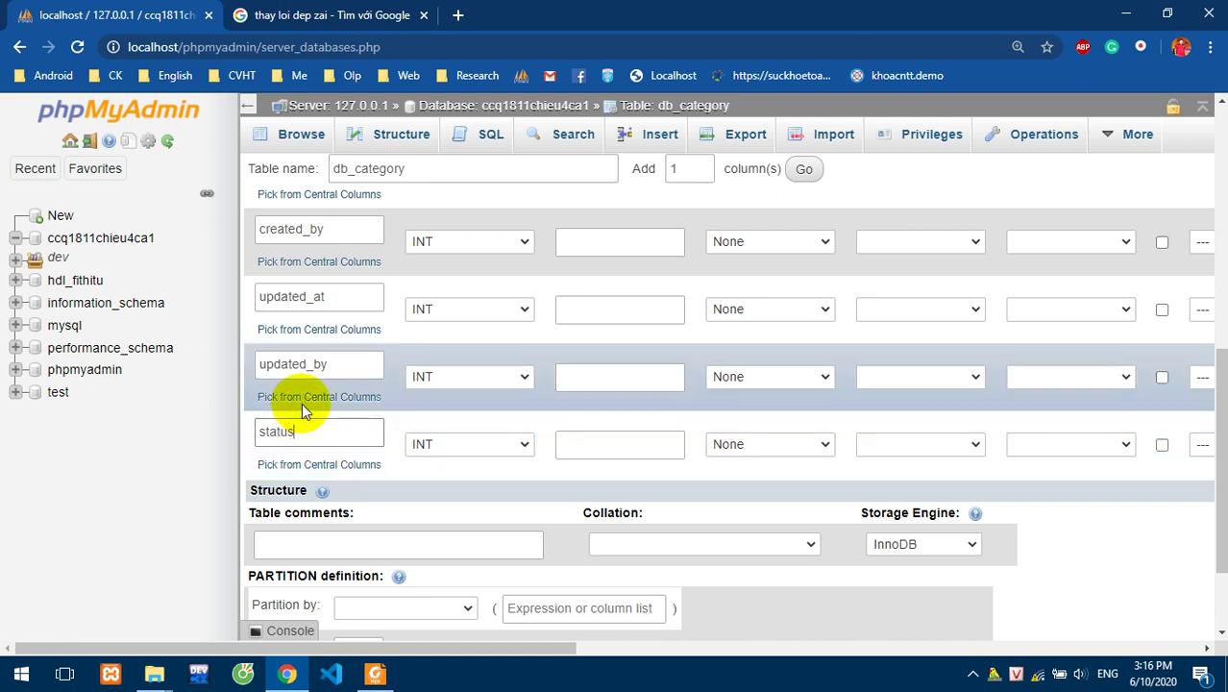
scroll(301, 408, "up", 2)
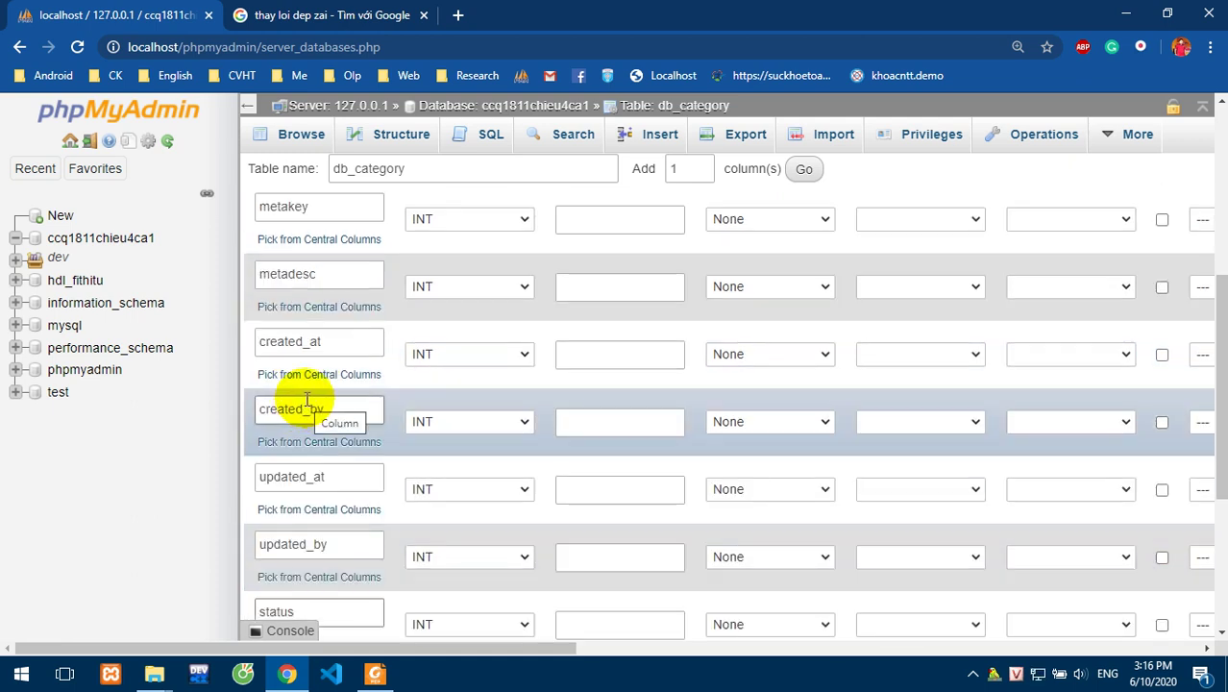
scroll(308, 401, "up", 1)
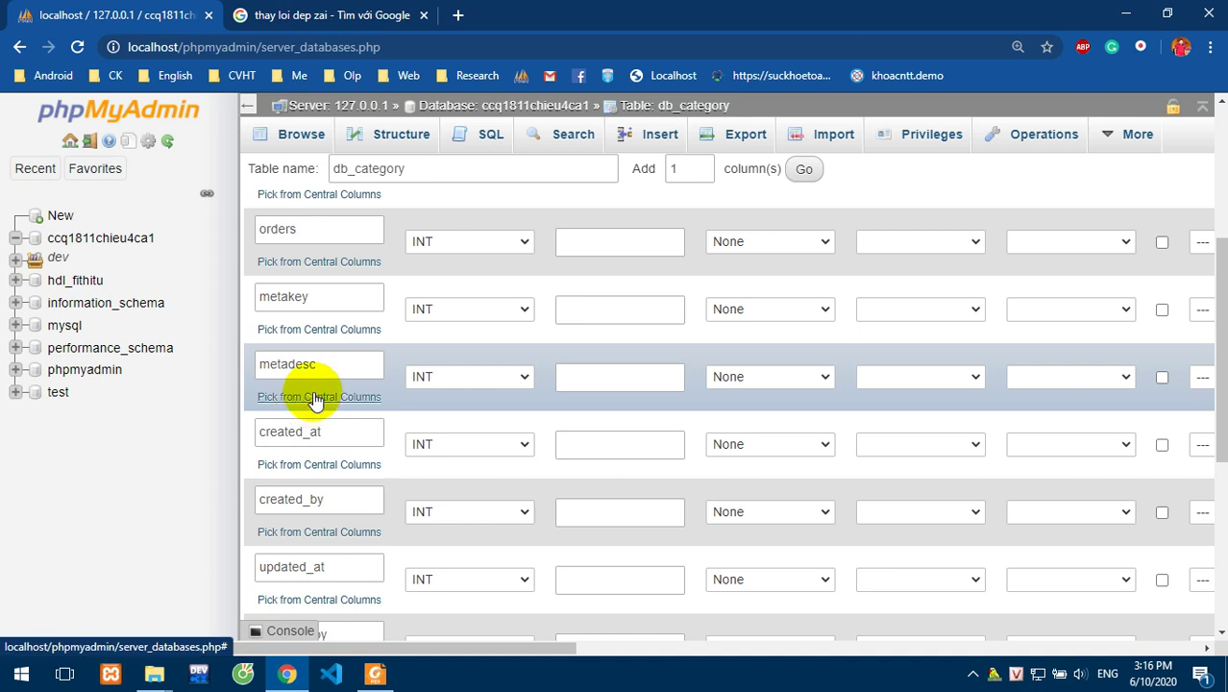
scroll(314, 400, "up", 2)
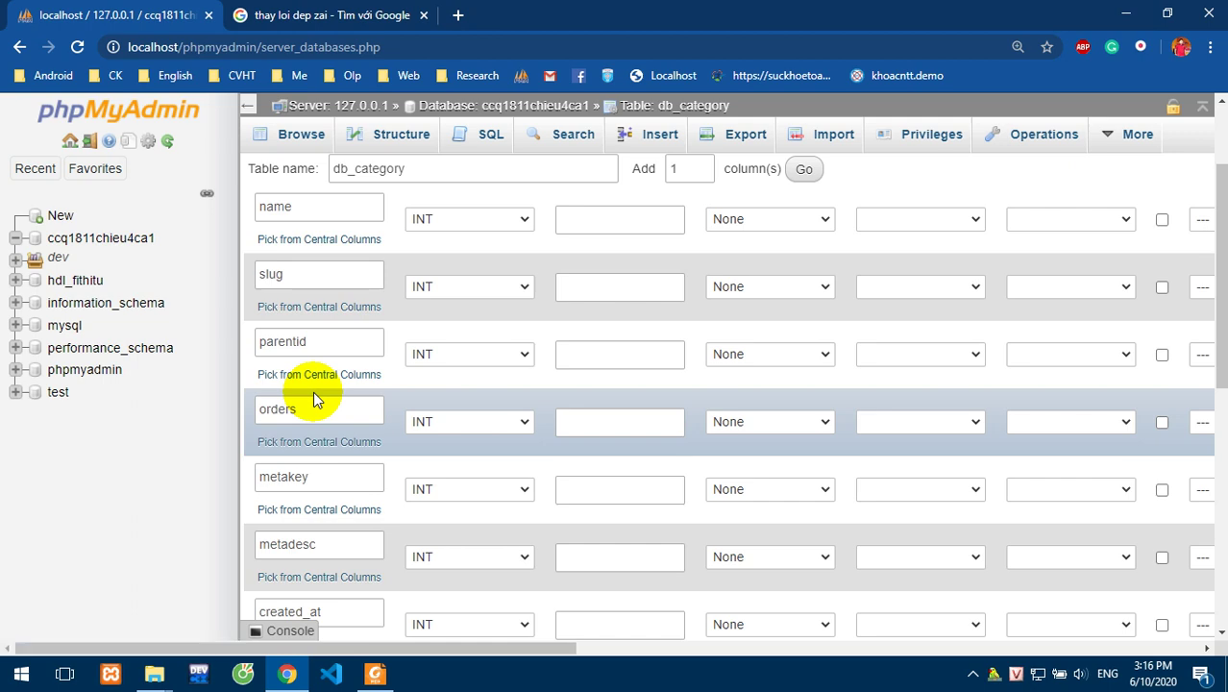
scroll(314, 394, "up", 1)
Switch to the PDF in Foxit Reader and draw rectangles around the id field's type Int(11) and its meaning "Khóa, tăng tự động".
left_click(375, 674)
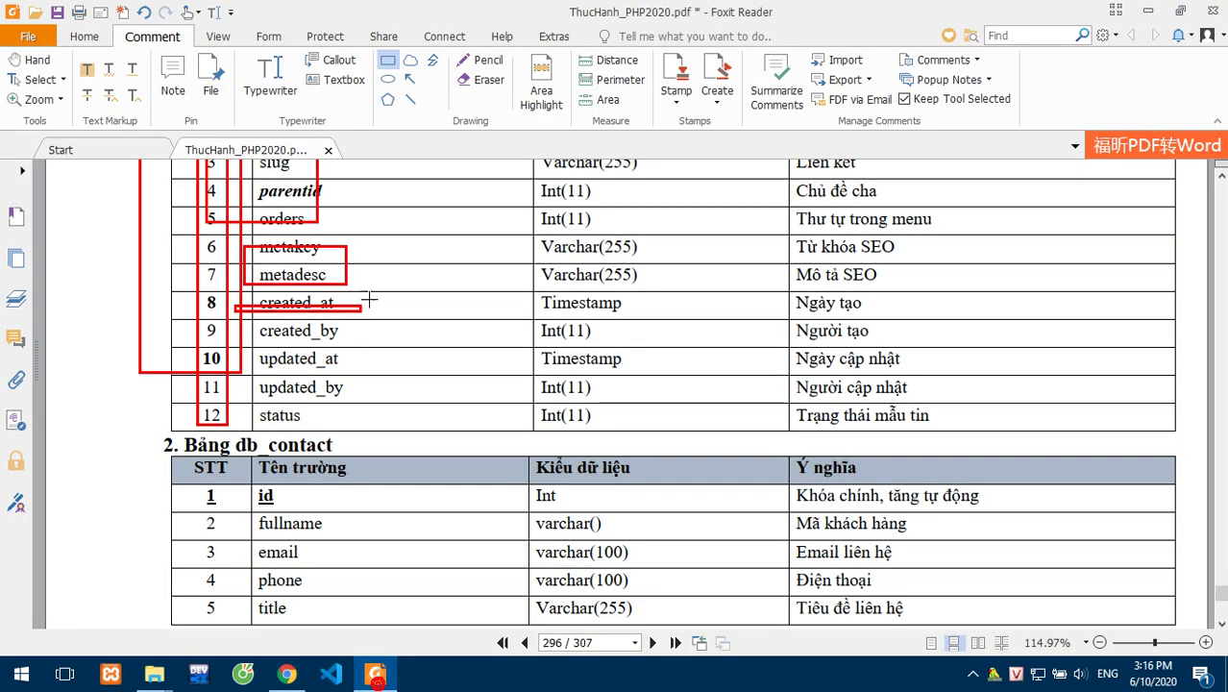
scroll(398, 279, "up", 2)
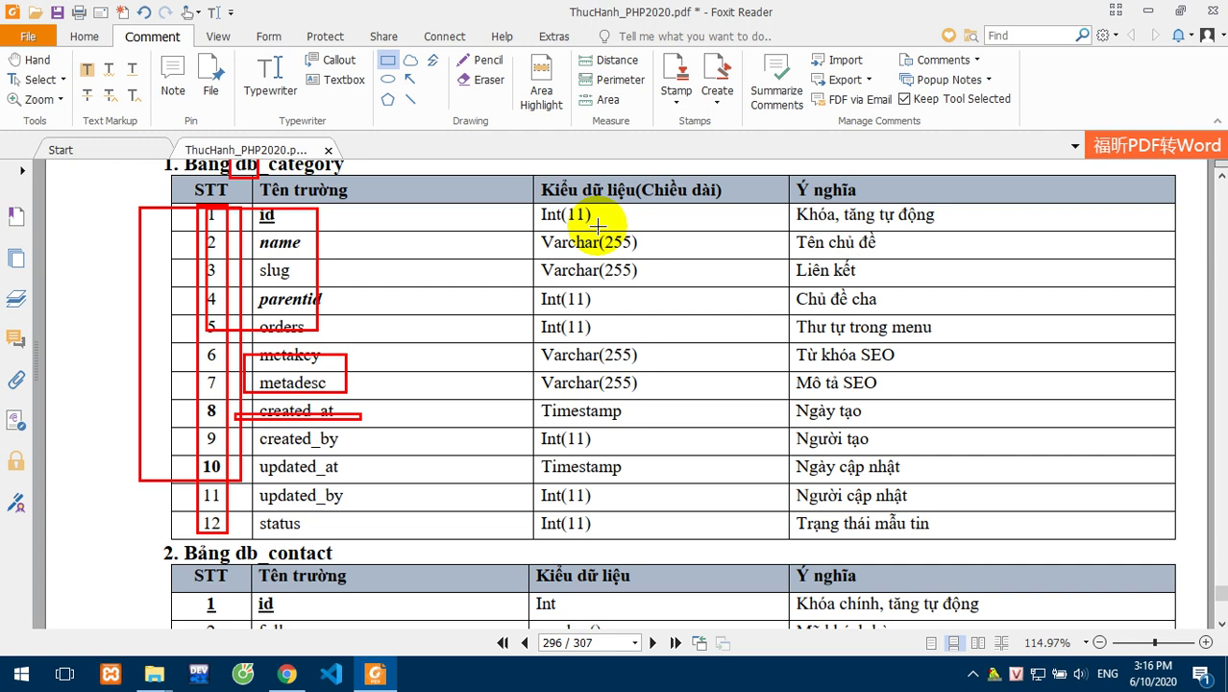
left_click_drag(613, 221, 508, 209)
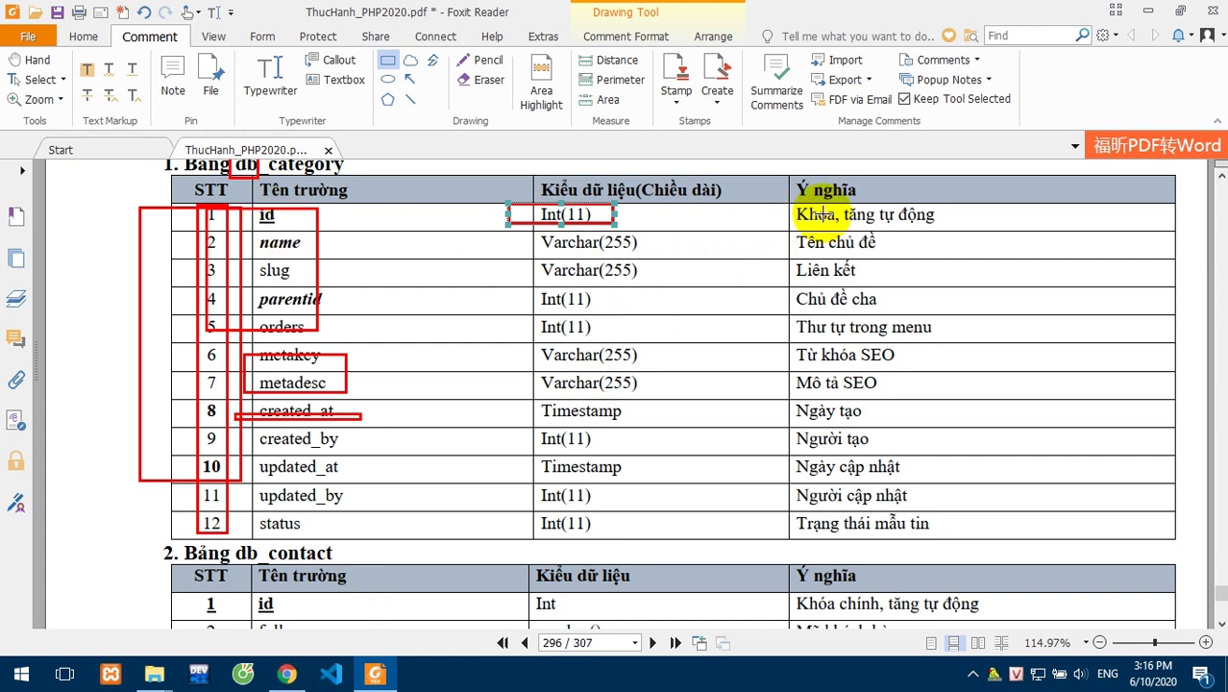
mouse_move(779, 200)
left_mouse_down()
mouse_move(846, 228)
mouse_move(956, 233)
left_mouse_up()
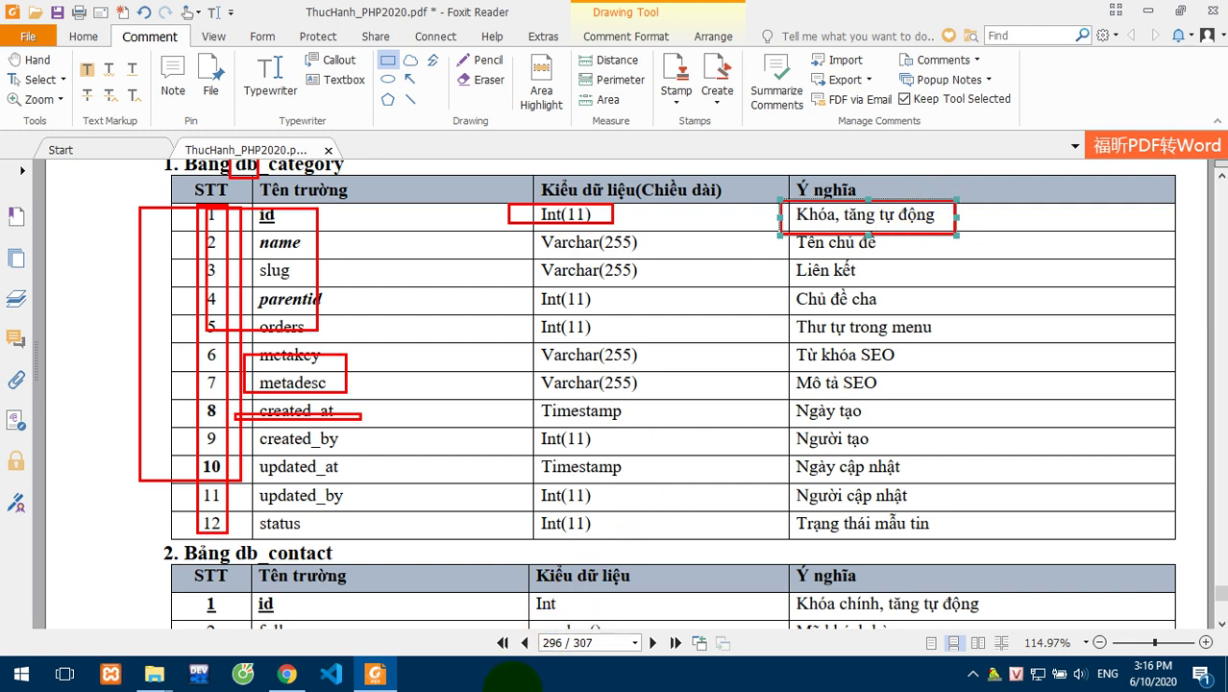
Back in phpMyAdmin, hide the navigation panel and turn on auto-increment for the id column as the primary key.
left_click(287, 674)
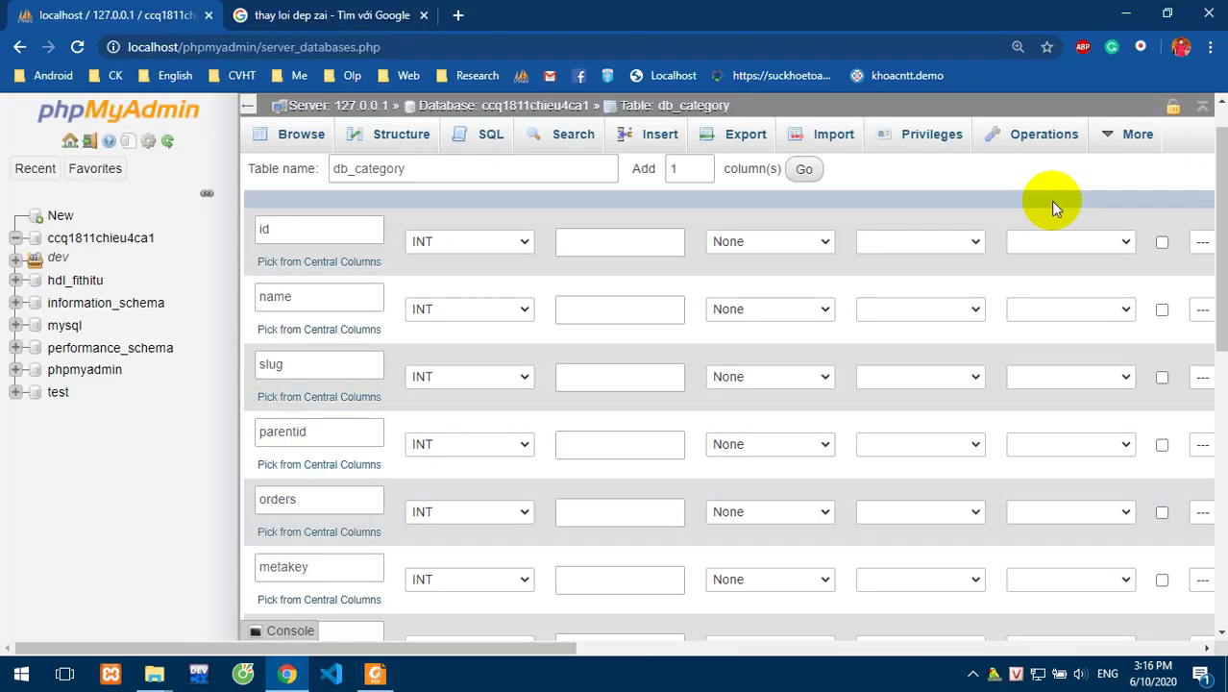
left_click(249, 105)
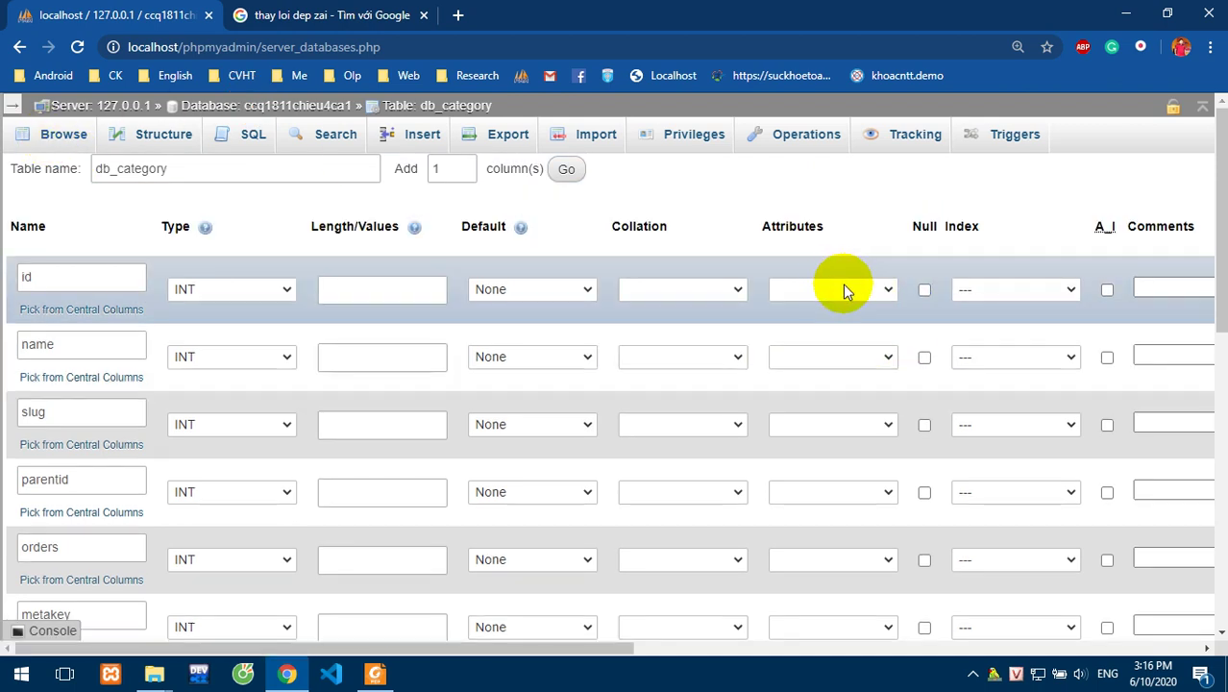
left_click(1107, 289)
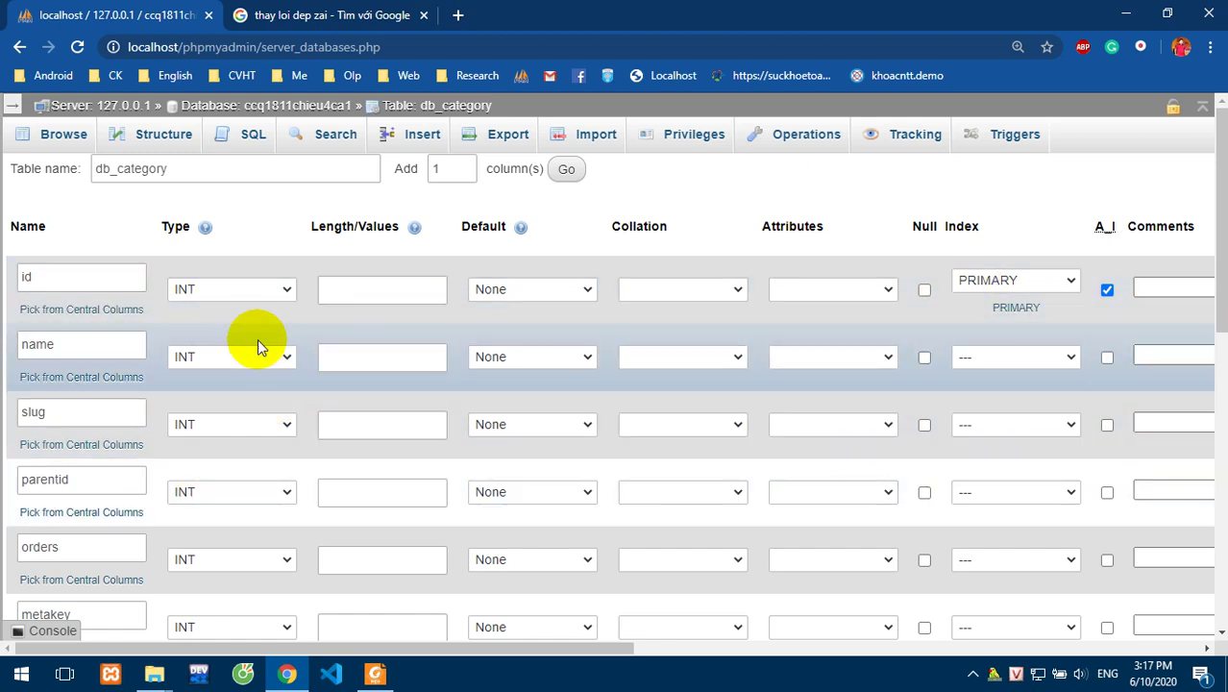
Check the field types in the PDF, then set the name column to VARCHAR with length 255 and the slug column's type to VARCHAR.
left_click(373, 669)
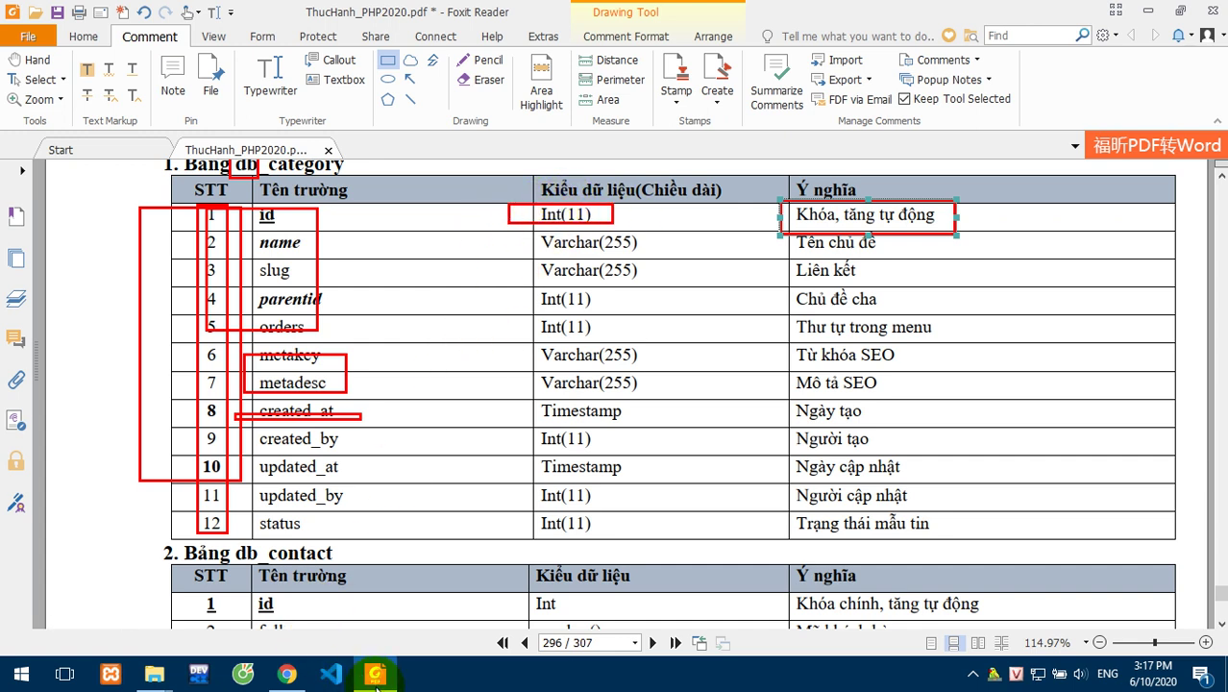
mouse_move(374, 677)
left_click(287, 673)
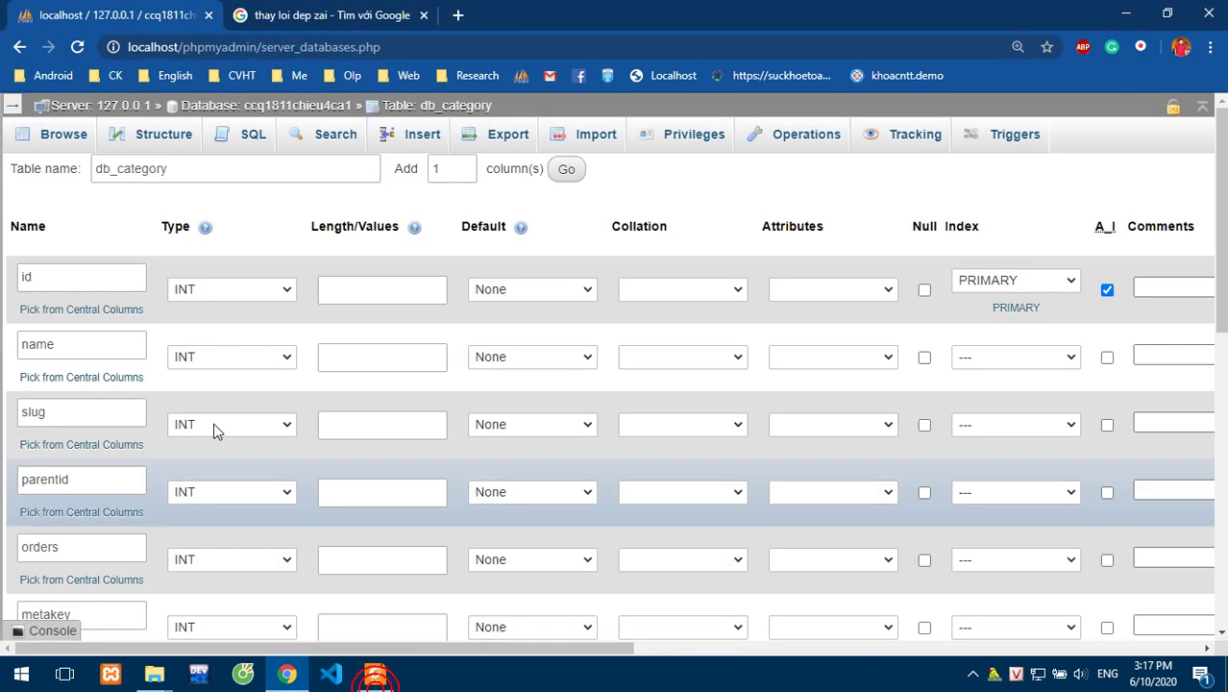
left_click(234, 361)
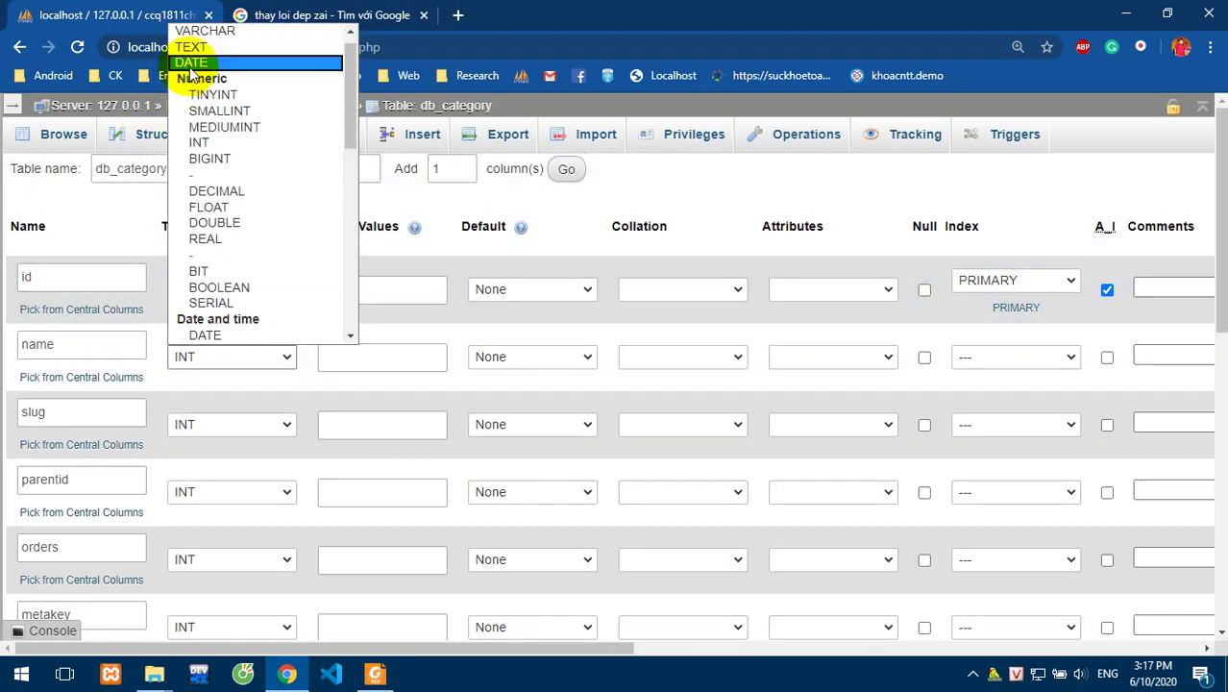
left_click(205, 32)
left_click(359, 365)
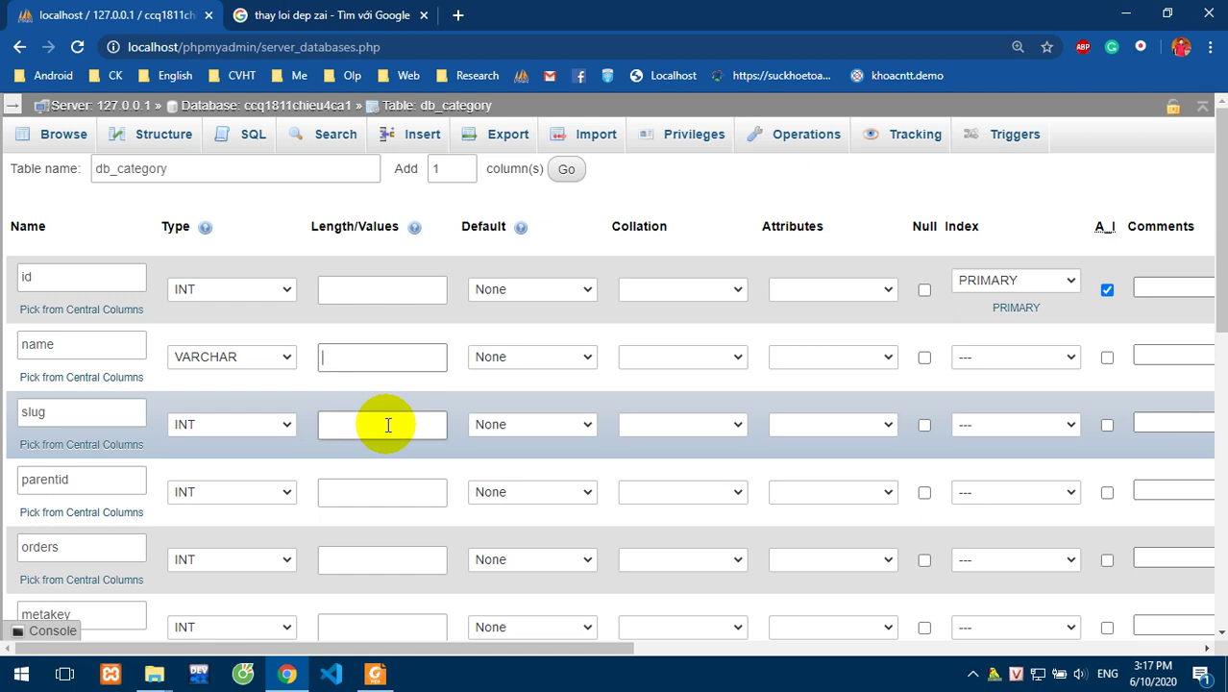
type("255")
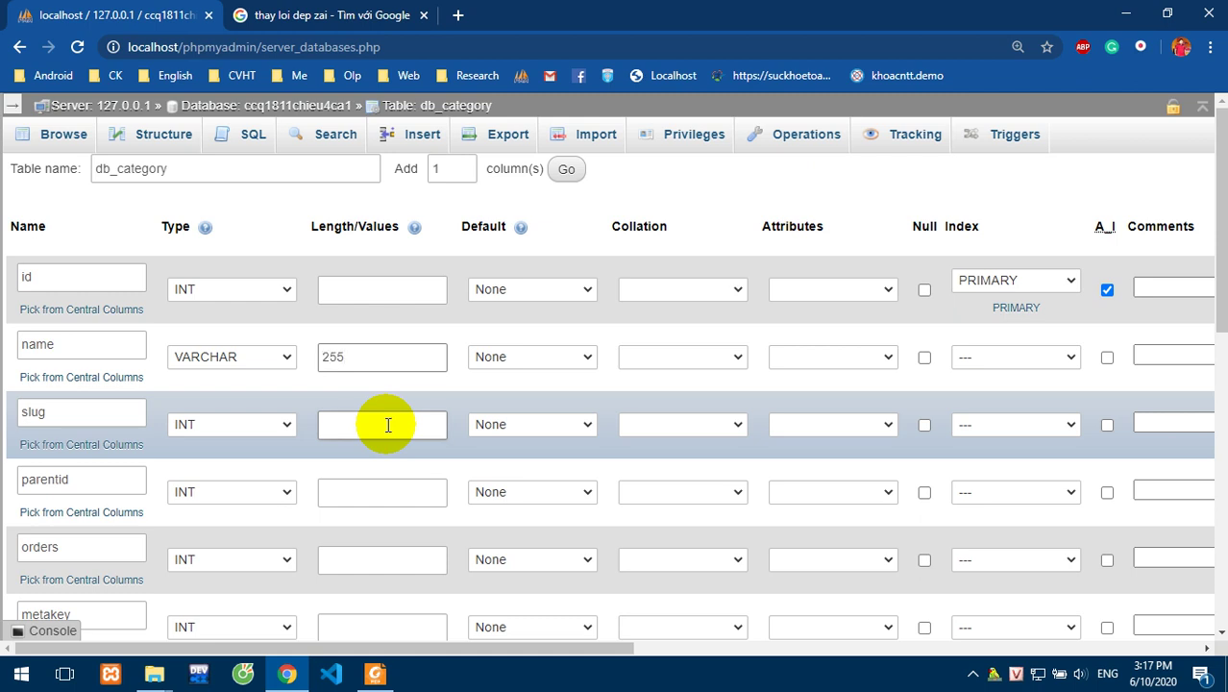
left_click(236, 424)
left_click(231, 117)
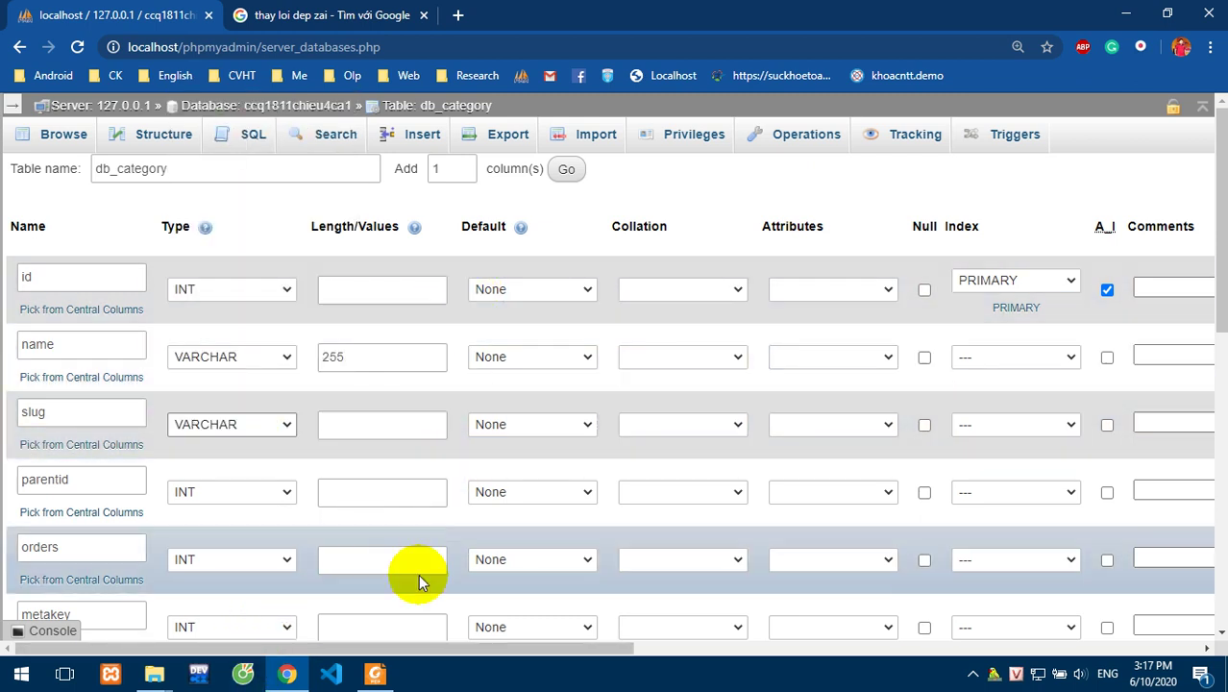
Switch to the PDF in Foxit Reader and add the typewriter note "giày nam 2020" beside the name field.
left_click(377, 671)
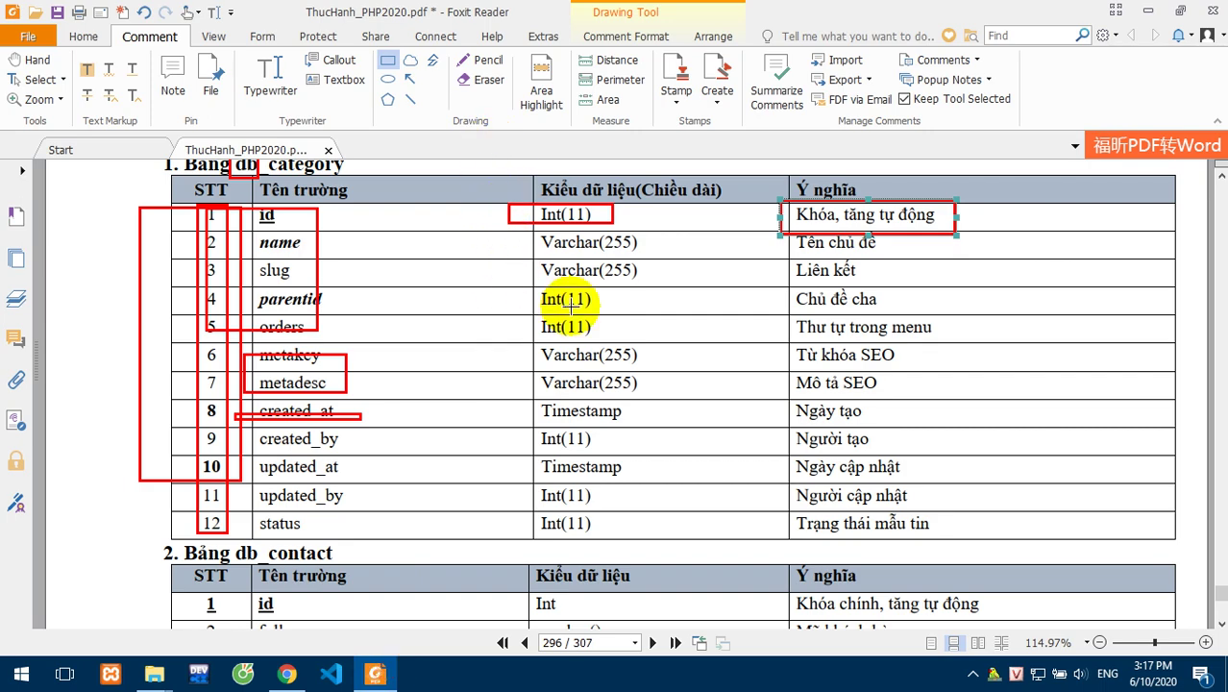
left_click(270, 81)
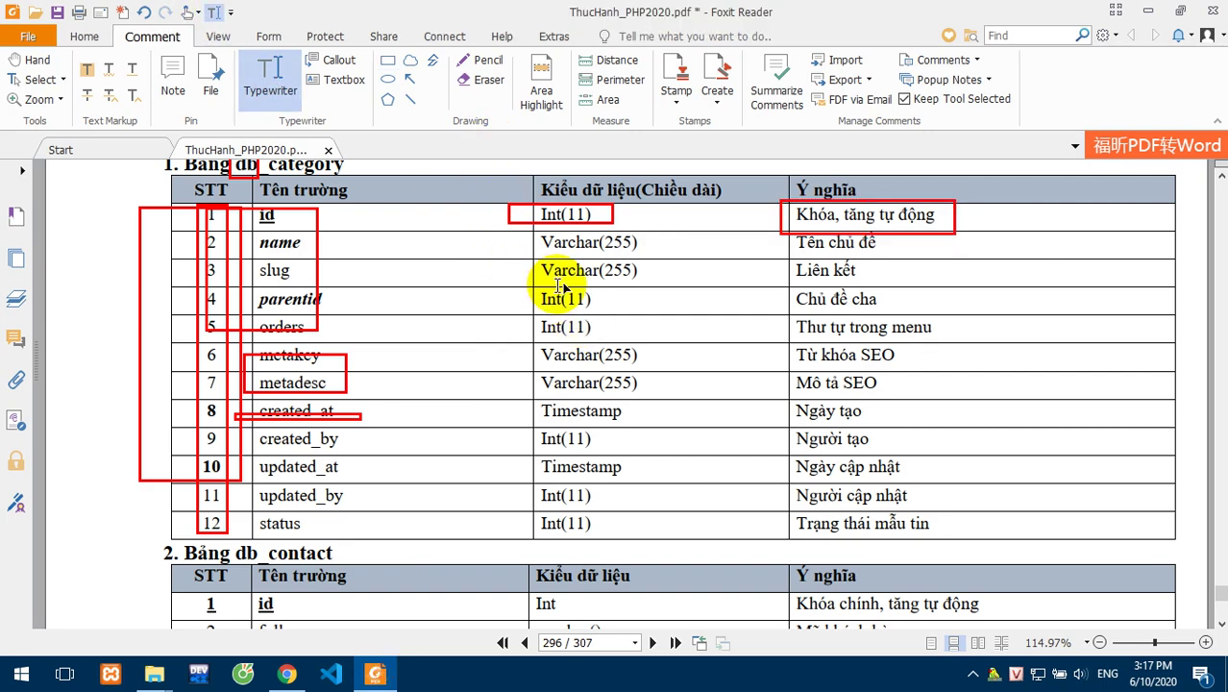
left_click(337, 246)
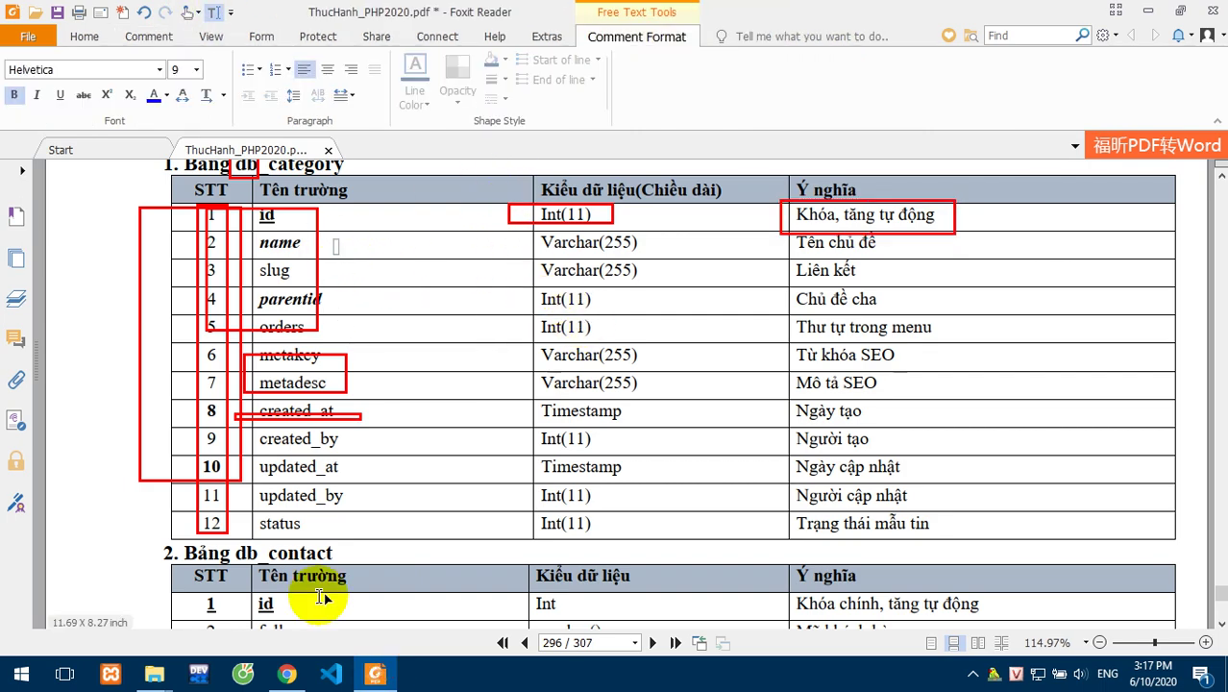
type("giây")
key("BackSpace")
key("BackSpace")
type("ay nam")
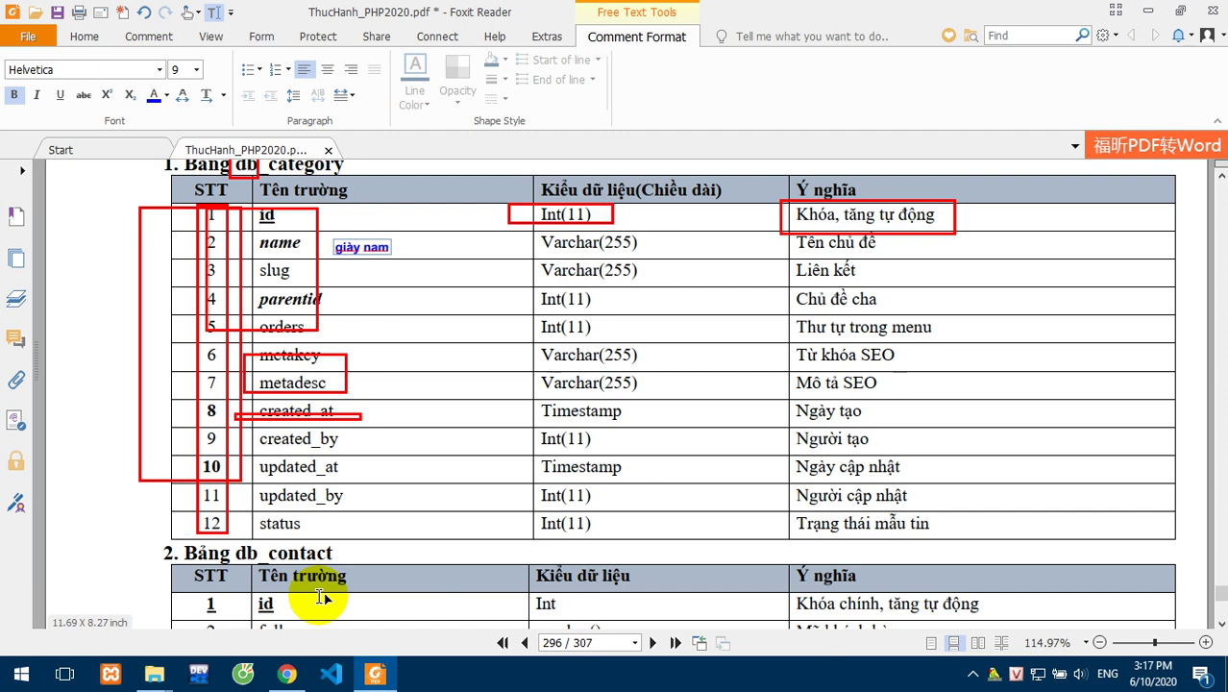
type(" 2020")
Add the typewriter note "giay-nam-2020" beside the slug field.
left_click(337, 276)
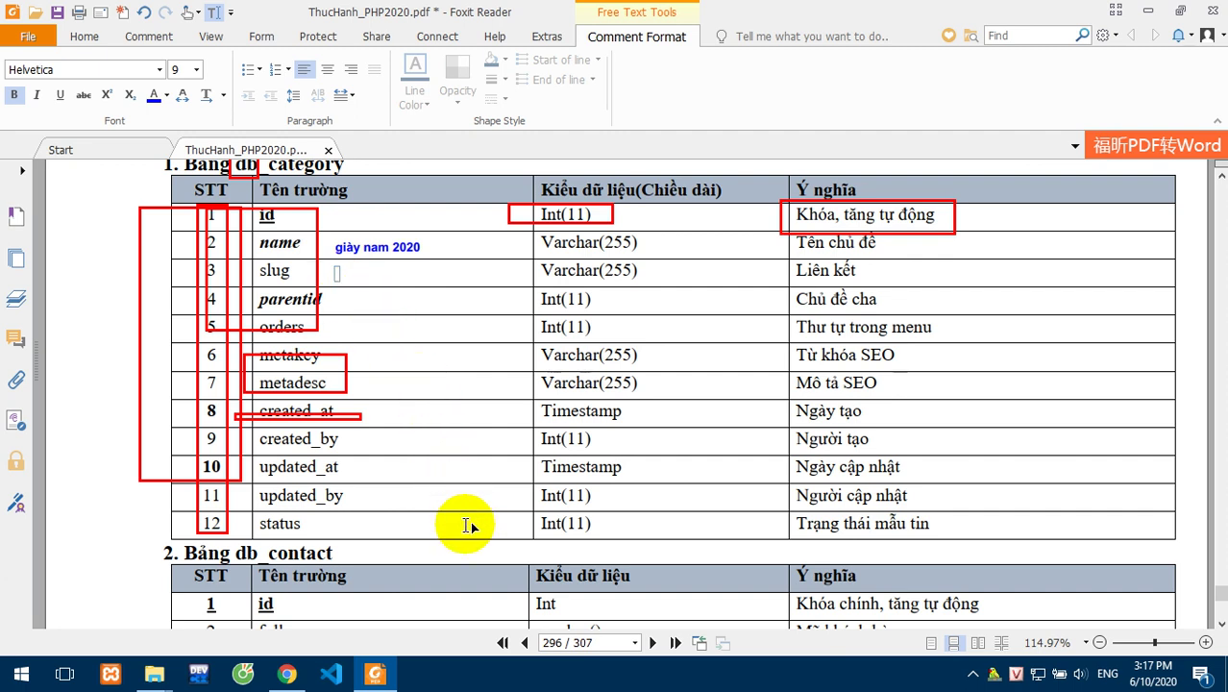
type("giay-nam")
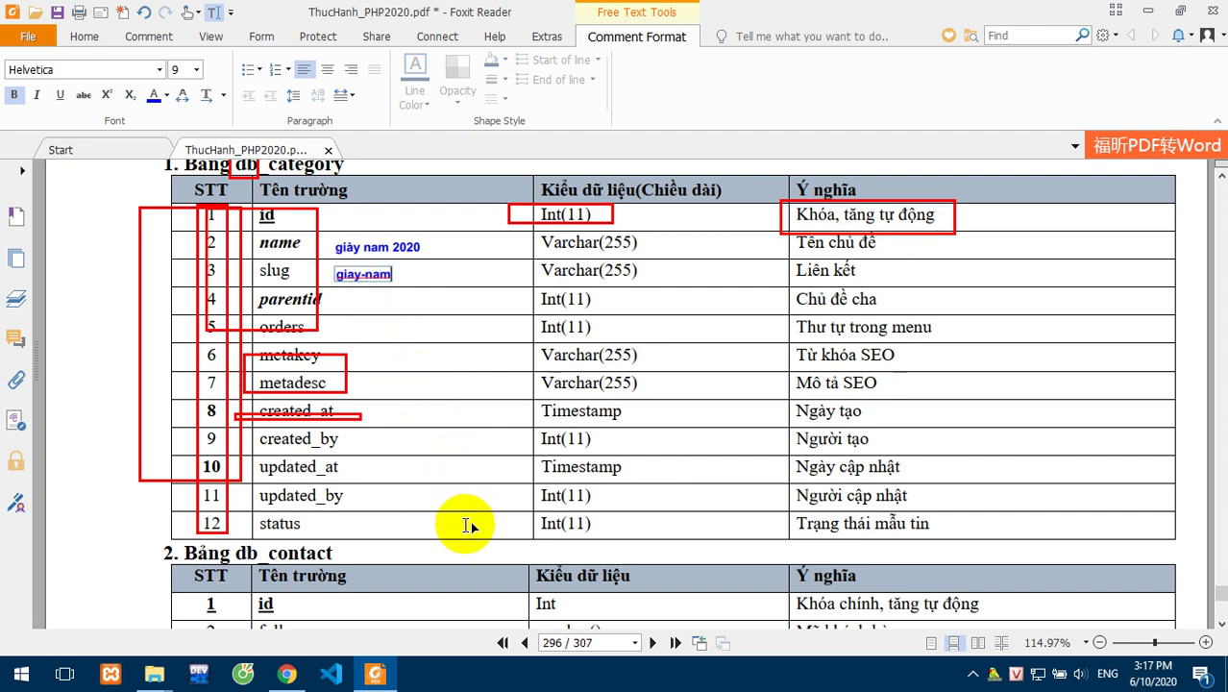
type("-2020")
Return to phpMyAdmin and set the slug column's length to 255.
left_click(307, 678)
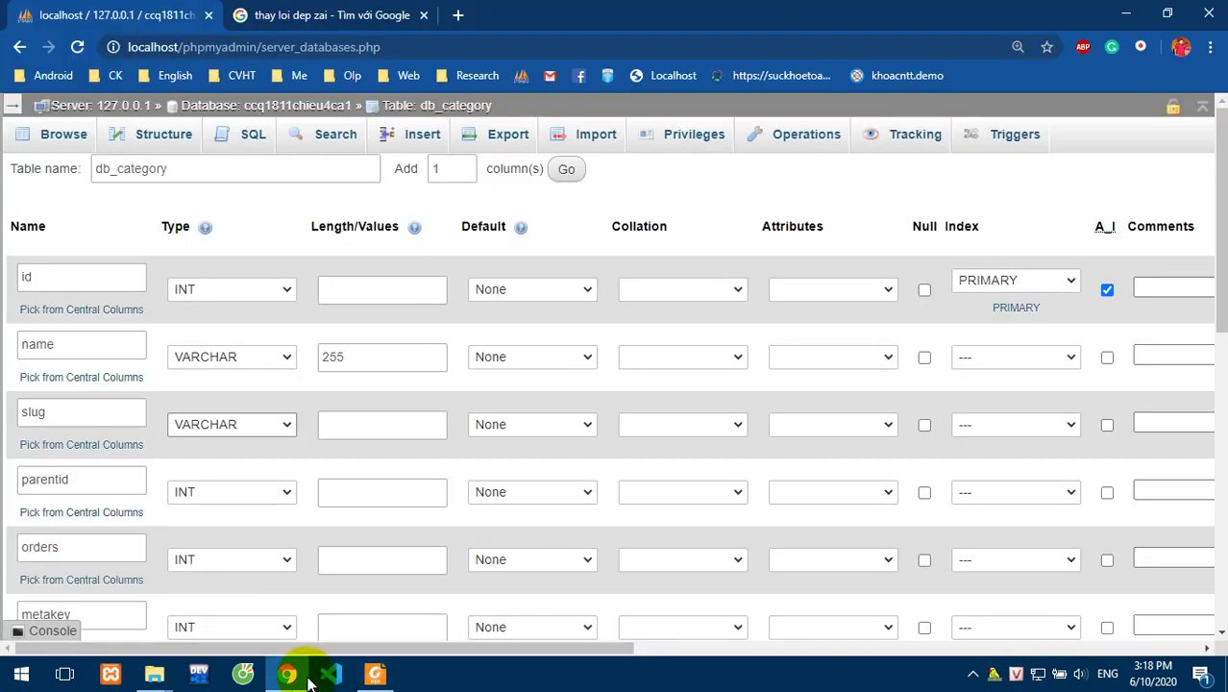
left_click(357, 433)
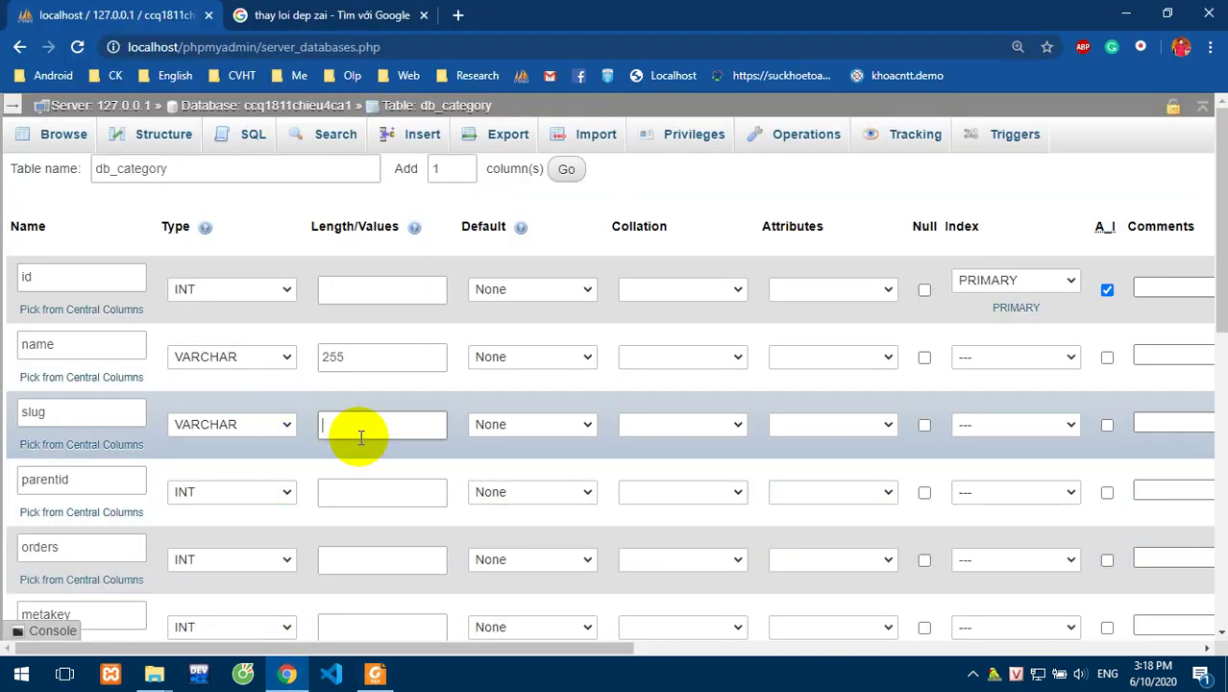
type("255")
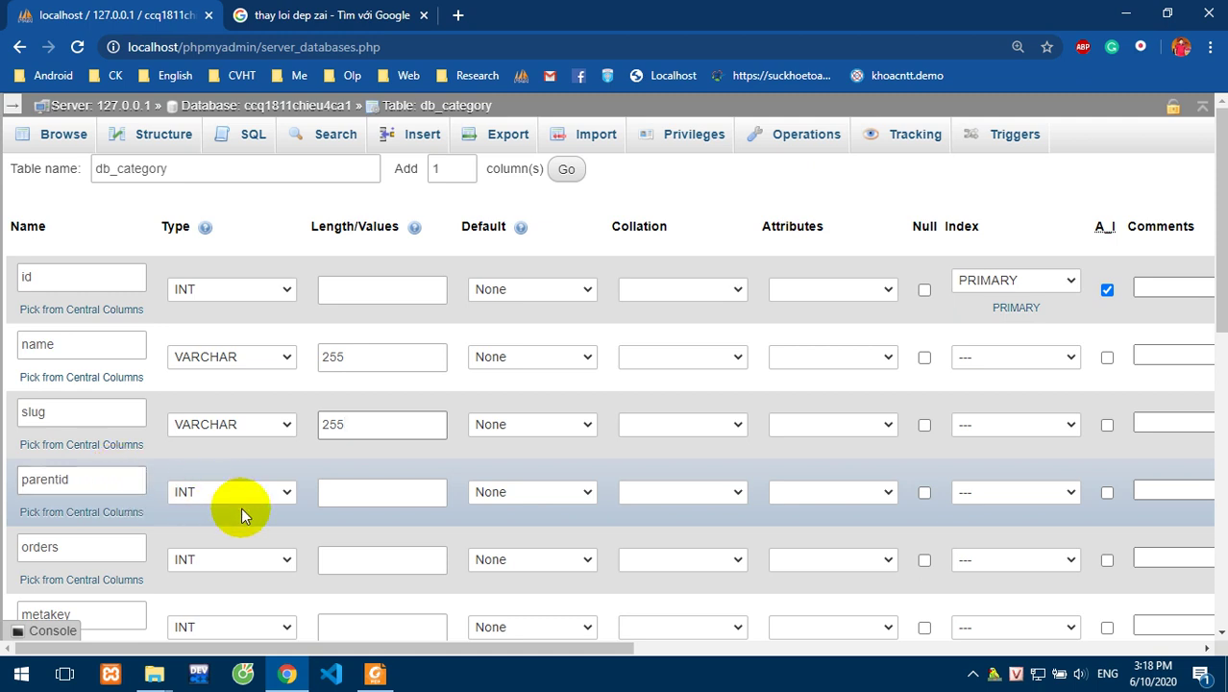
Glance at the open Google results to illustrate metakey, then set the metakey column to VARCHAR with length 255.
scroll(230, 514, "down", 1)
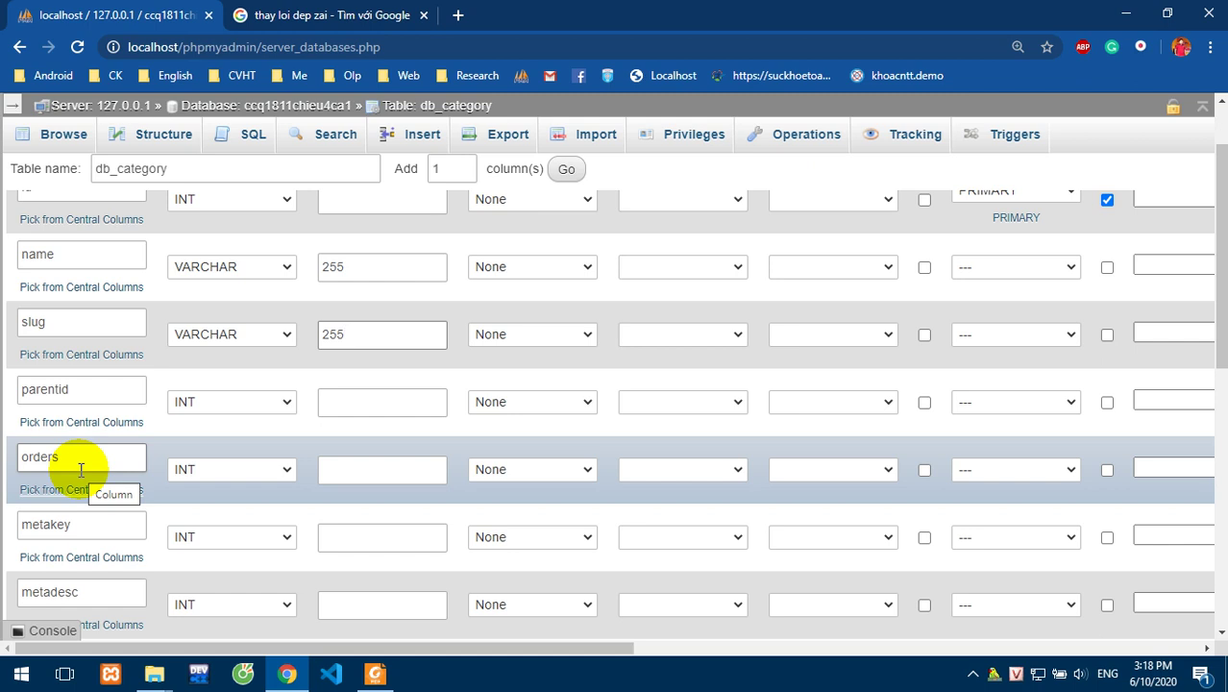
scroll(86, 476, "down", 1)
left_click(77, 435)
double_click(77, 435)
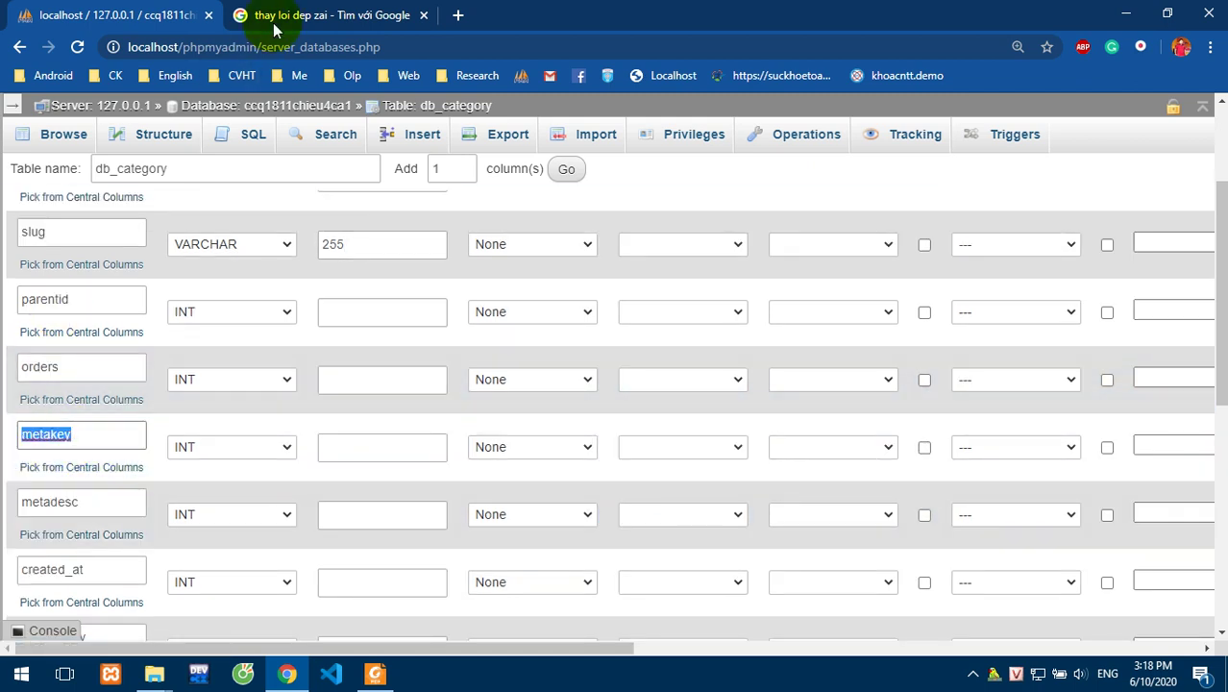
left_click(276, 17)
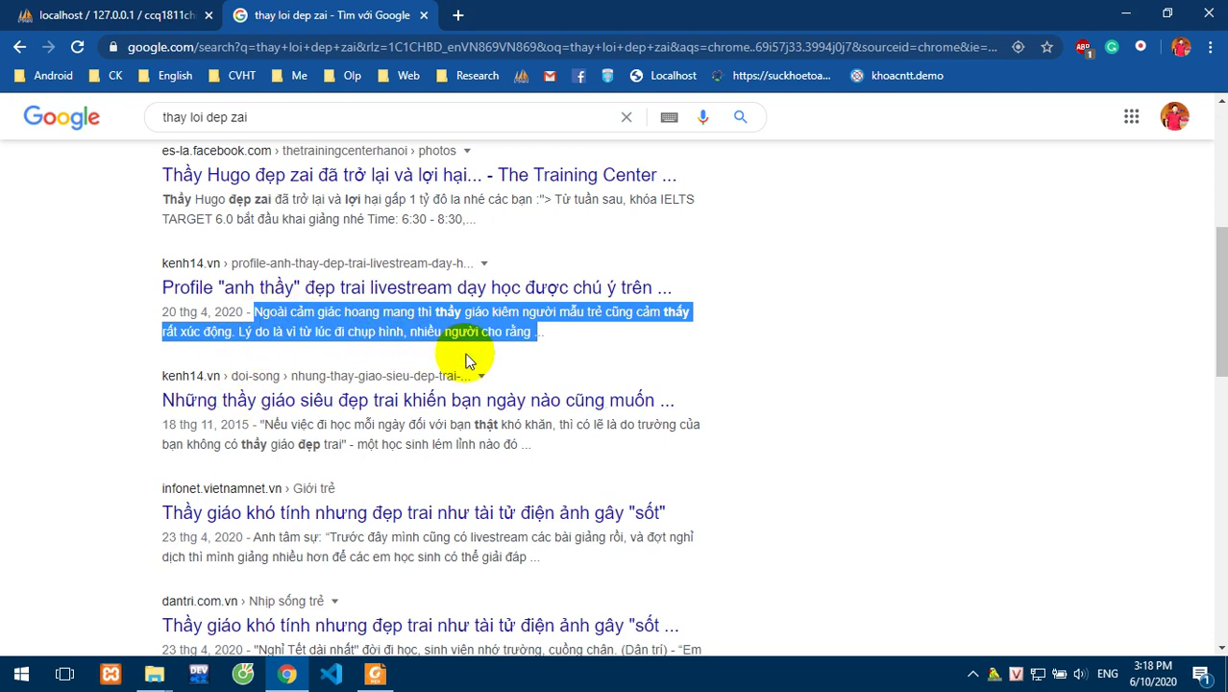
left_click(159, 15)
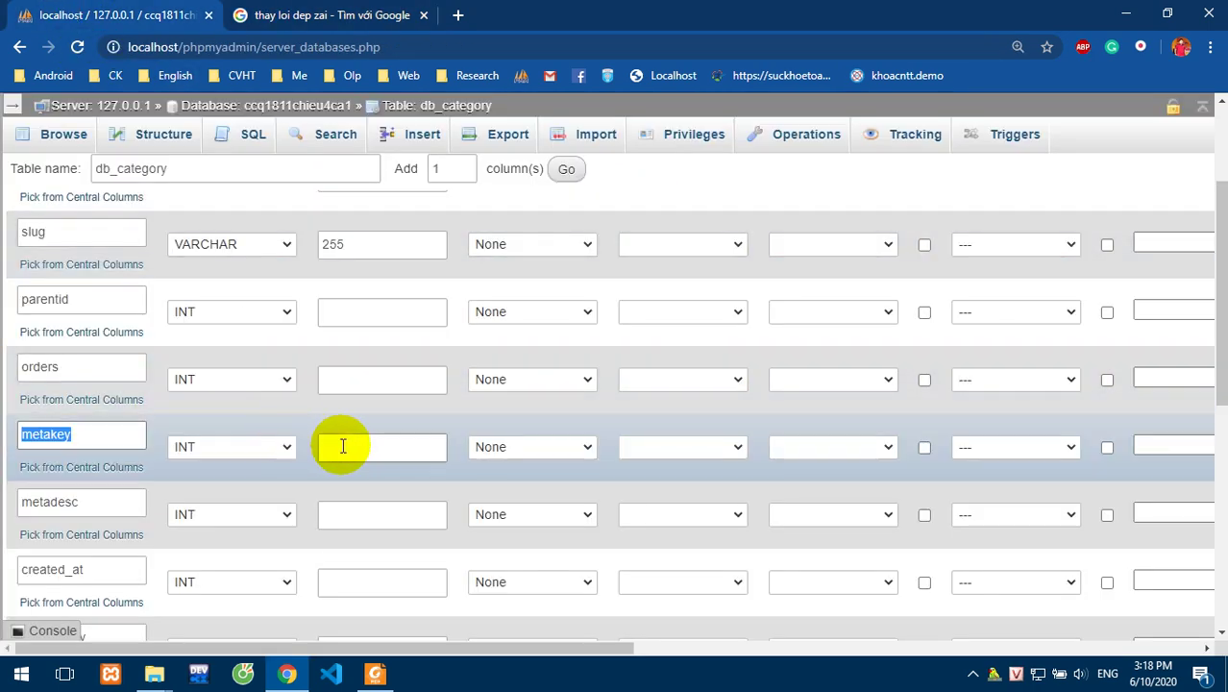
left_click(271, 446)
left_click(187, 132)
left_click(383, 449)
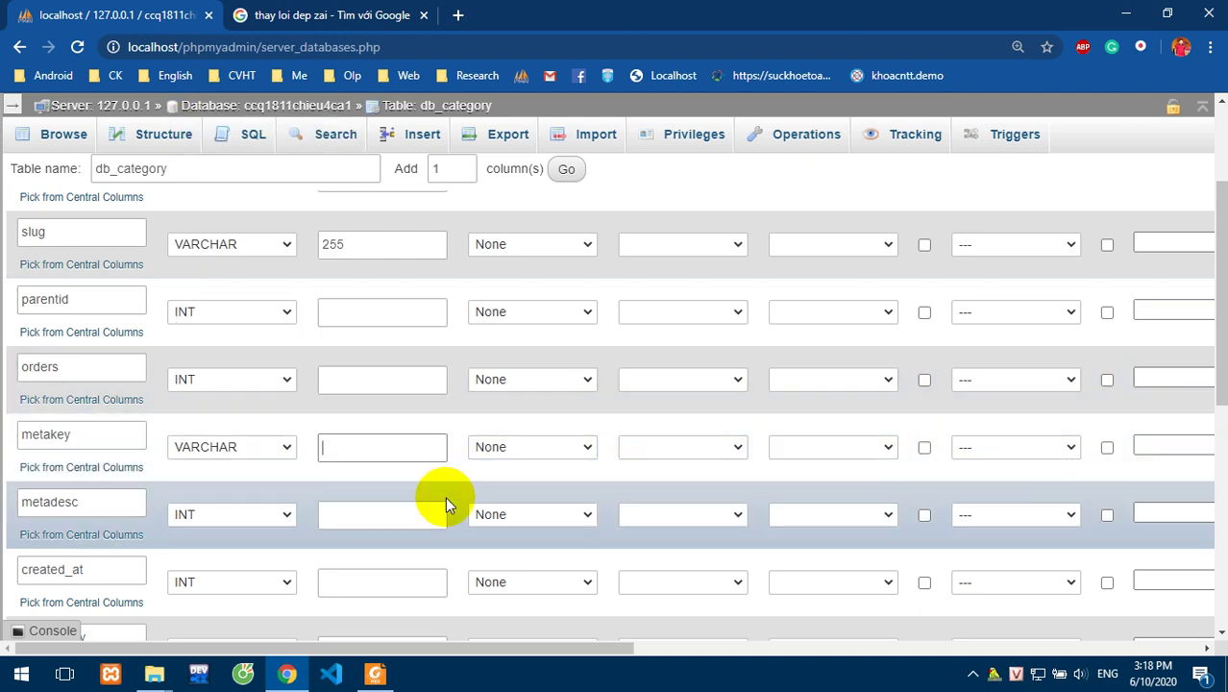
type("255")
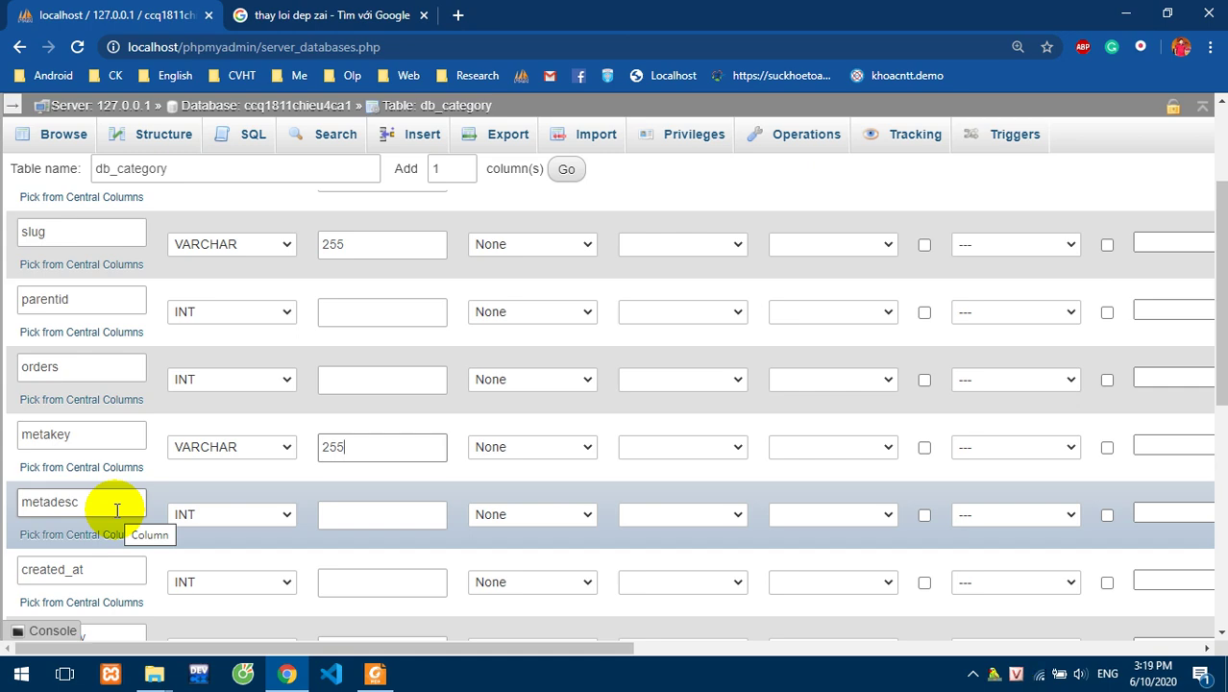
Switch to the Google results page and search for "quần áo".
left_click(327, 14)
scroll(234, 122, "up", 5)
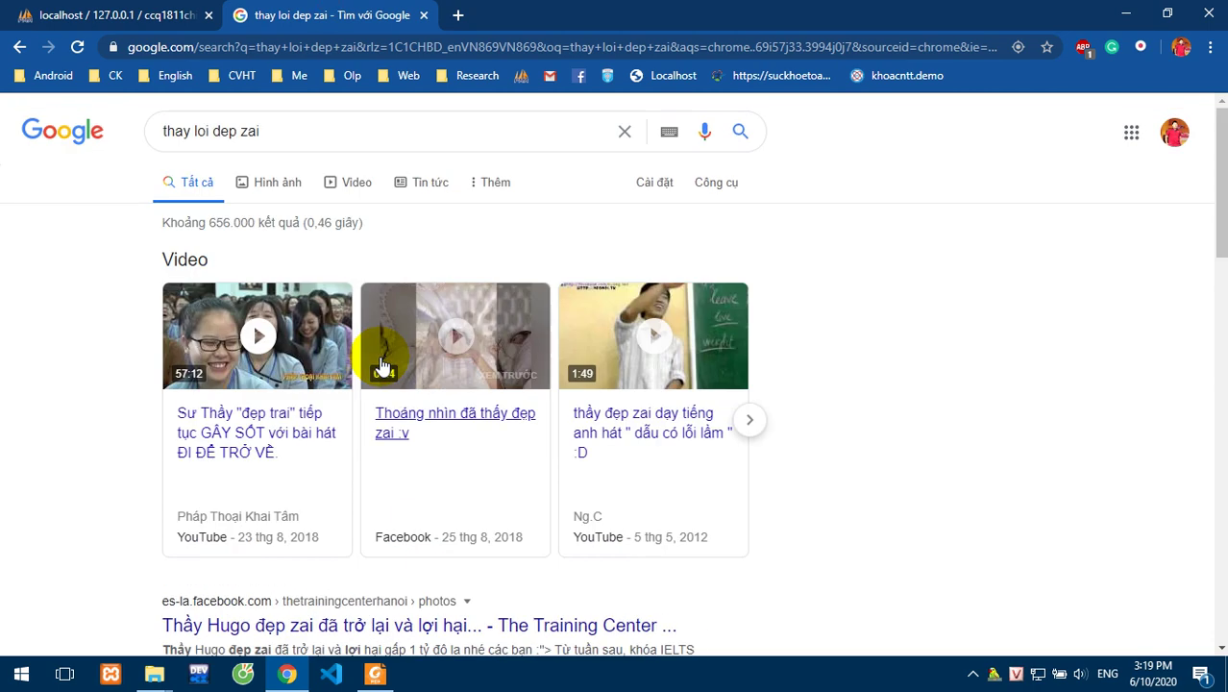
triple_click(260, 132)
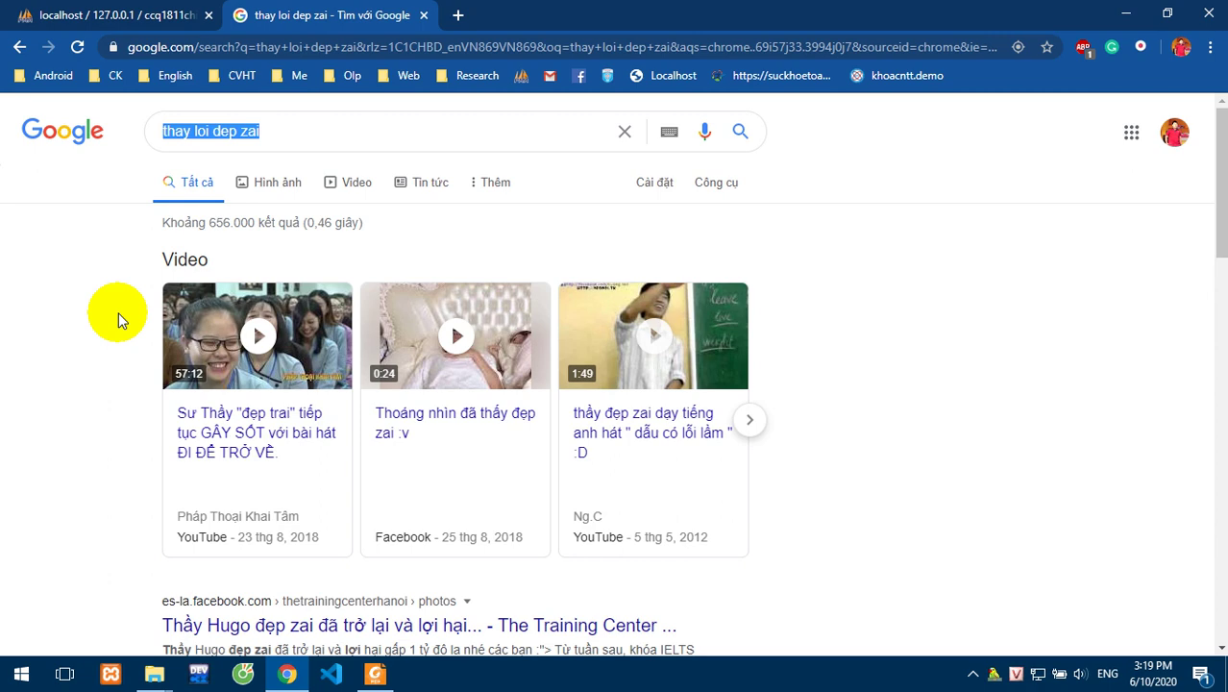
type("quần áo")
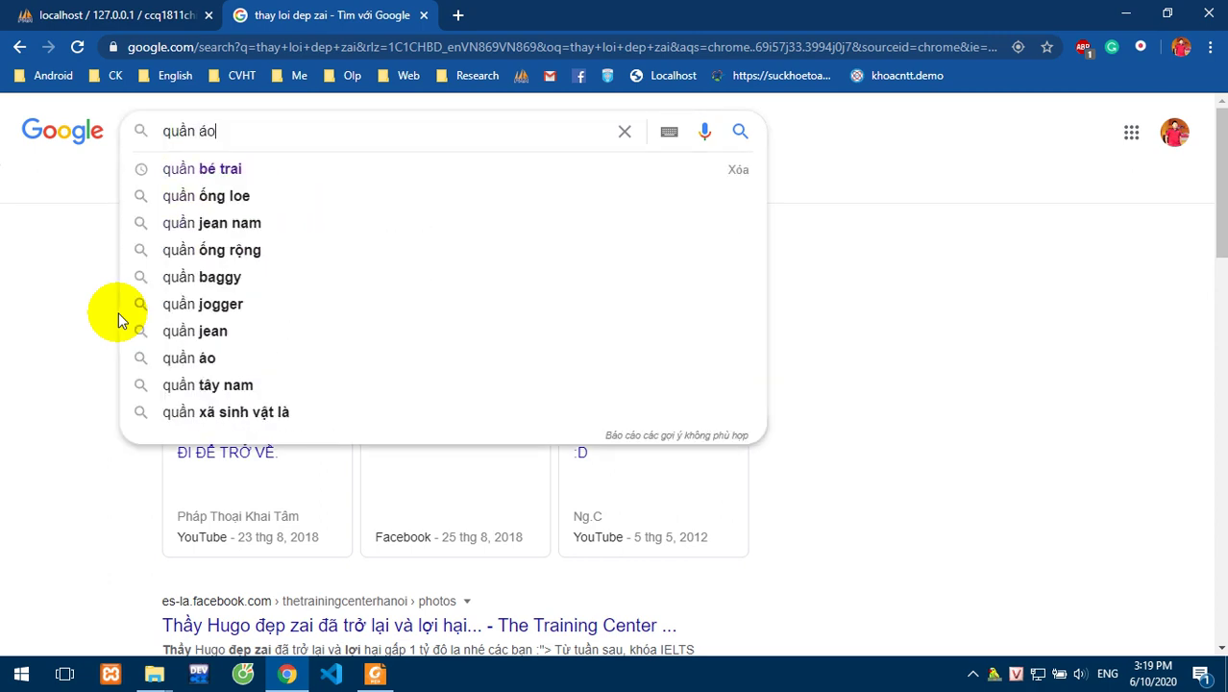
key("Return")
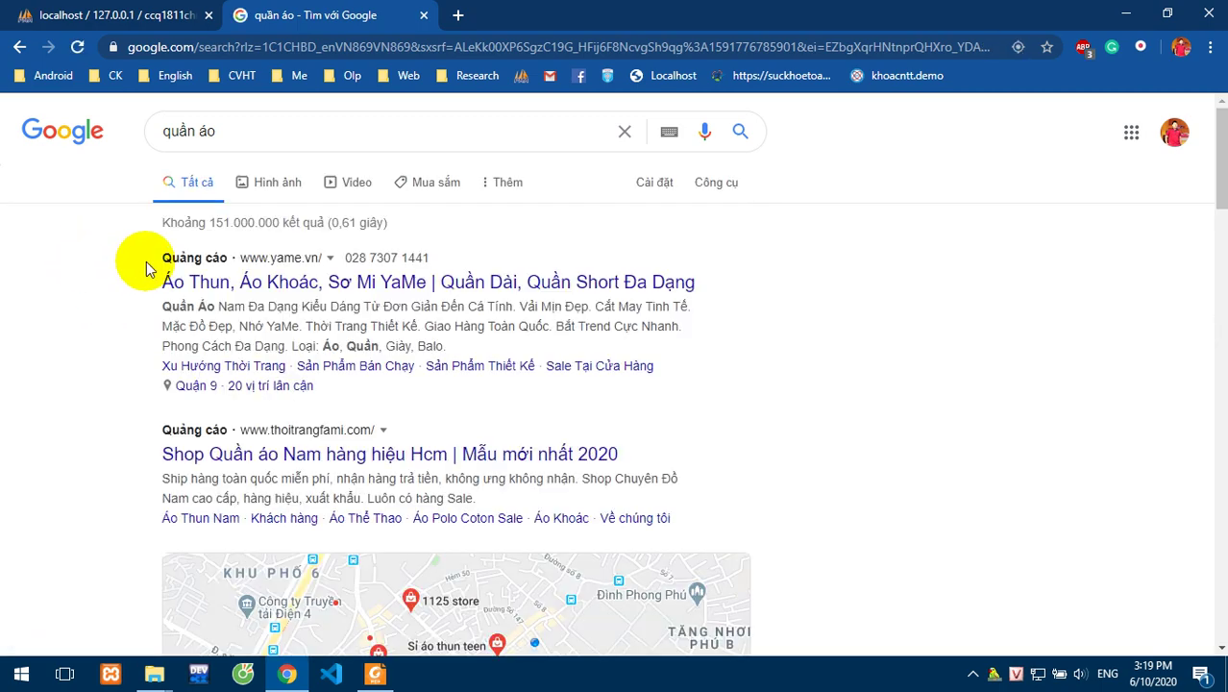
Examine the search results down to the page numbers, highlighting the keyword "quần áo" and the first canifa.com entry with its description.
scroll(313, 288, "down", 9)
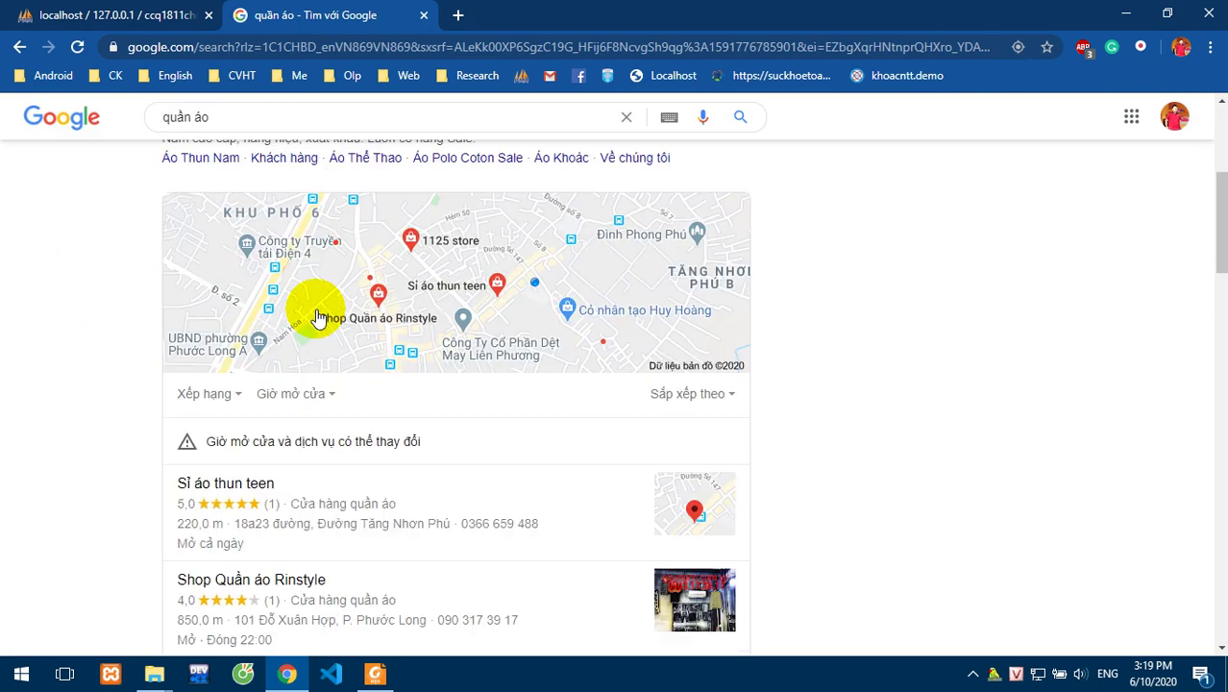
scroll(418, 329, "down", 1)
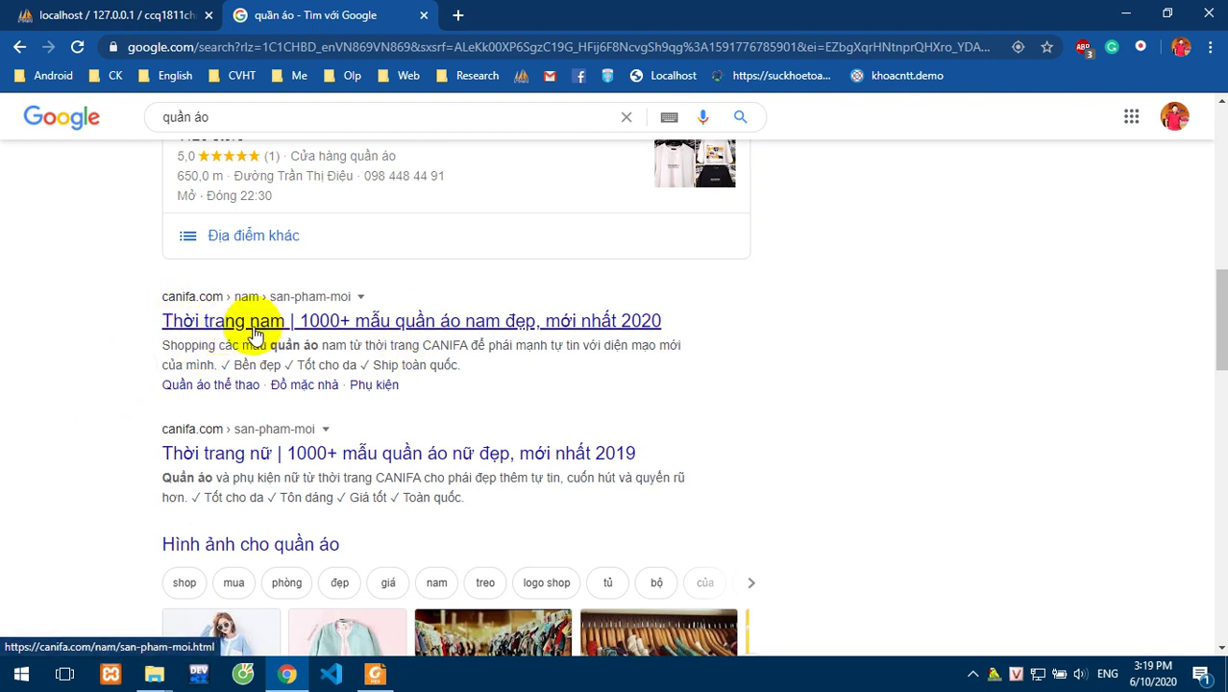
left_click_drag(271, 345, 322, 347)
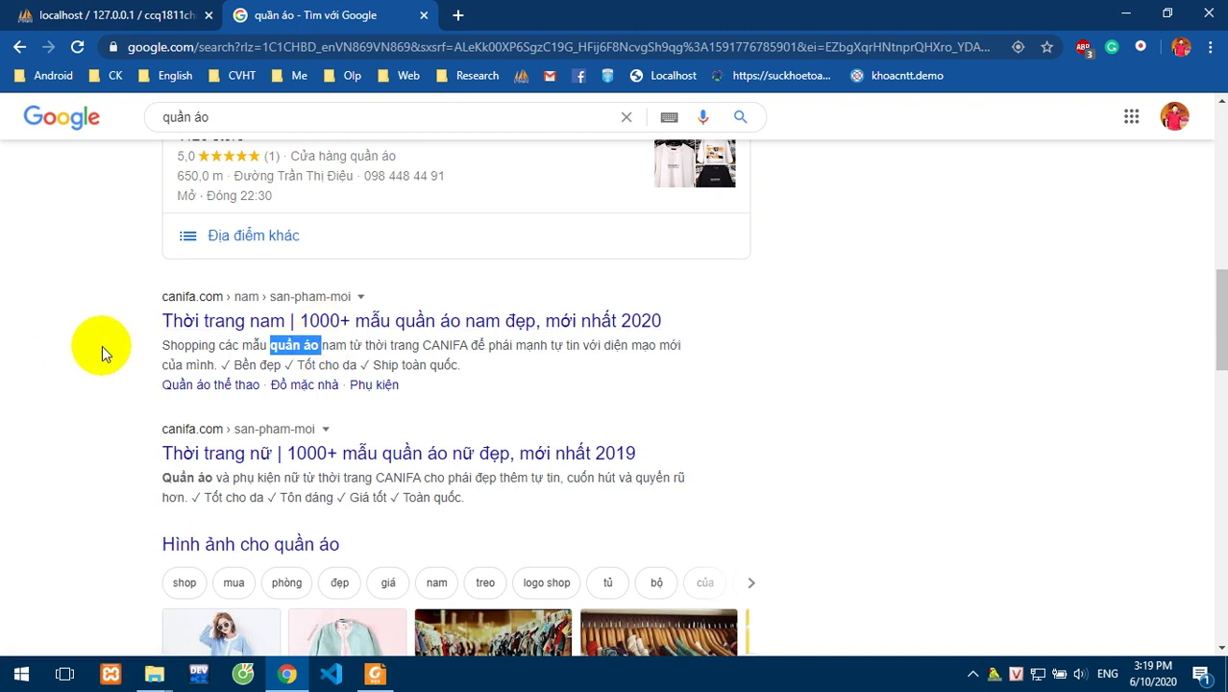
left_click_drag(118, 299, 351, 400)
scroll(206, 407, "up", 3)
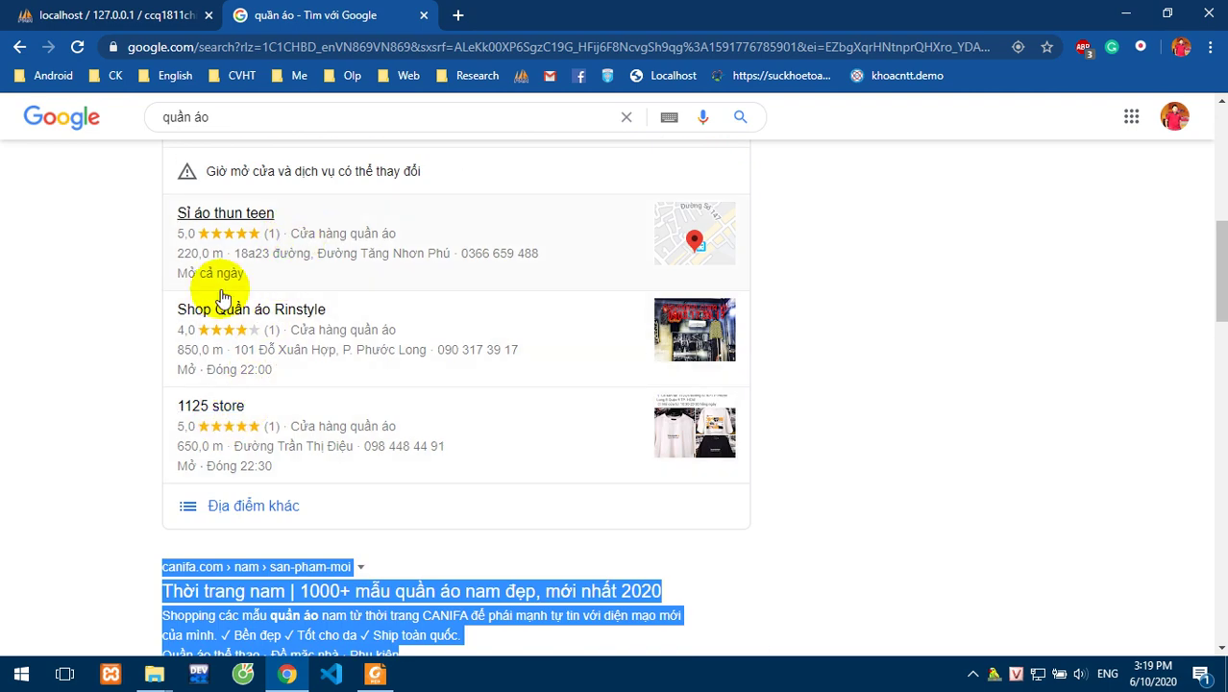
scroll(221, 296, "down", 4)
scroll(181, 370, "down", 3)
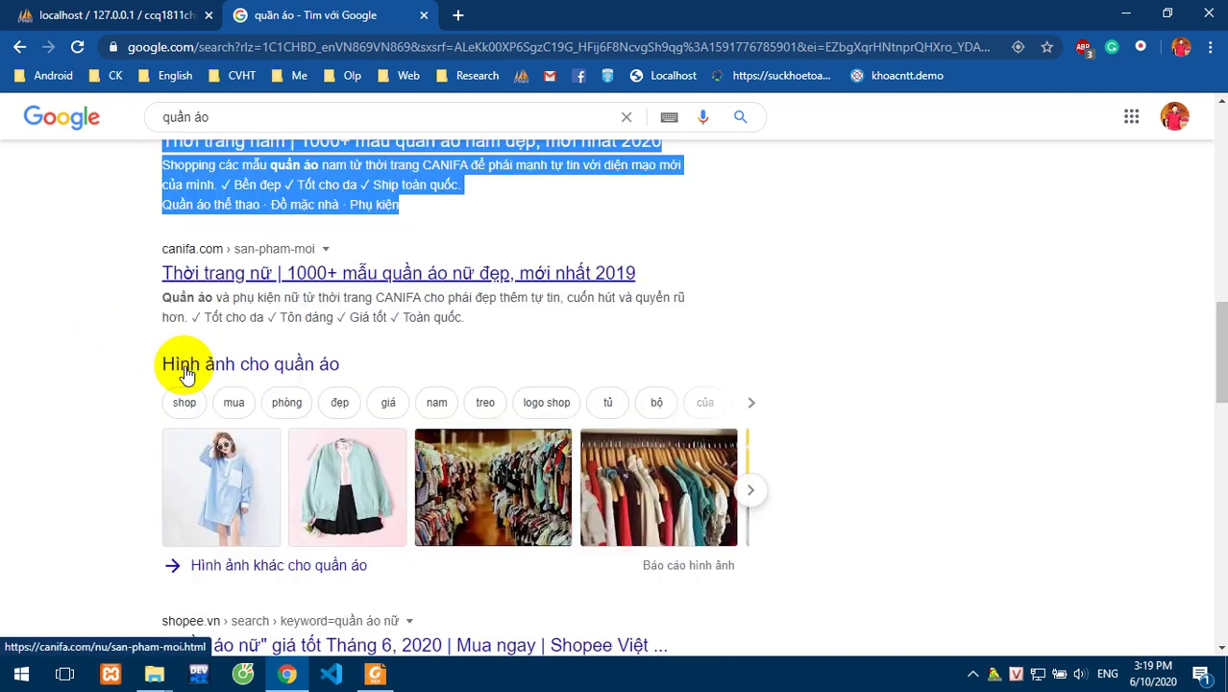
scroll(186, 326, "down", 2)
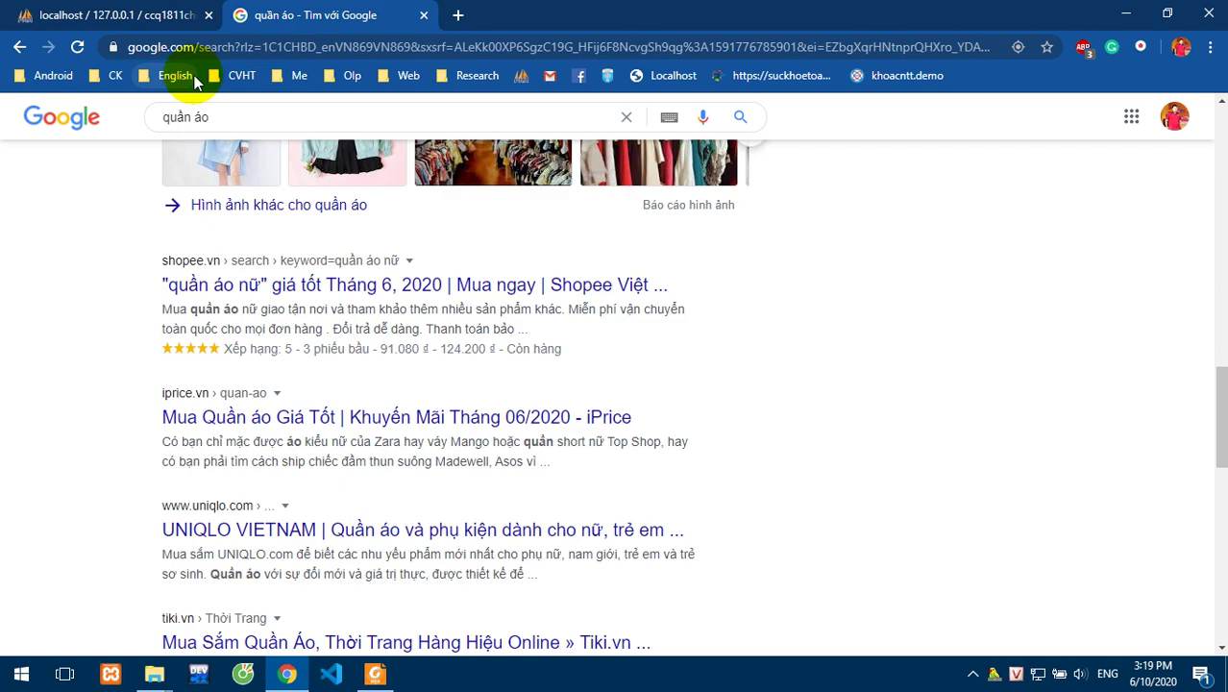
scroll(205, 173, "down", 7)
scroll(308, 396, "down", 3)
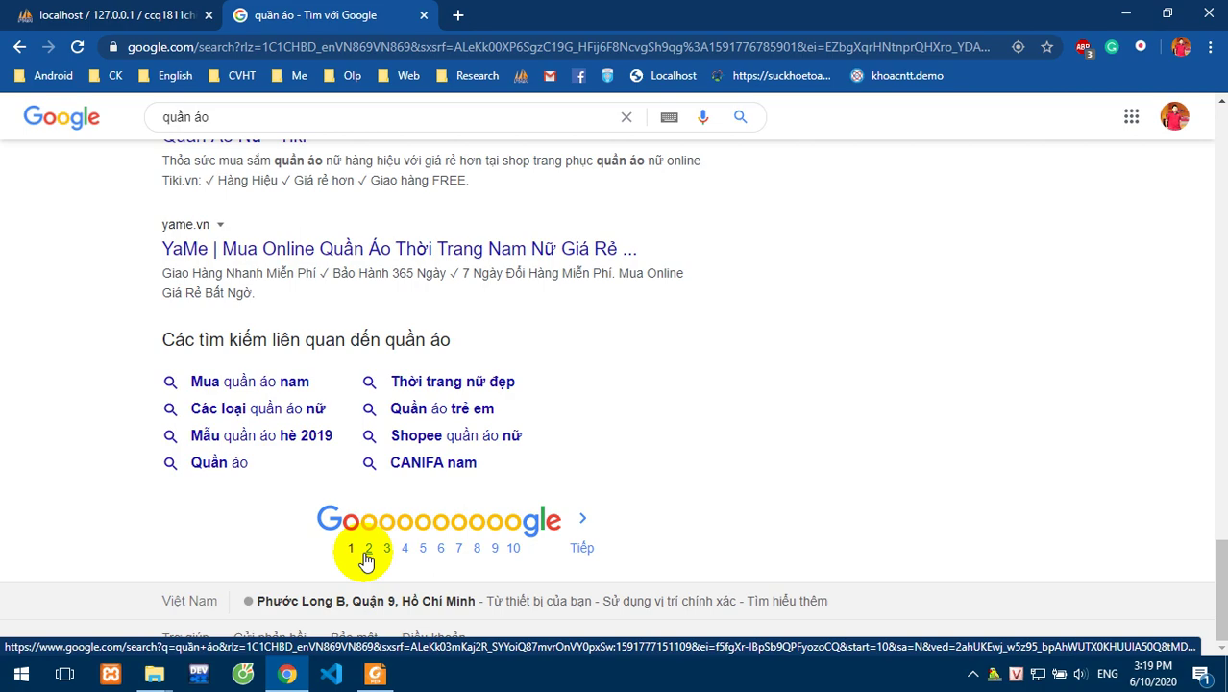
Return to phpMyAdmin and set the metadesc column to VARCHAR with length 255.
scroll(187, 351, "up", 5)
left_click(173, 11)
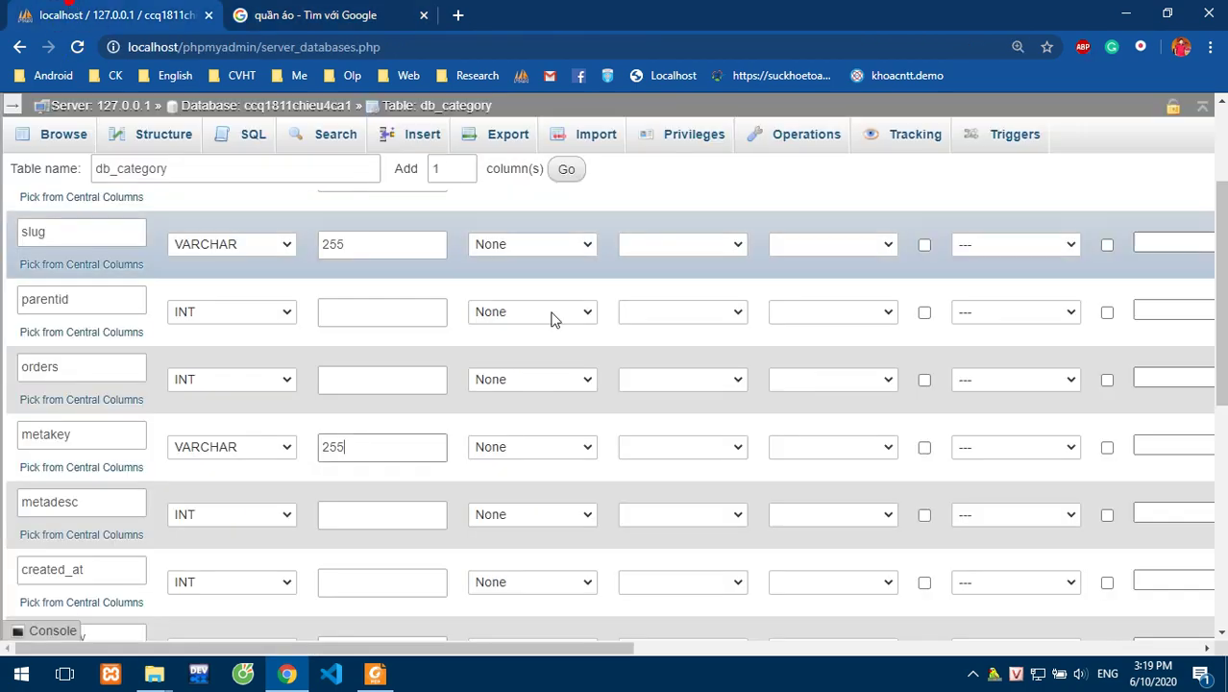
left_click(233, 514)
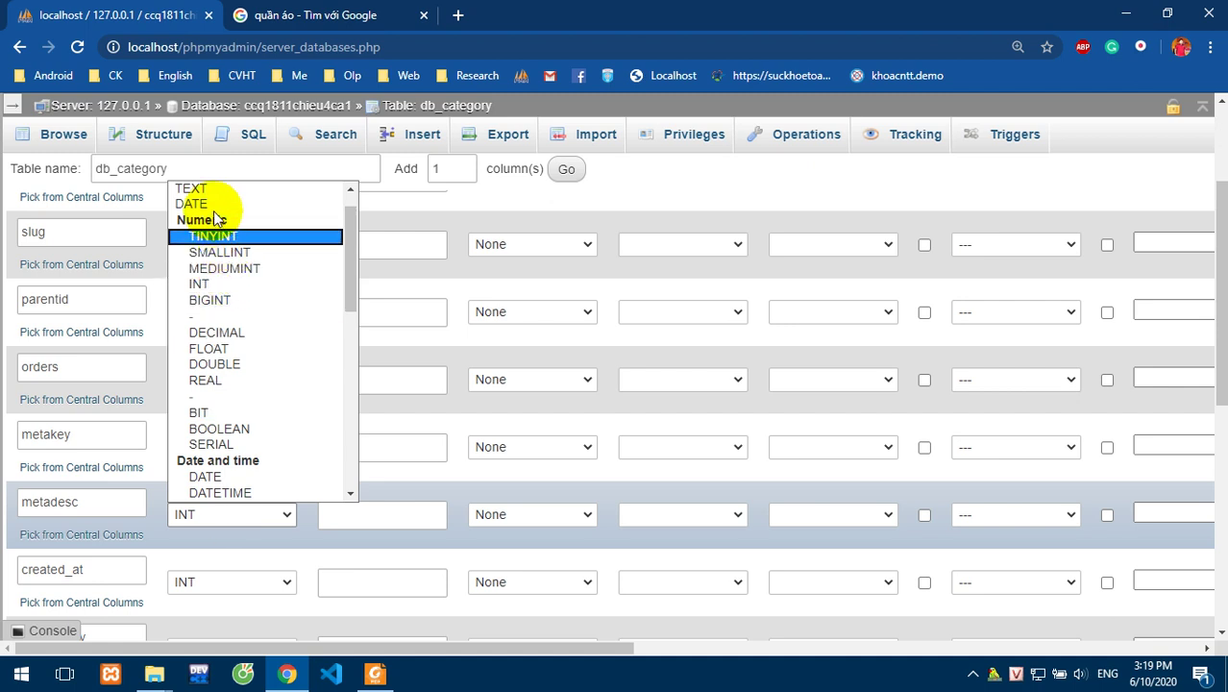
scroll(275, 394, "up", 1)
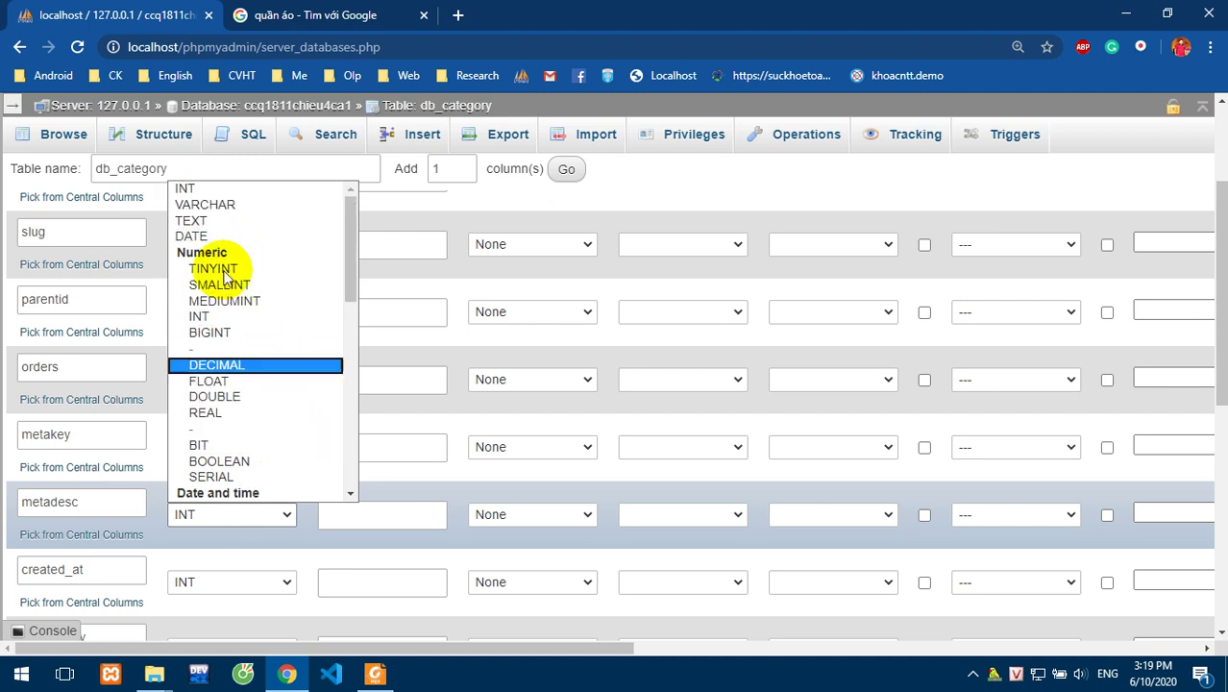
left_click(221, 205)
left_click(373, 516)
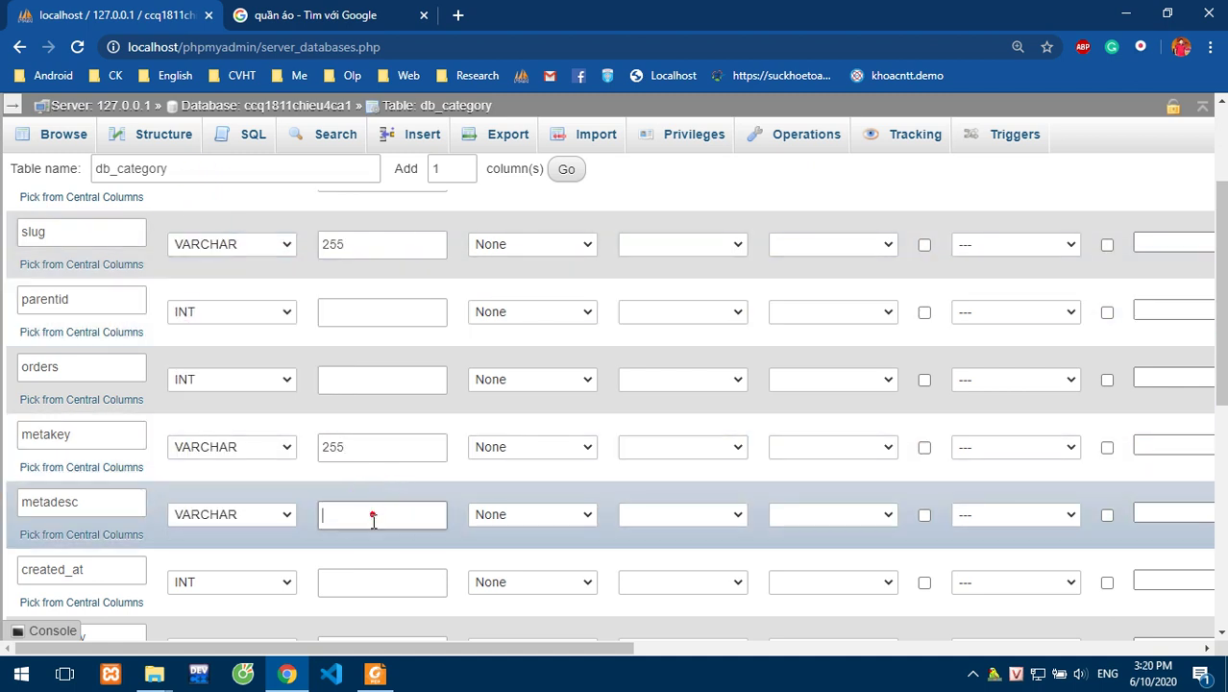
type("255")
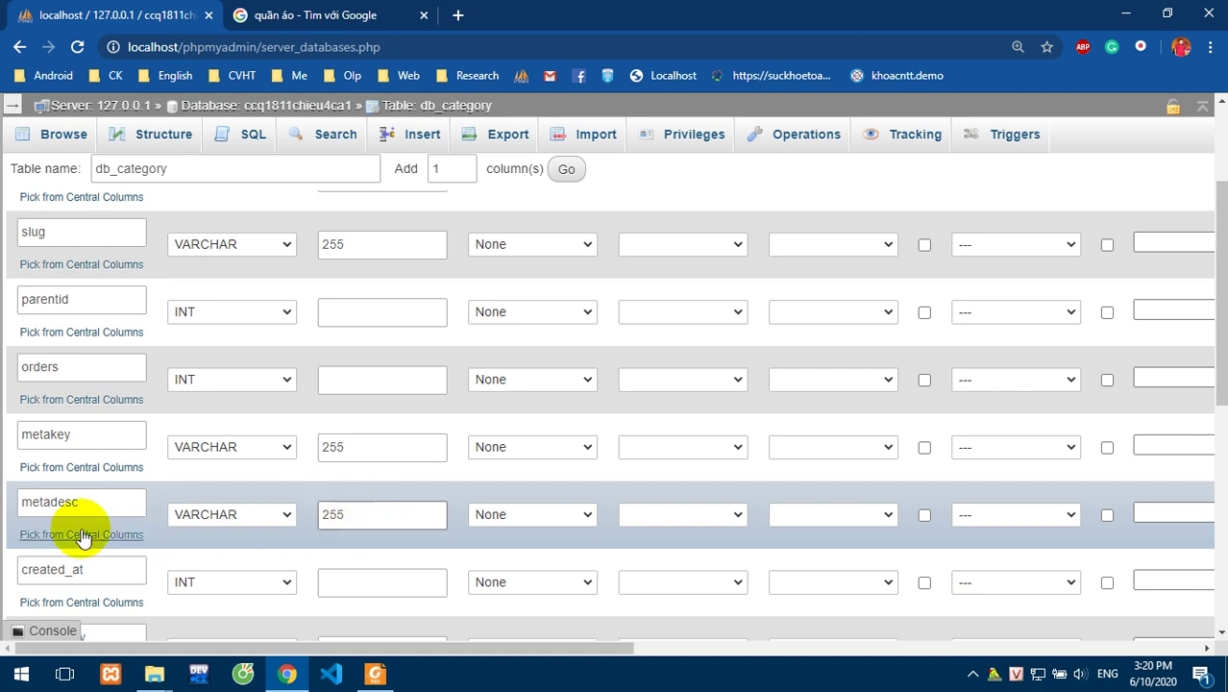
Check the created_at data type in the PDF guide, then set that column's type to TIMESTAMP in phpMyAdmin.
scroll(69, 520, "down", 2)
scroll(81, 500, "down", 1)
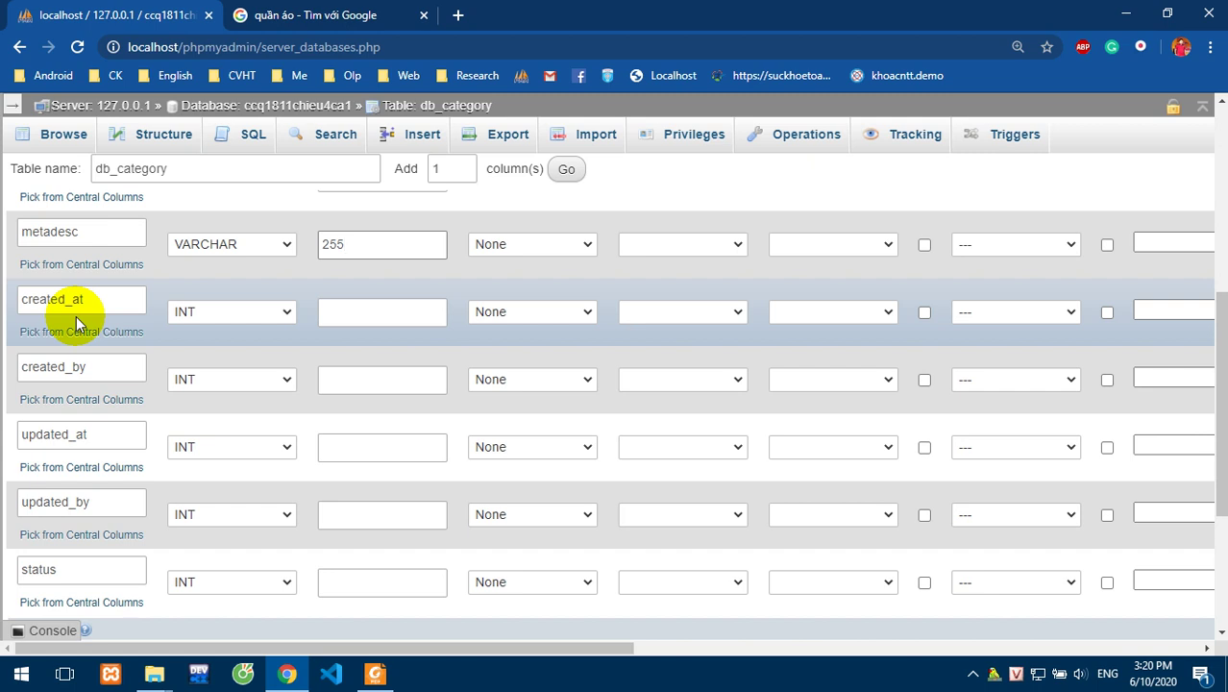
left_click(375, 673)
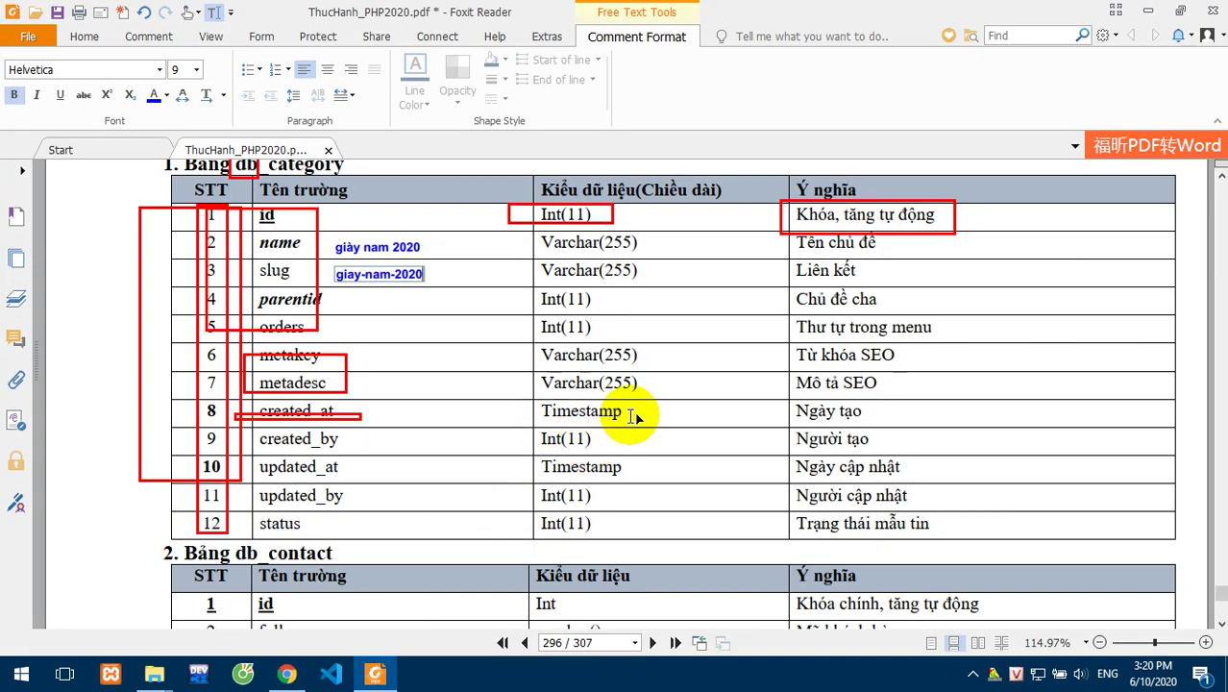
left_click(375, 674)
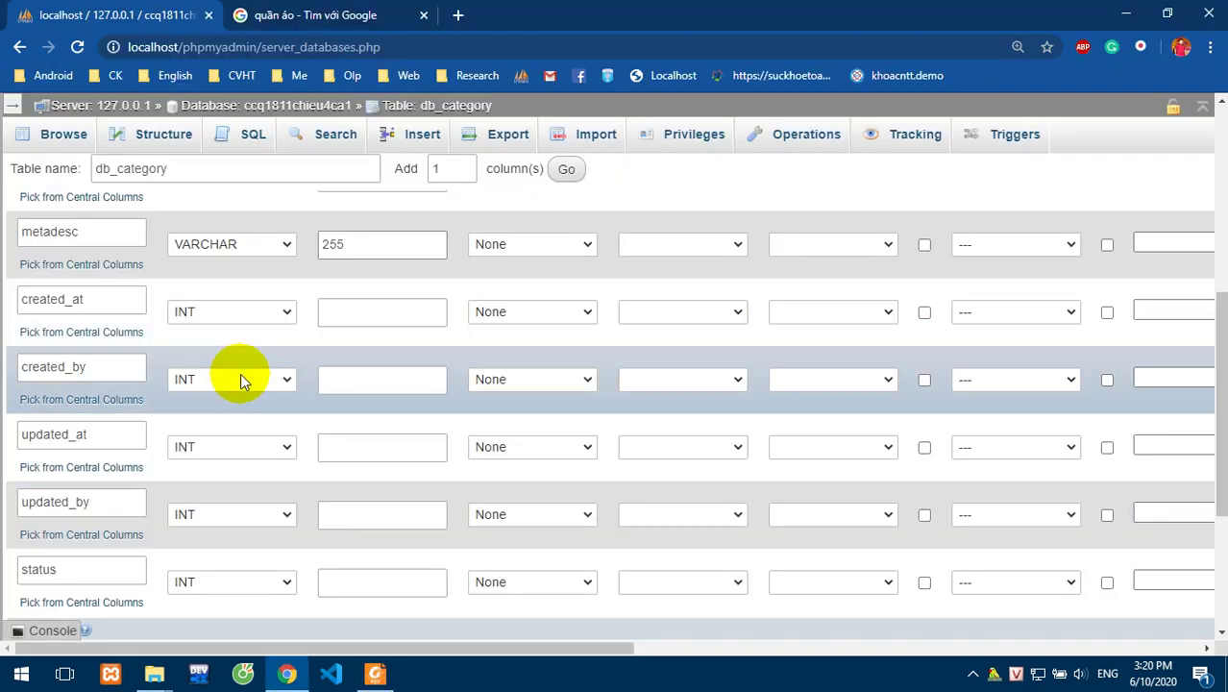
left_click(227, 309)
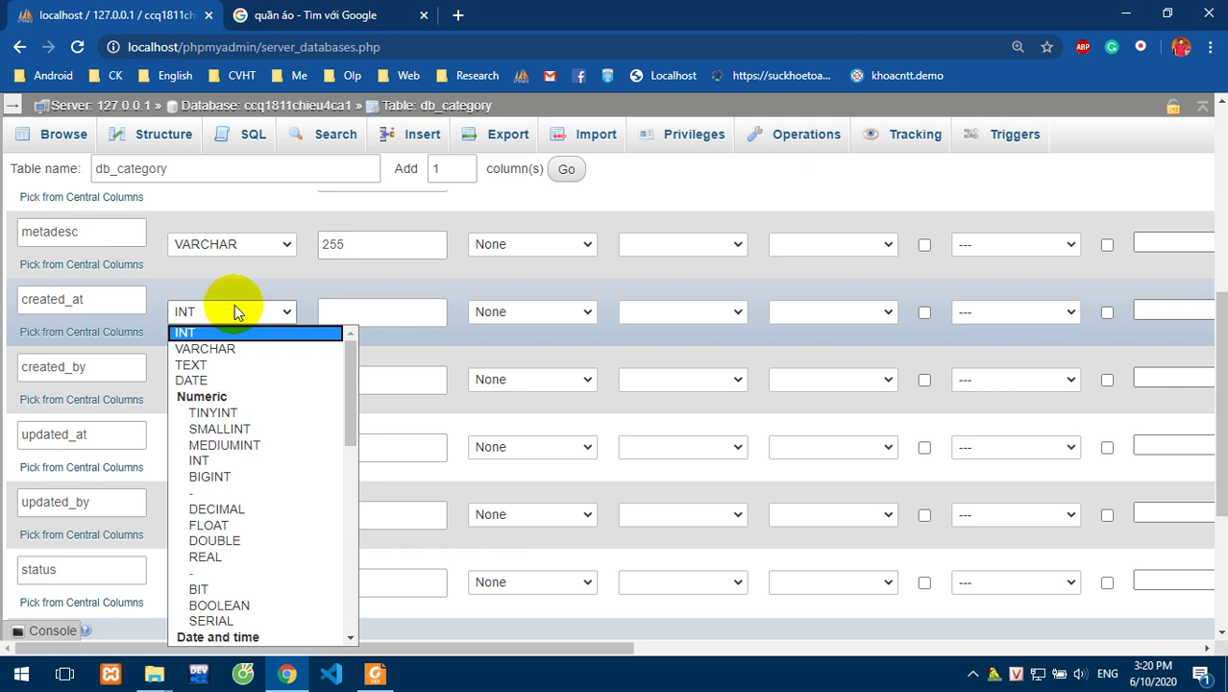
left_click(352, 637)
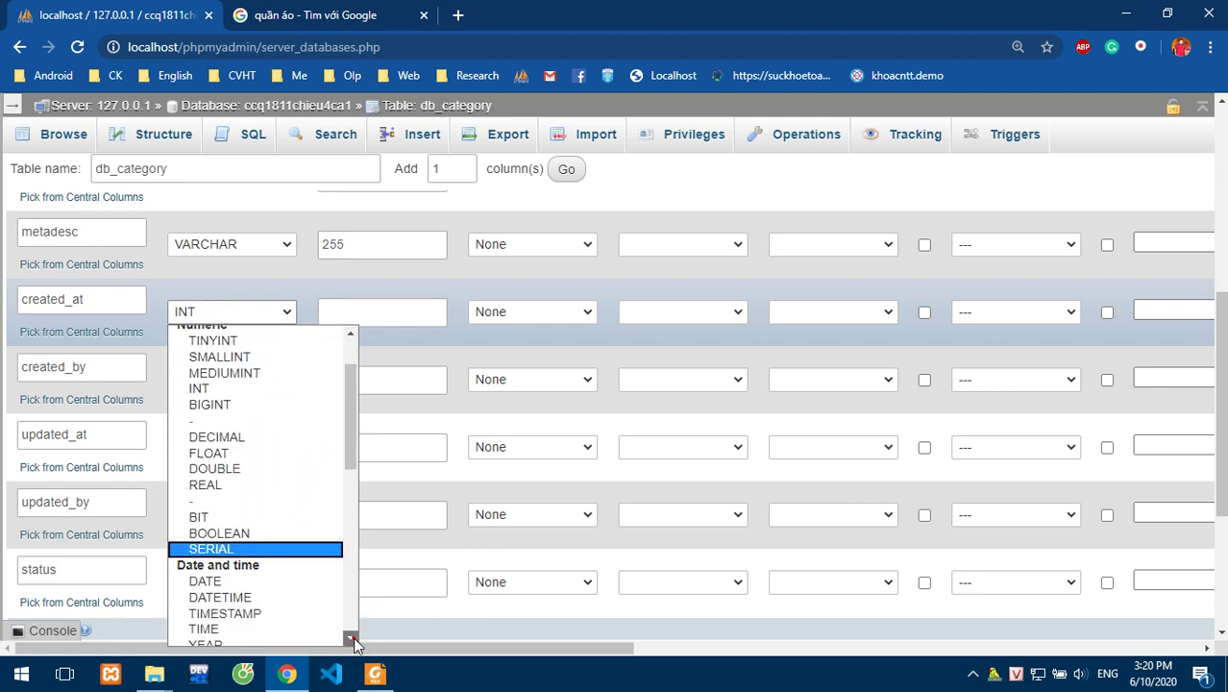
left_click(273, 615)
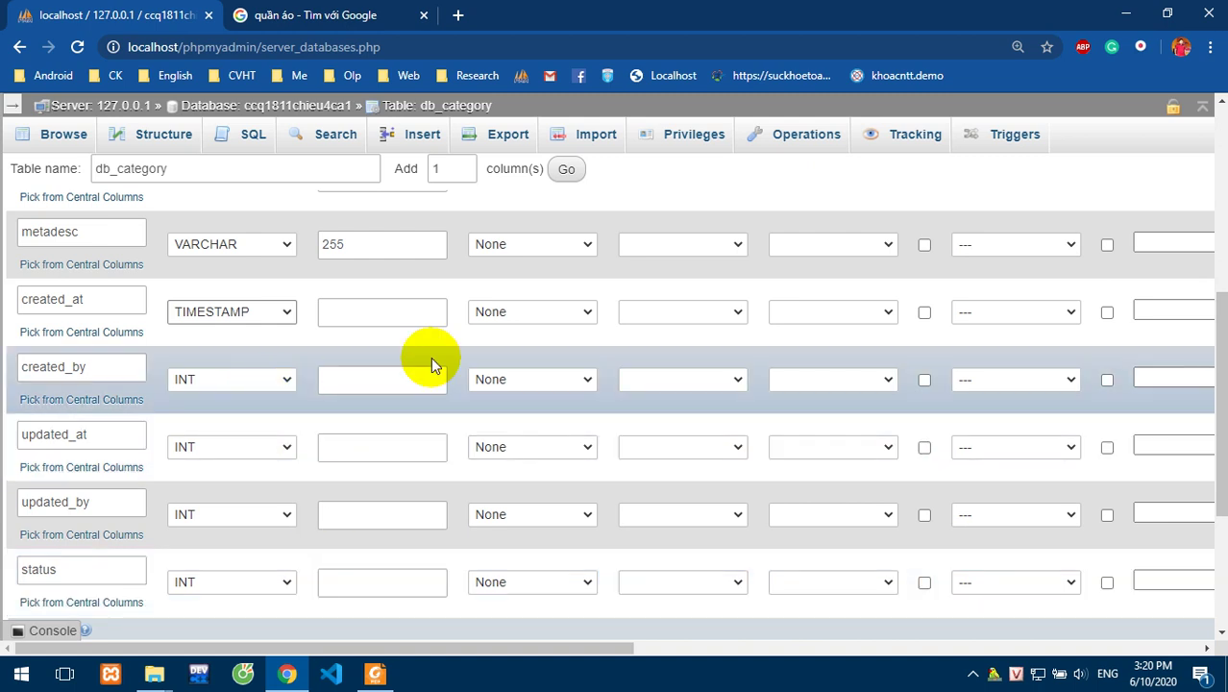
Set the created_at column's default to CURRENT_TIMESTAMP.
left_click(562, 316)
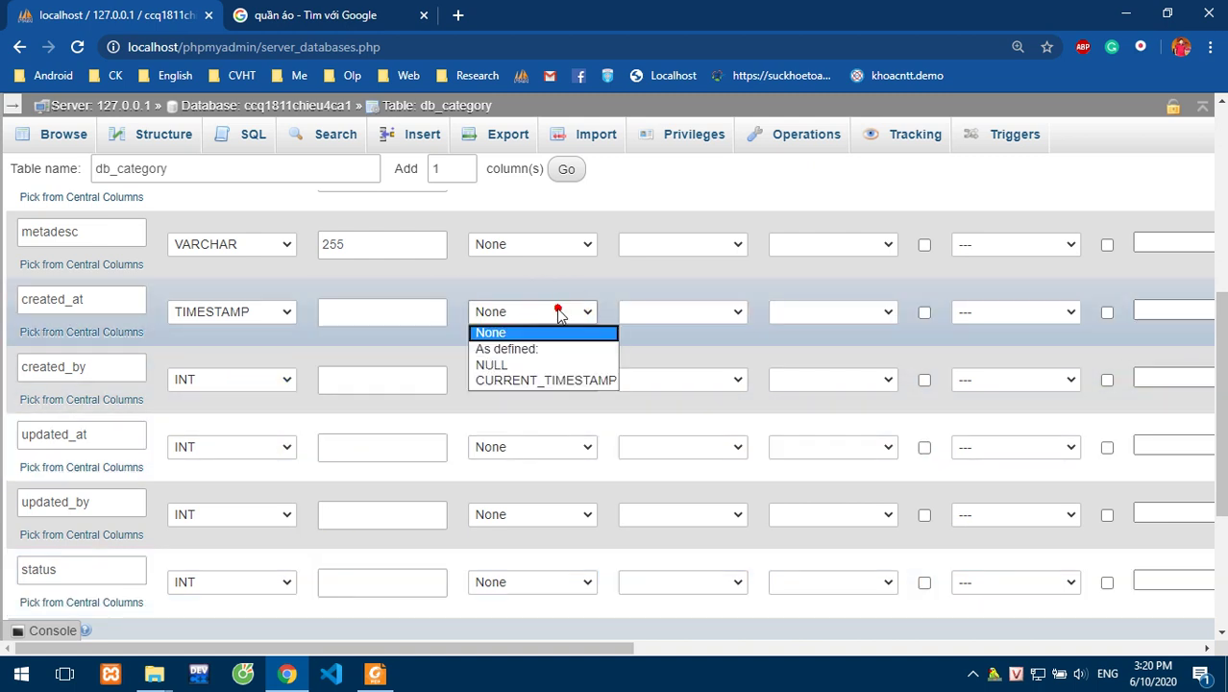
left_click(539, 383)
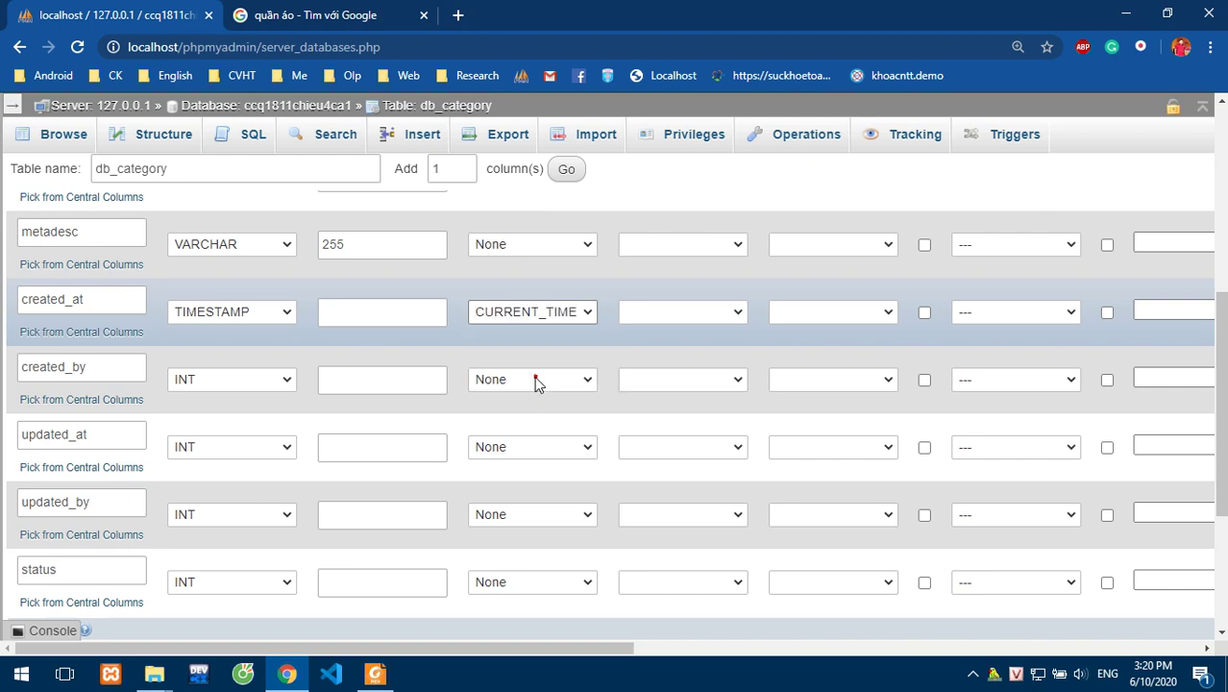
left_click(535, 322)
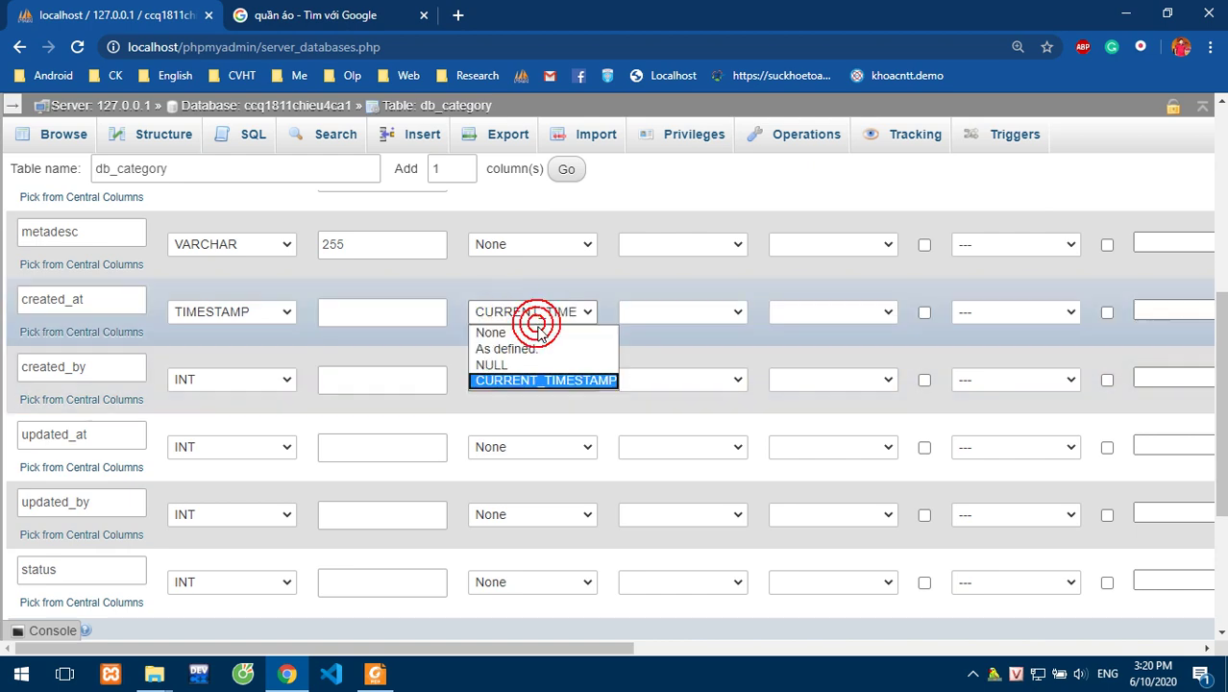
left_click(541, 382)
scroll(540, 382, "up", 5)
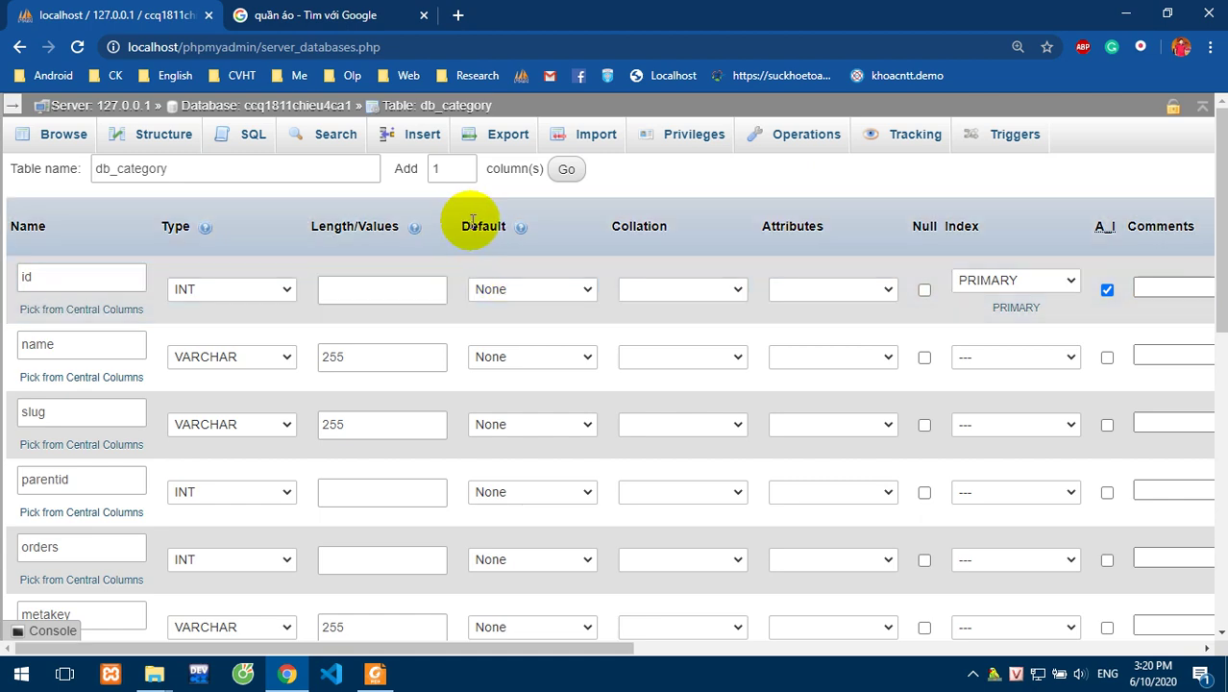
scroll(498, 261, "down", 5)
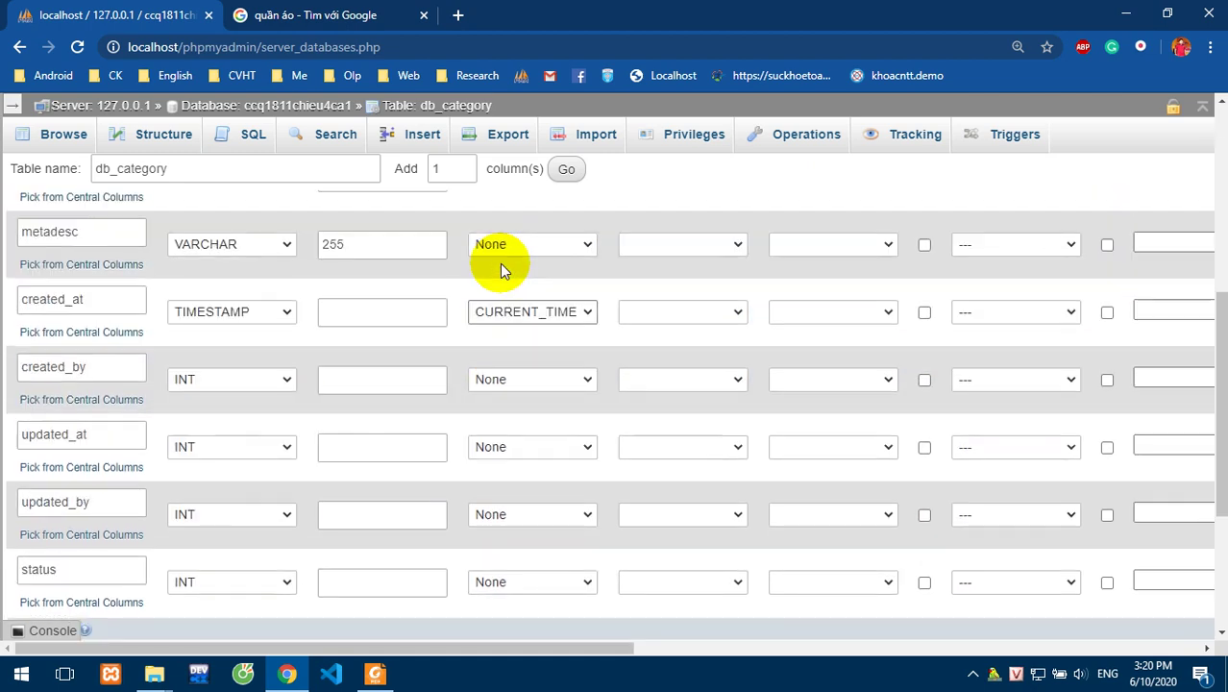
Set the updated_at column to TIMESTAMP with CURRENT_TIMESTAMP as its default.
left_click(274, 370)
scroll(255, 300, "down", 1)
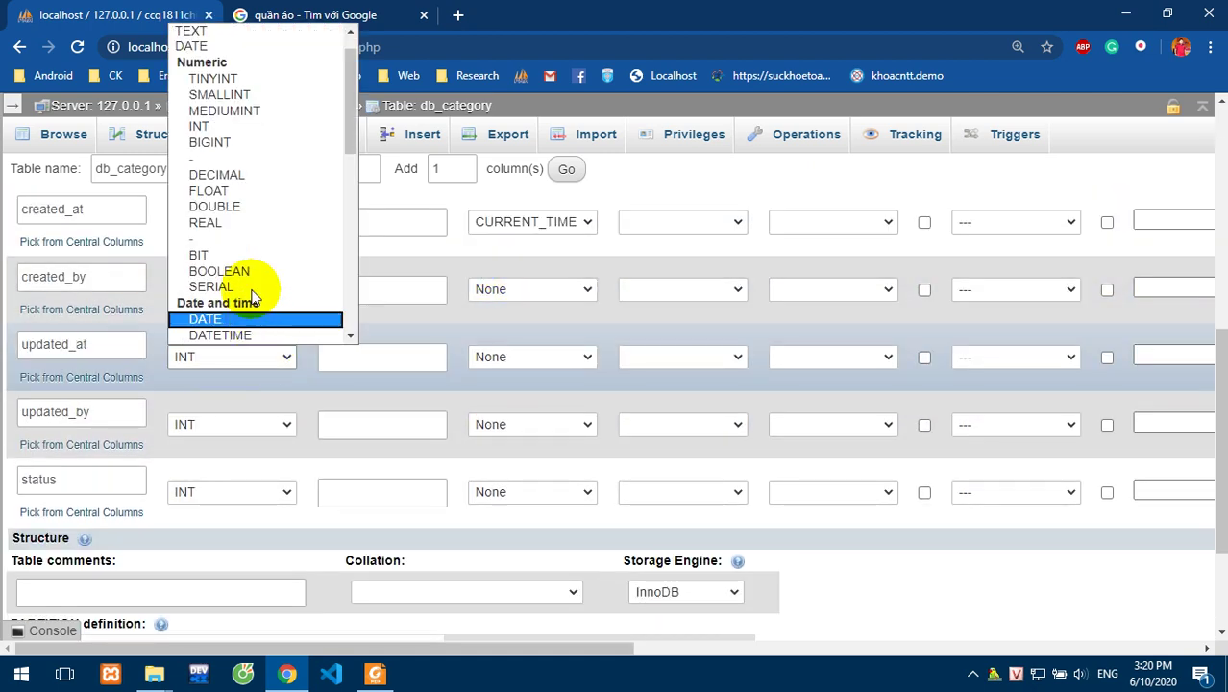
scroll(346, 336, "down", 1)
left_click(308, 326)
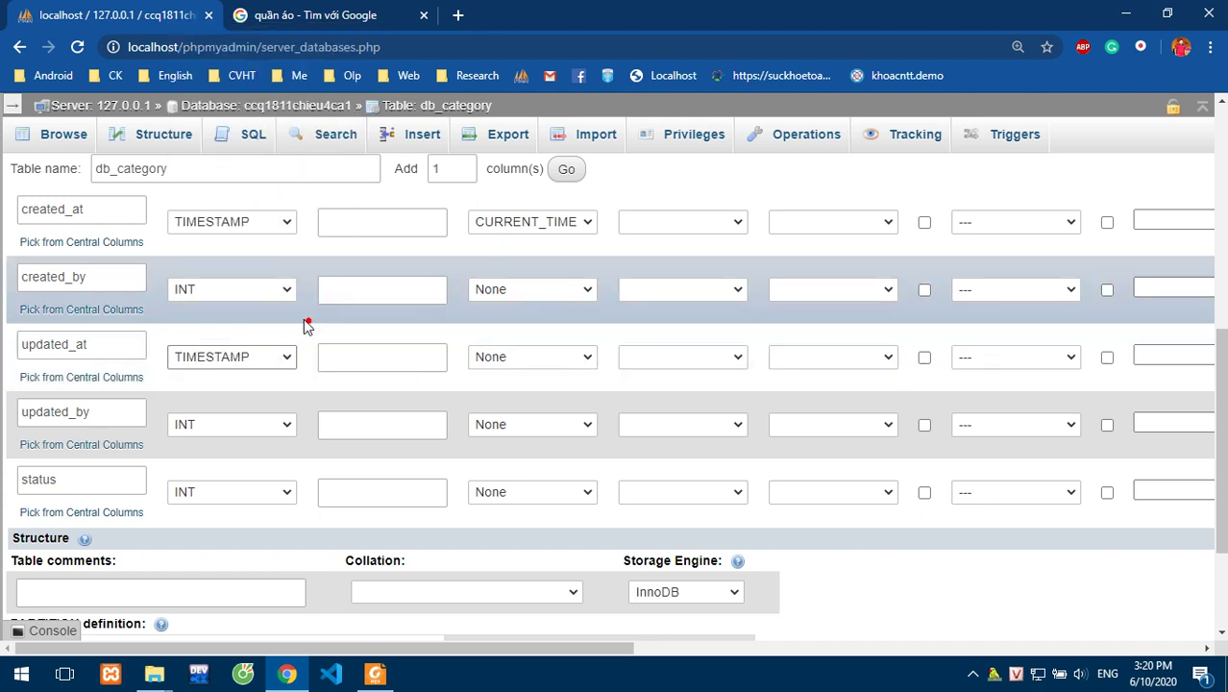
left_click(580, 357)
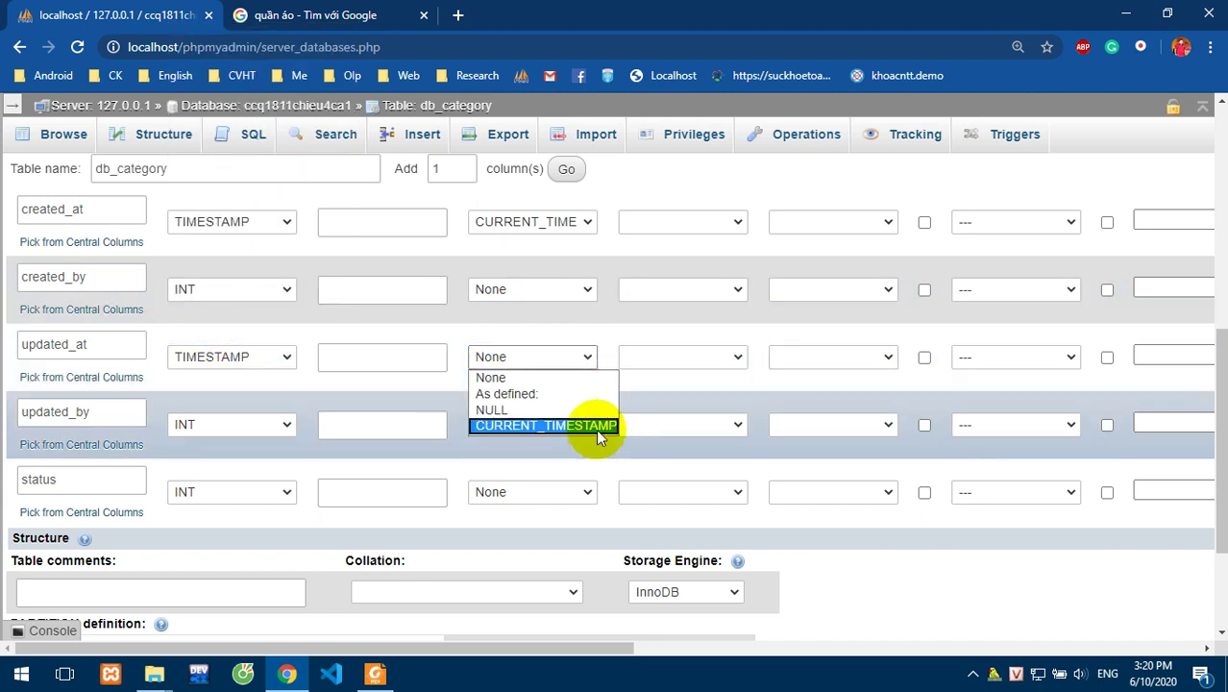
left_click(597, 425)
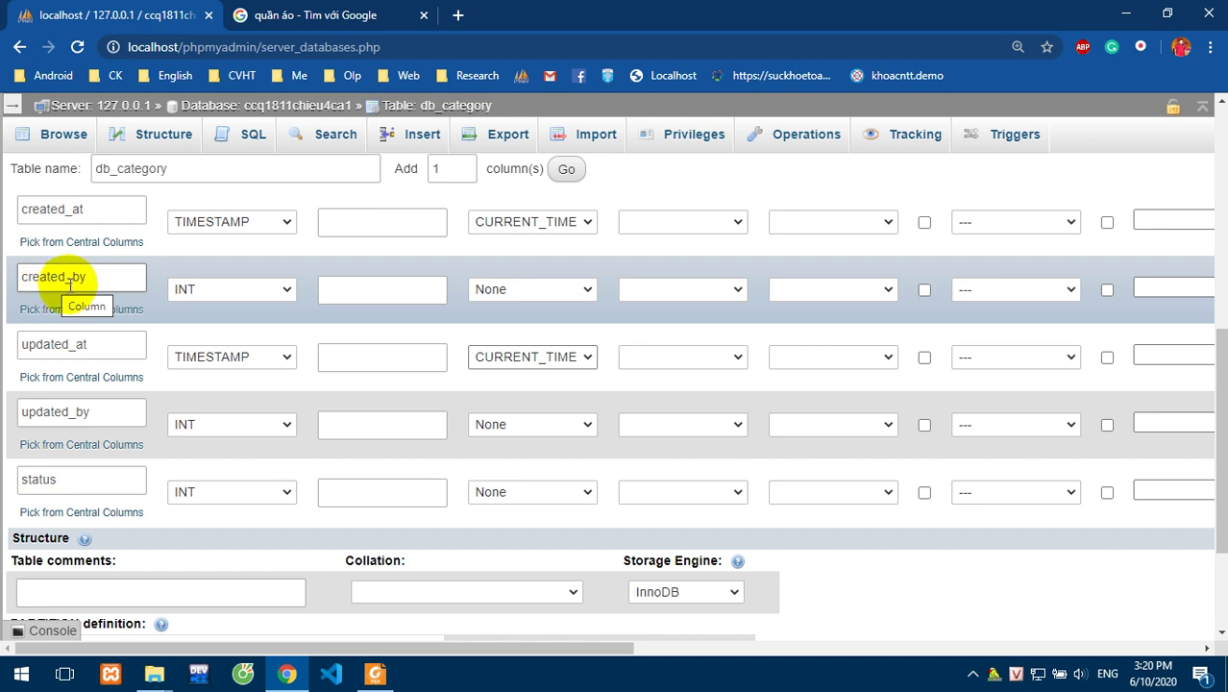
Set the status column's type to TINYINT.
left_click_drag(85, 281, 23, 261)
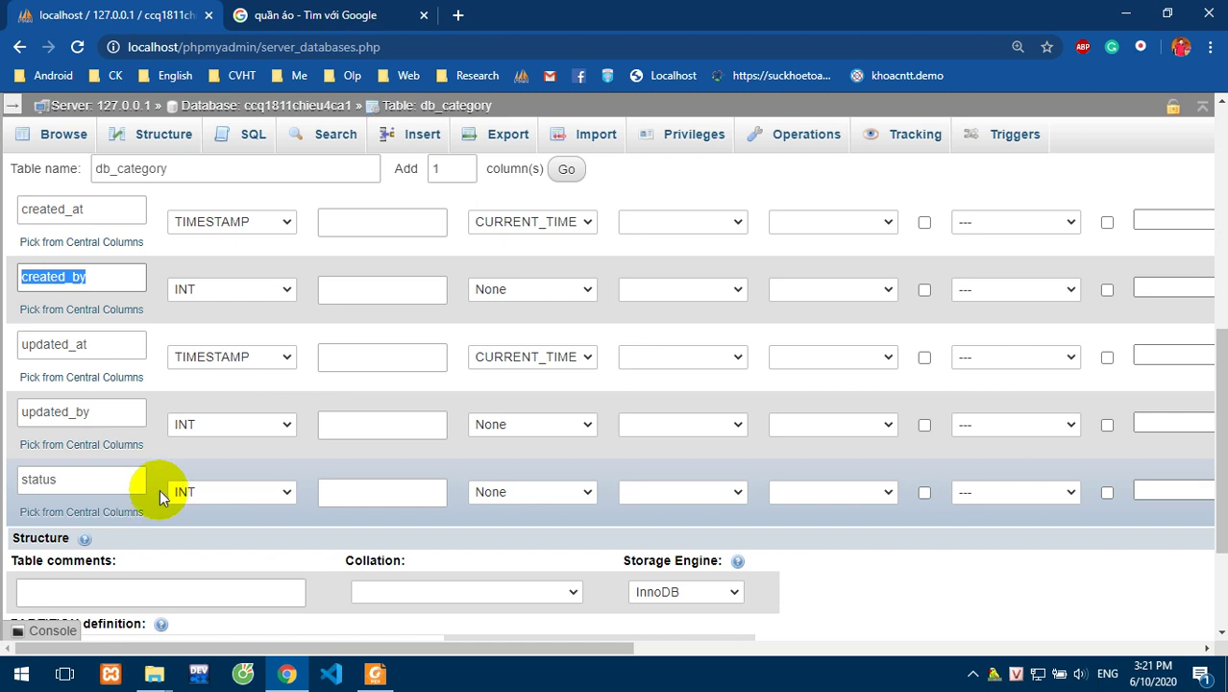
left_click(224, 494)
scroll(229, 482, "down", 1)
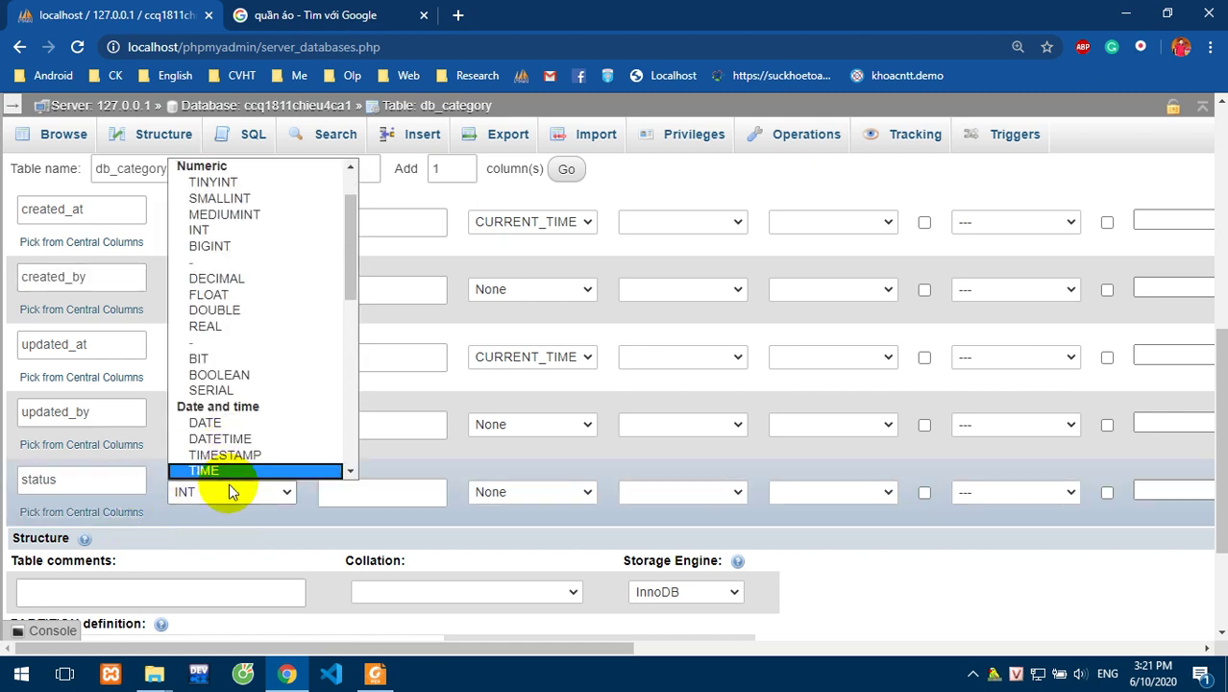
left_click(248, 184)
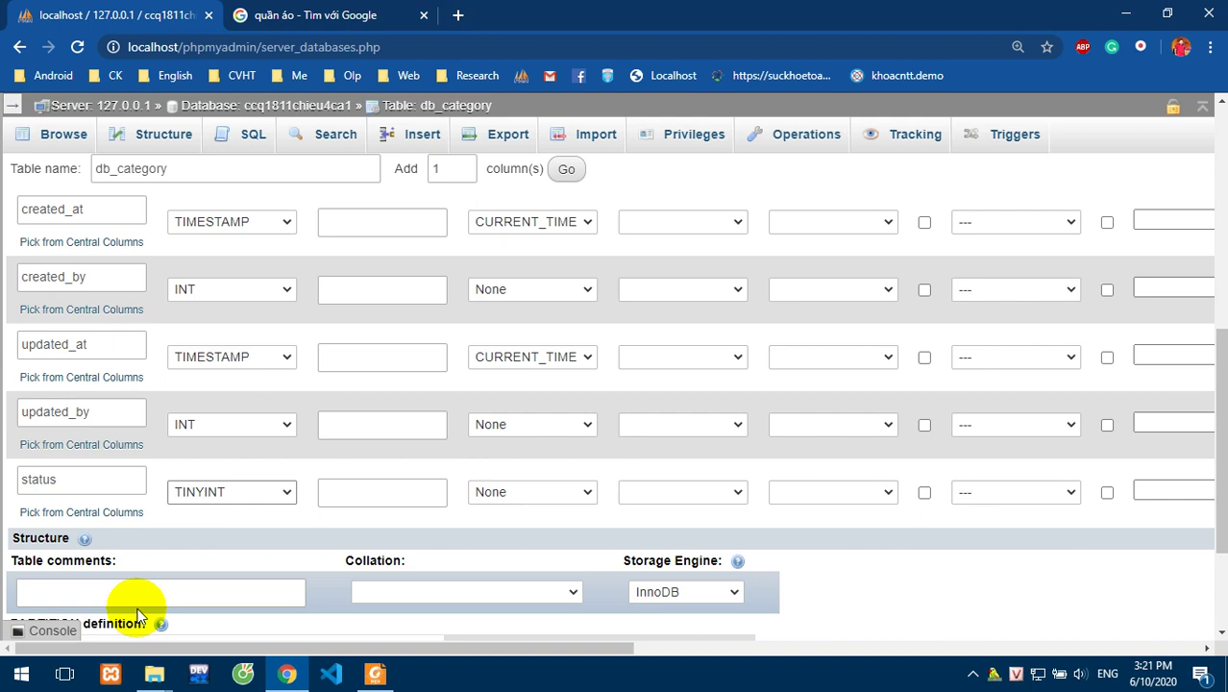
Give the parentid column a user-defined default value of 0.
scroll(432, 419, "up", 3)
scroll(444, 402, "up", 3)
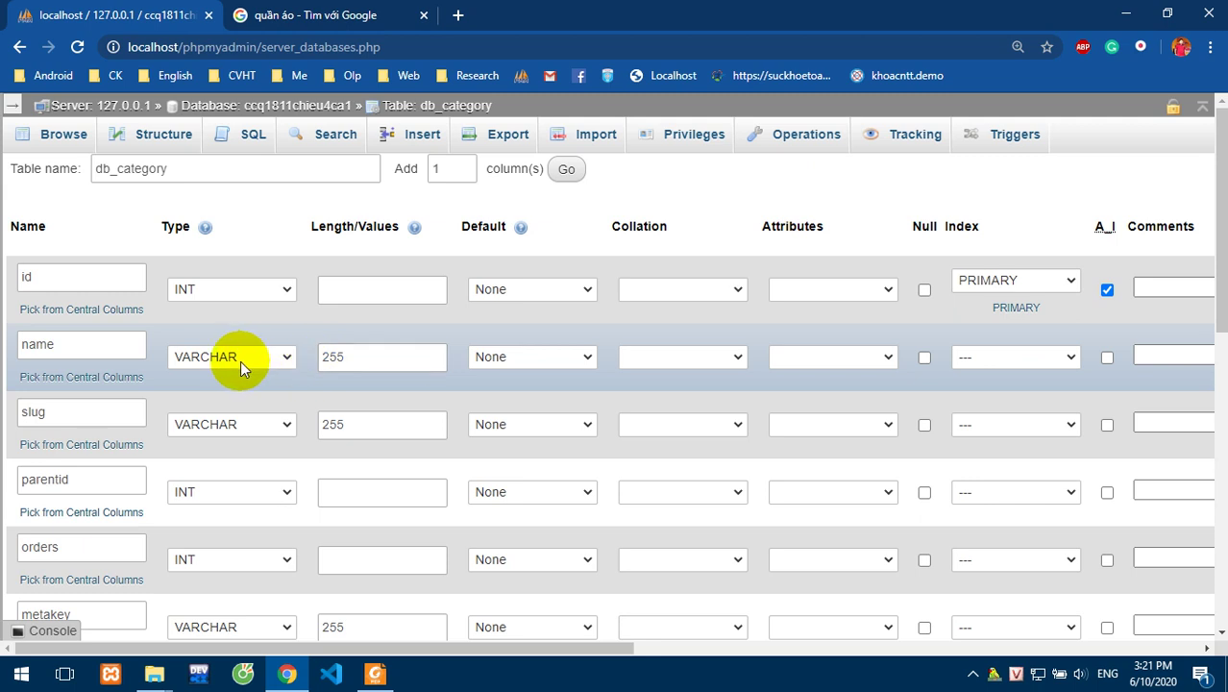
left_click(341, 428)
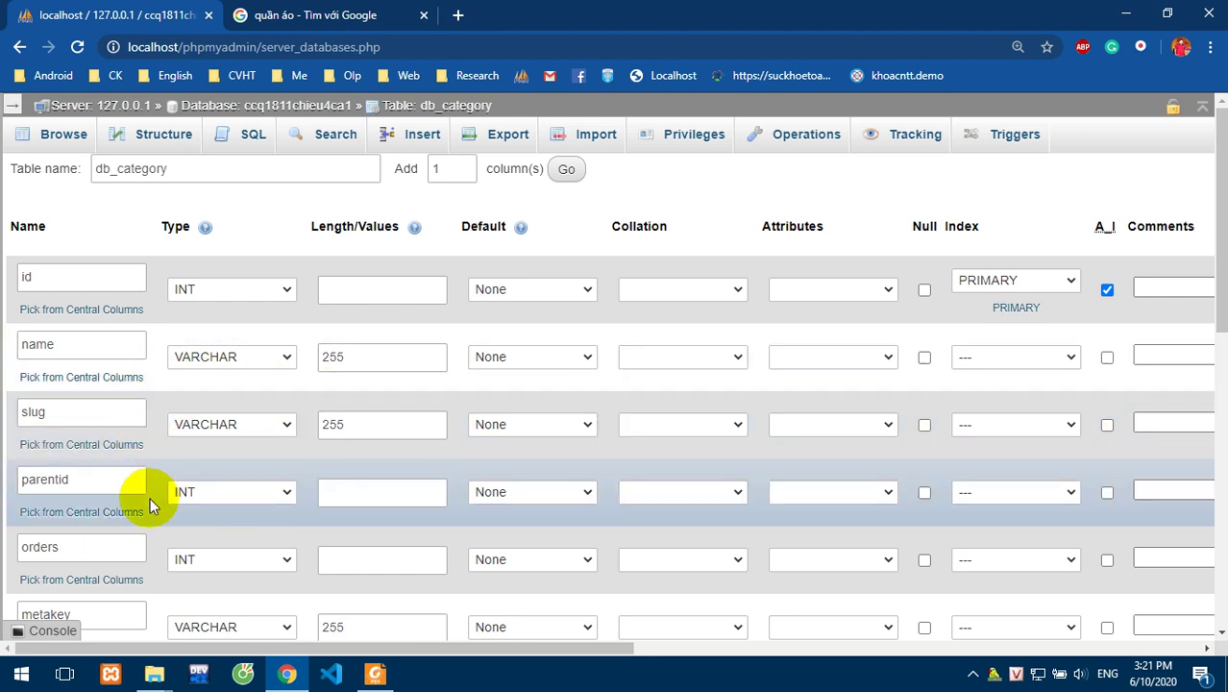
scroll(48, 498, "down", 2)
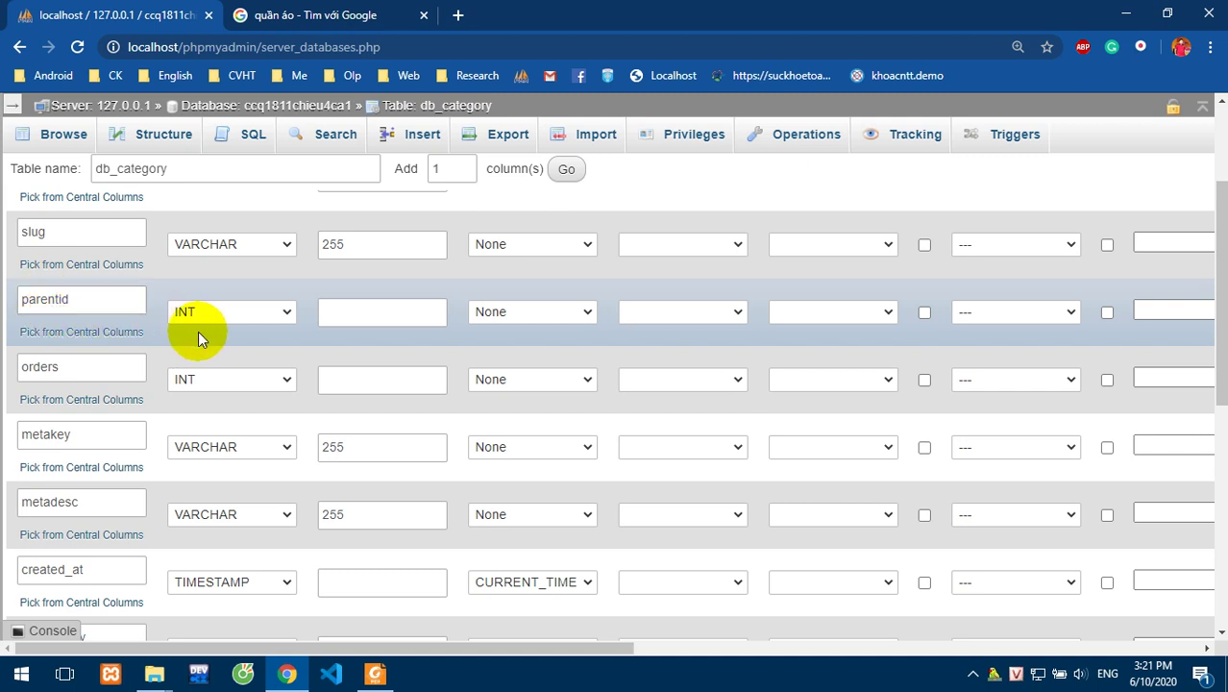
left_click(521, 317)
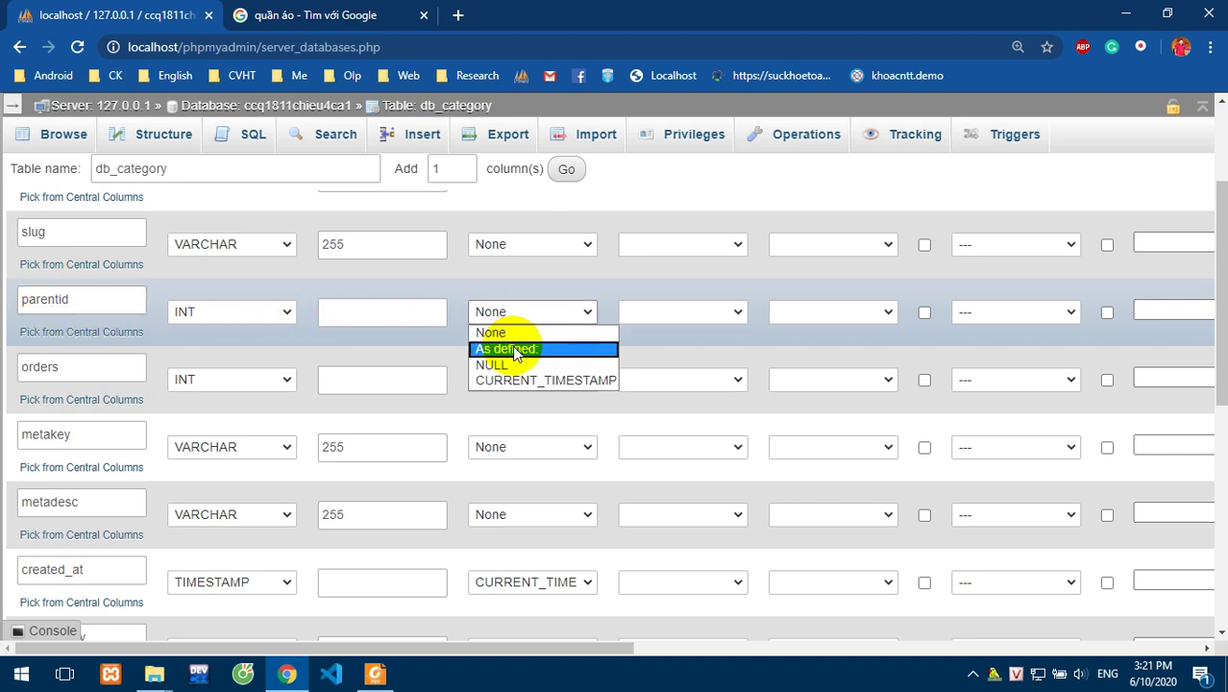
left_click(510, 349)
type("0")
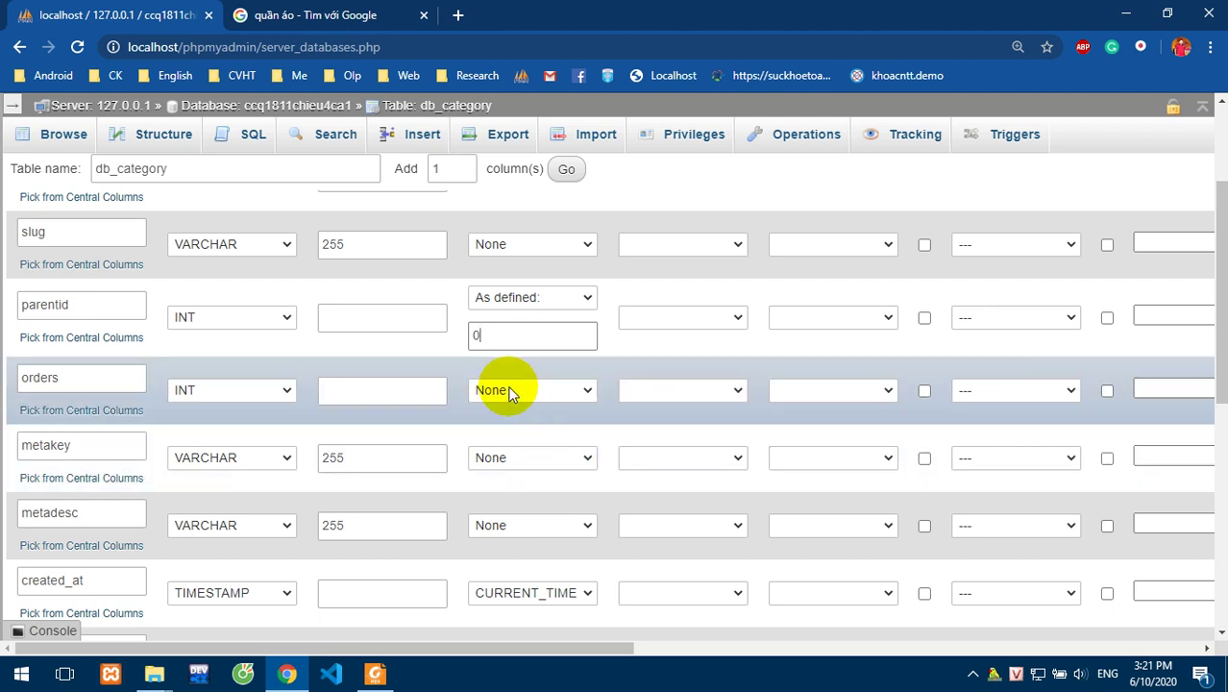
Give the orders column a user-defined default value of 1.
left_click(510, 390)
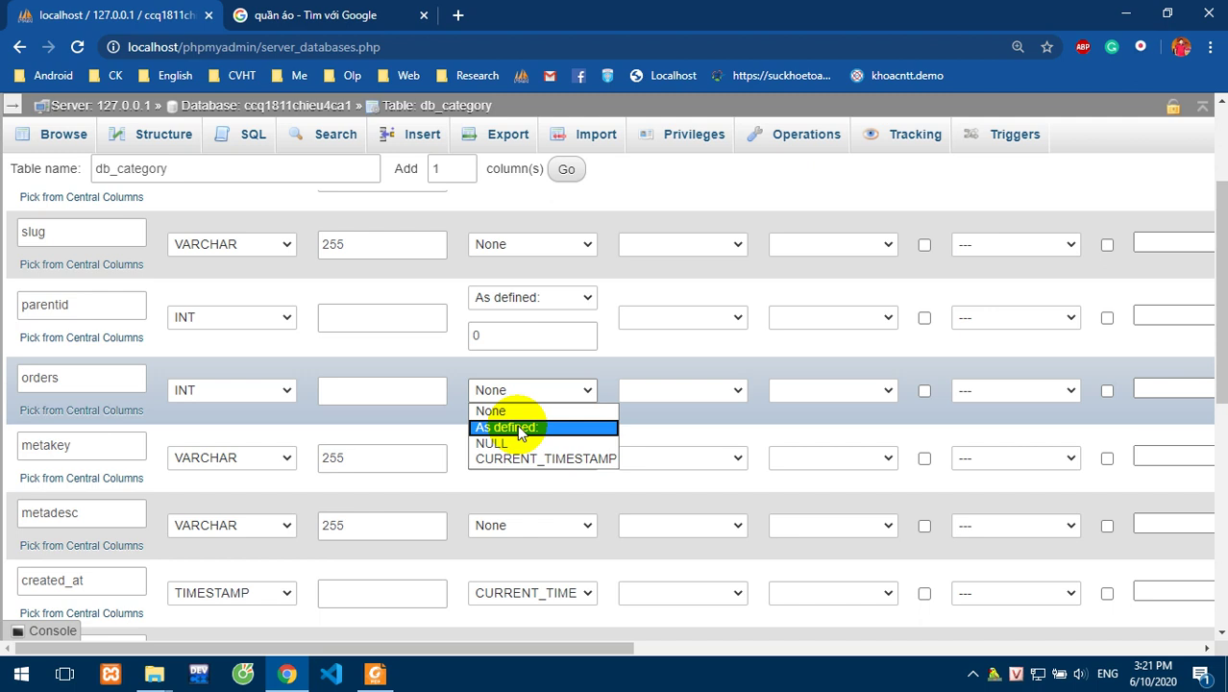
left_click(519, 428)
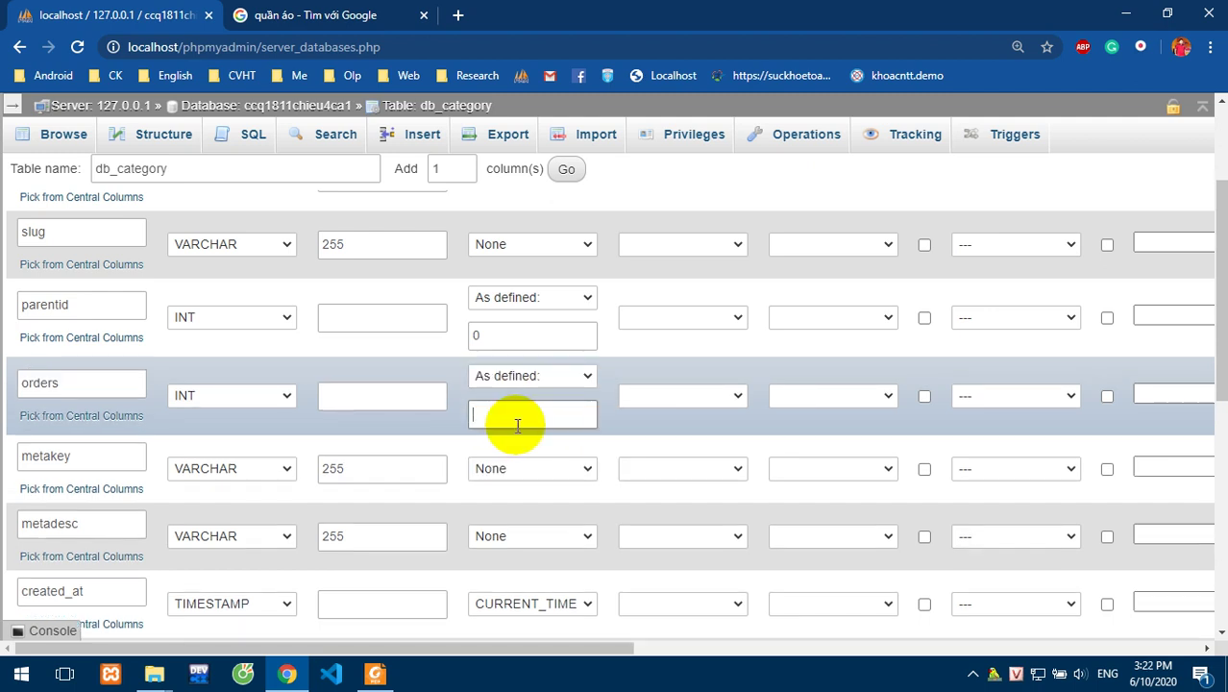
left_click(517, 415)
type("0")
key("BackSpace")
type("1")
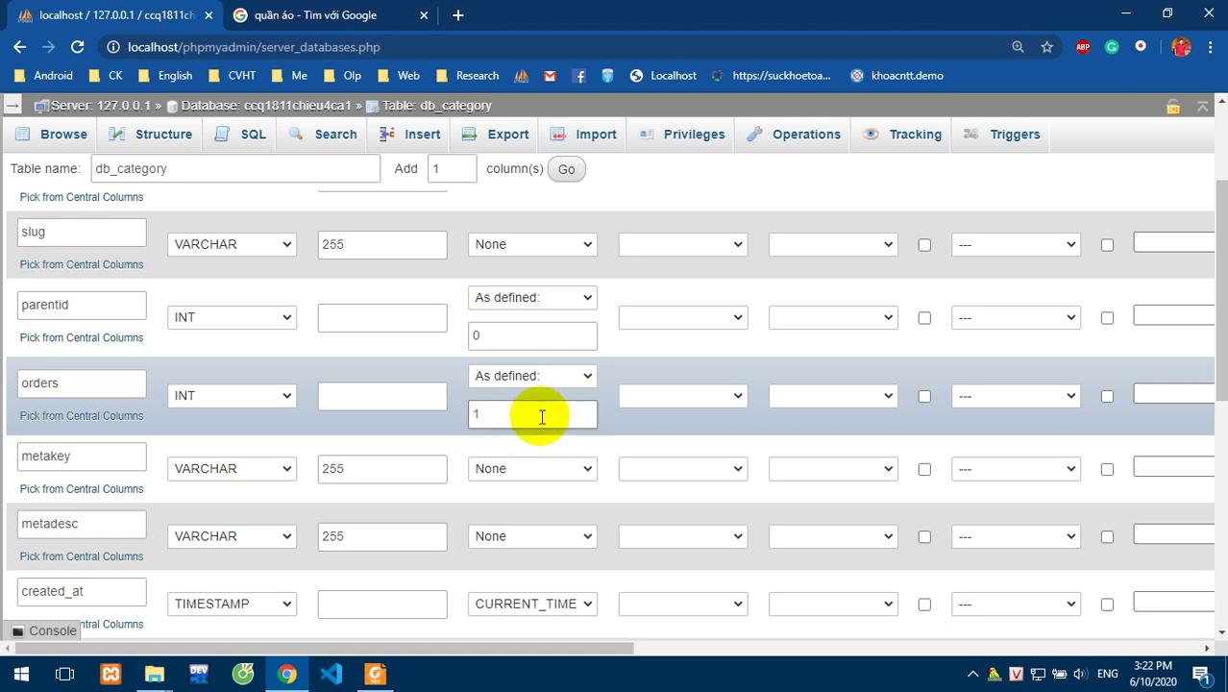
Give the status column a user-defined default value of 2.
scroll(545, 420, "down", 1)
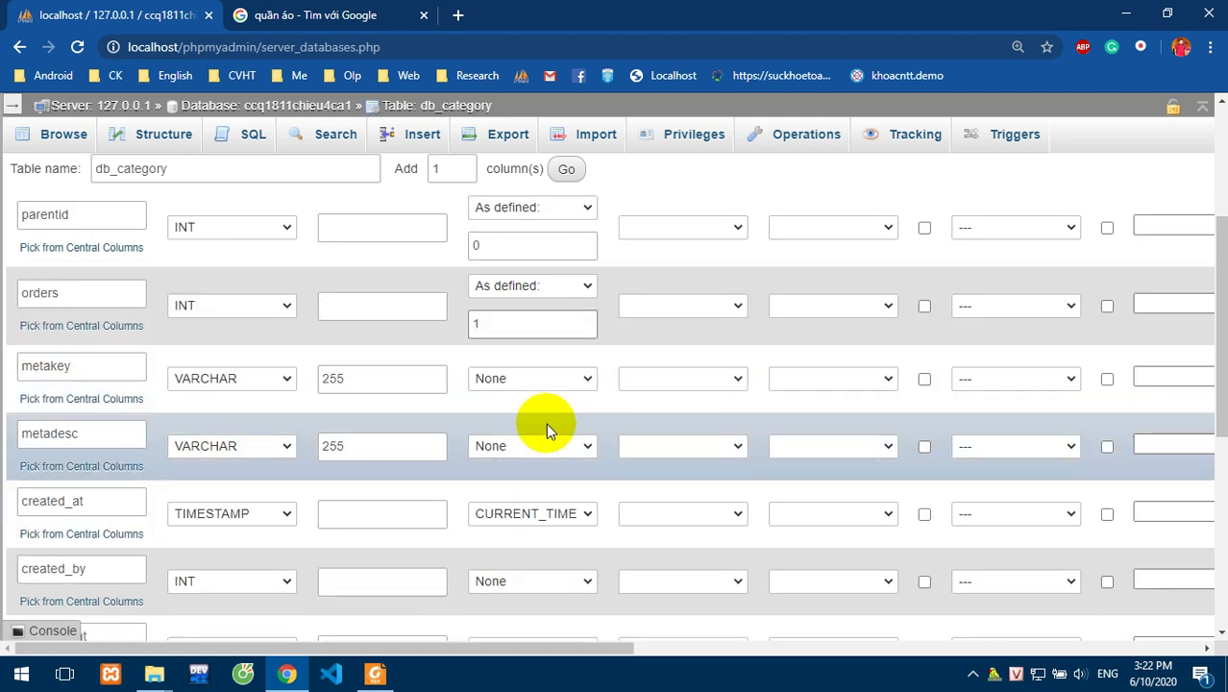
scroll(545, 423, "down", 4)
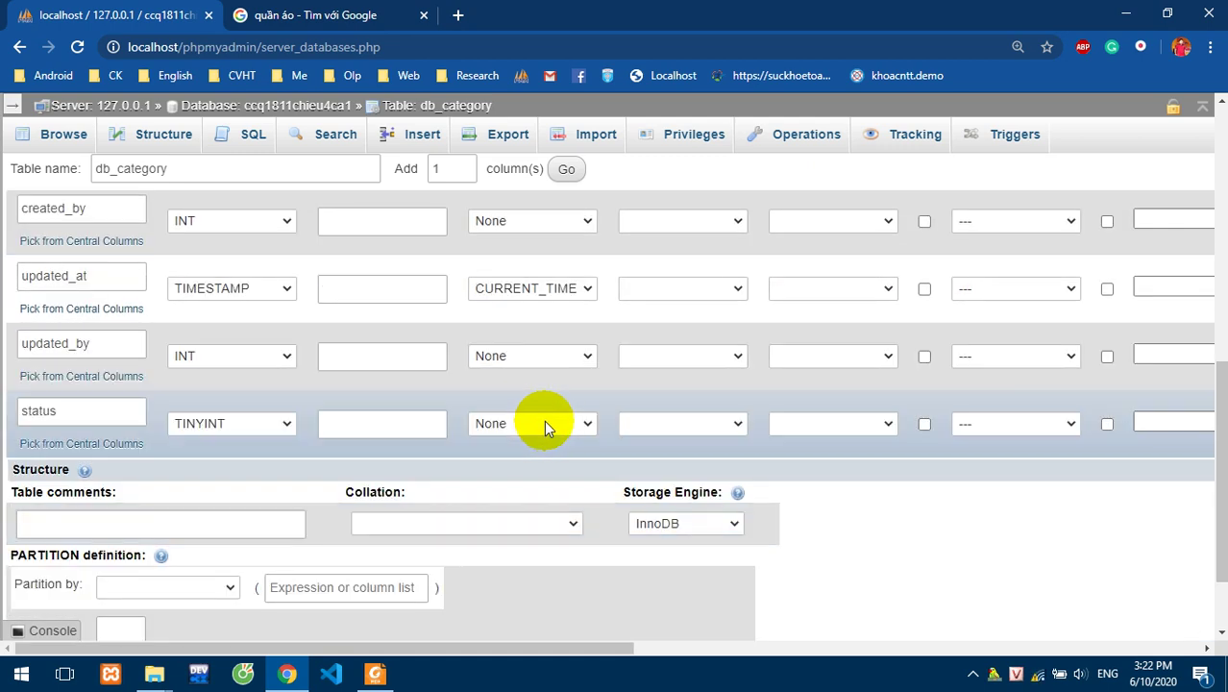
scroll(534, 420, "down", 1)
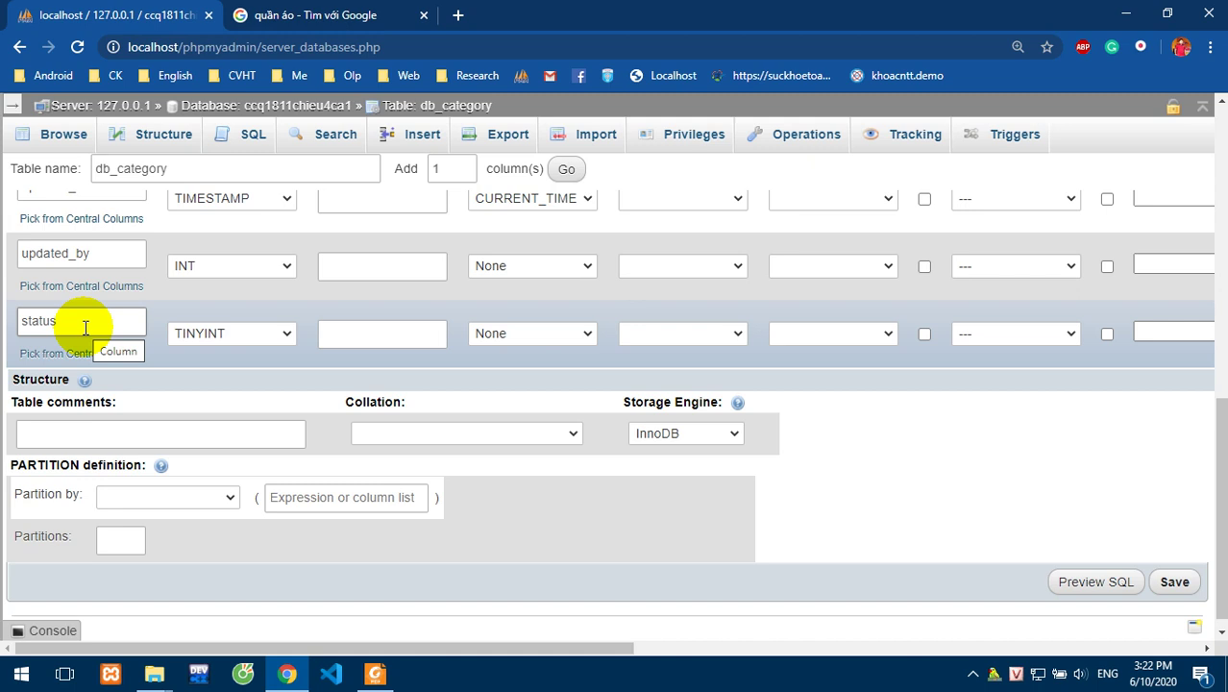
left_click(550, 332)
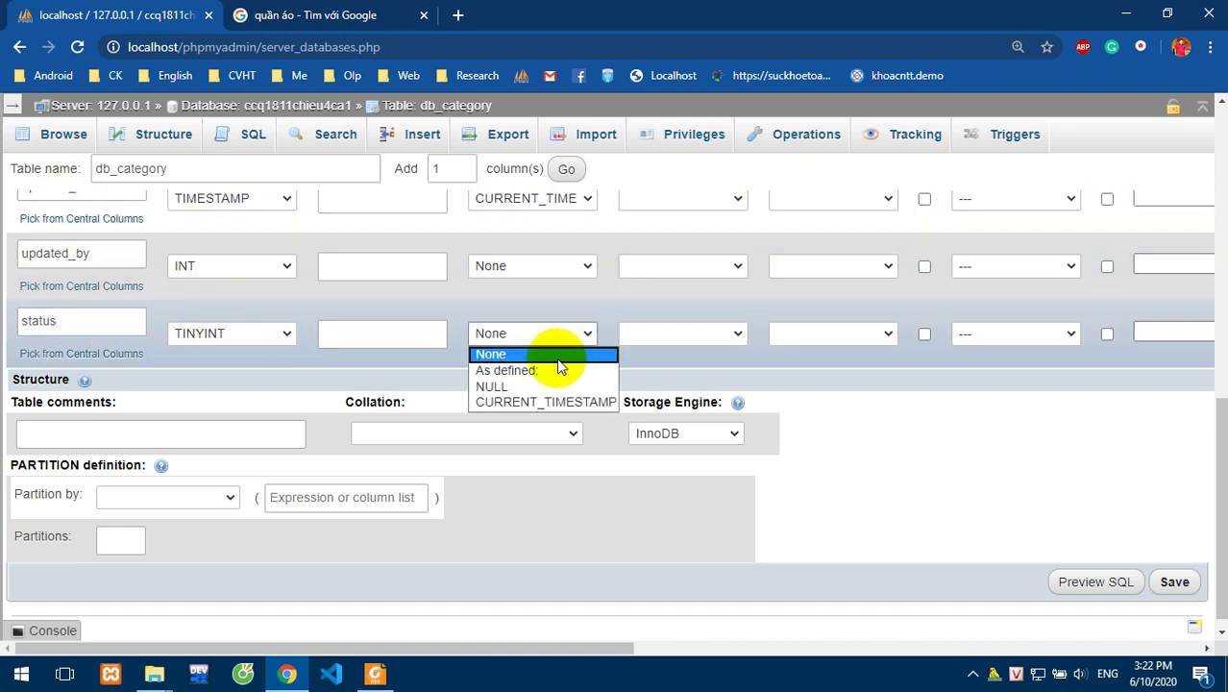
left_click(497, 372)
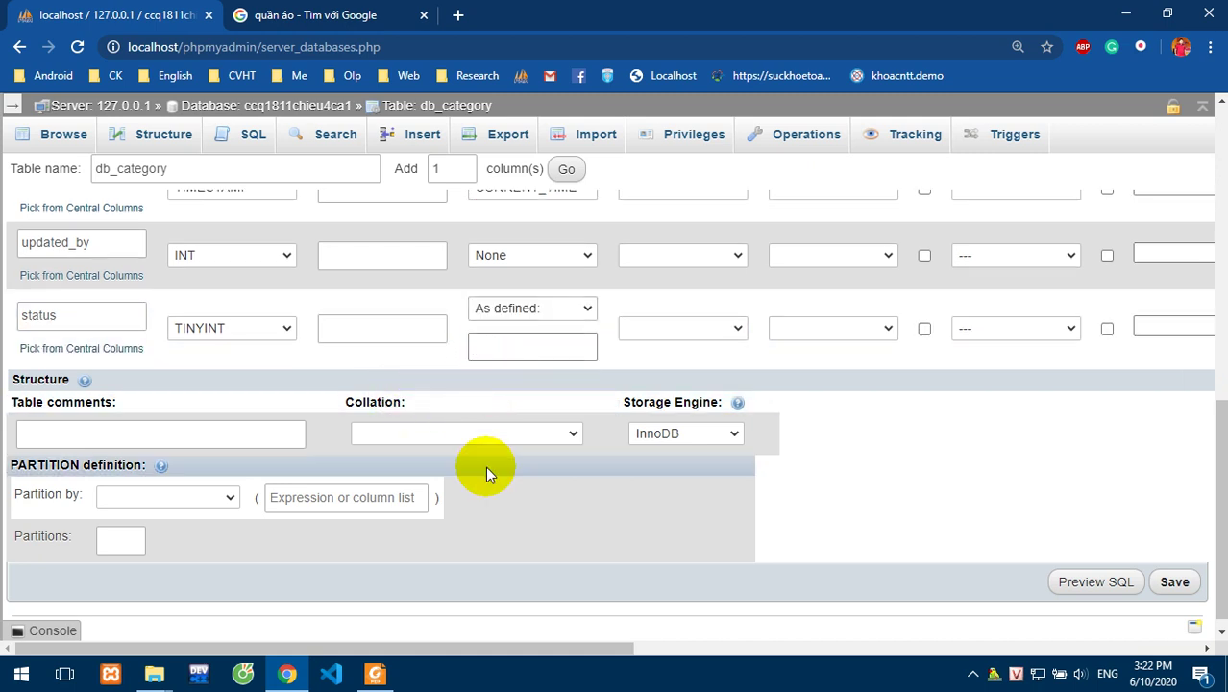
type("2")
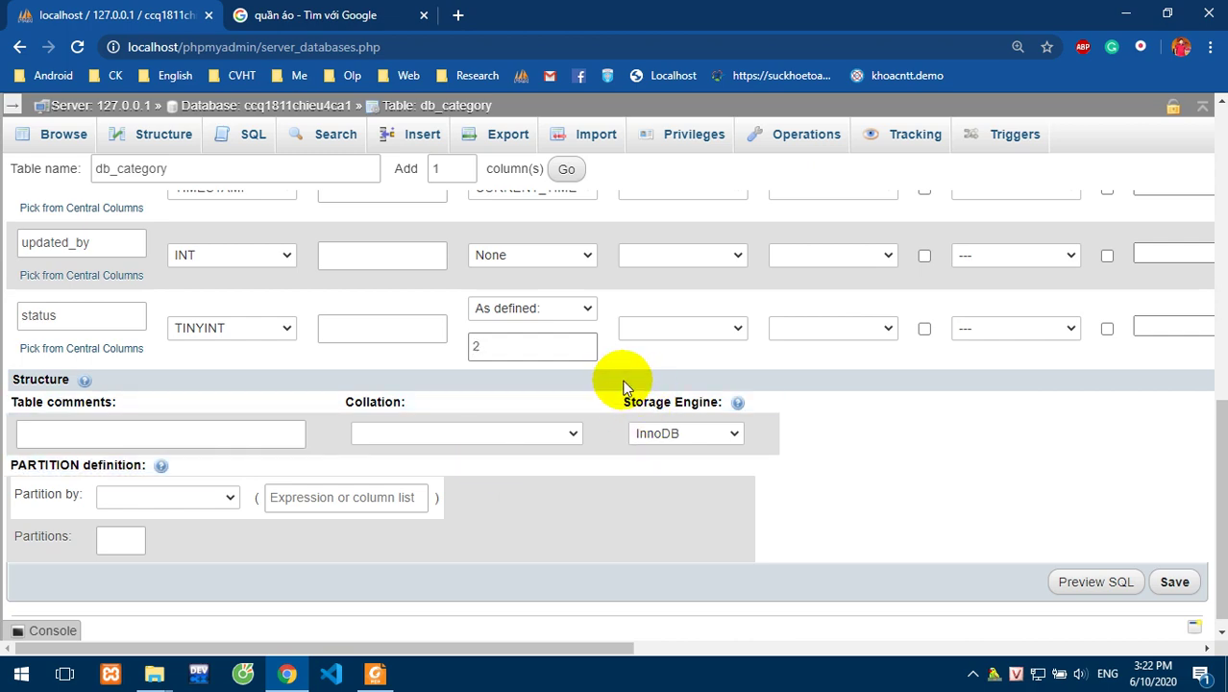
Set the id column's attribute to UNSIGNED.
scroll(1064, 506, "up", 8)
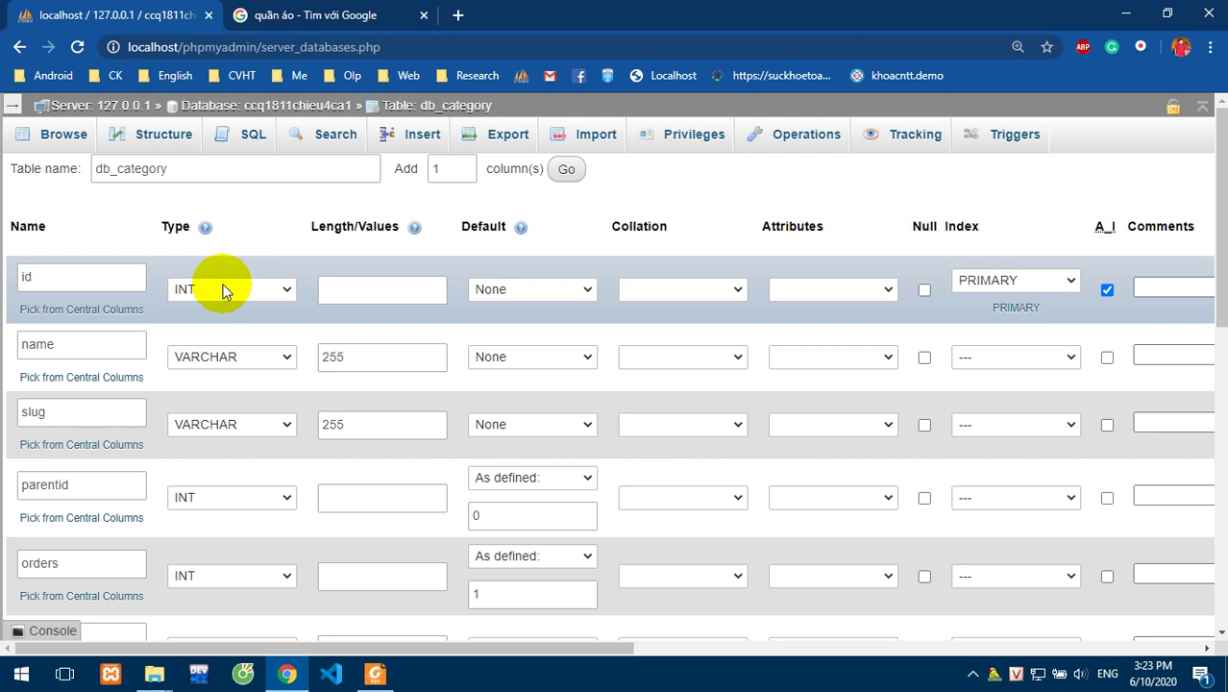
left_click(882, 288)
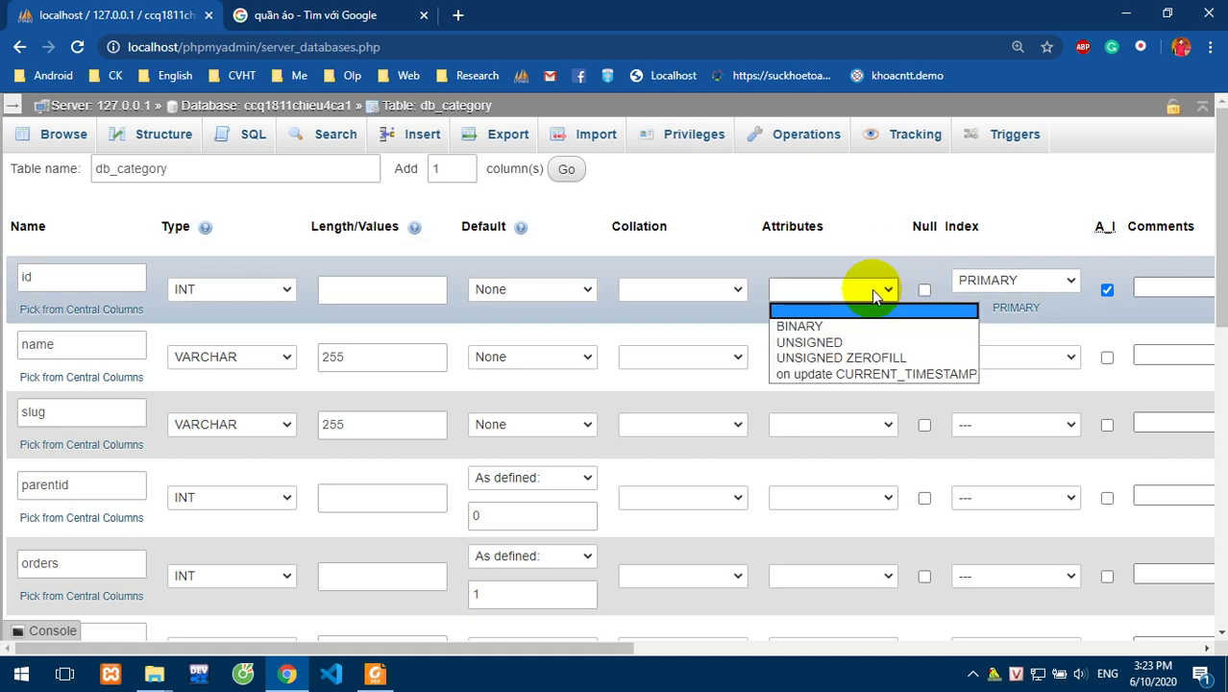
left_click(809, 342)
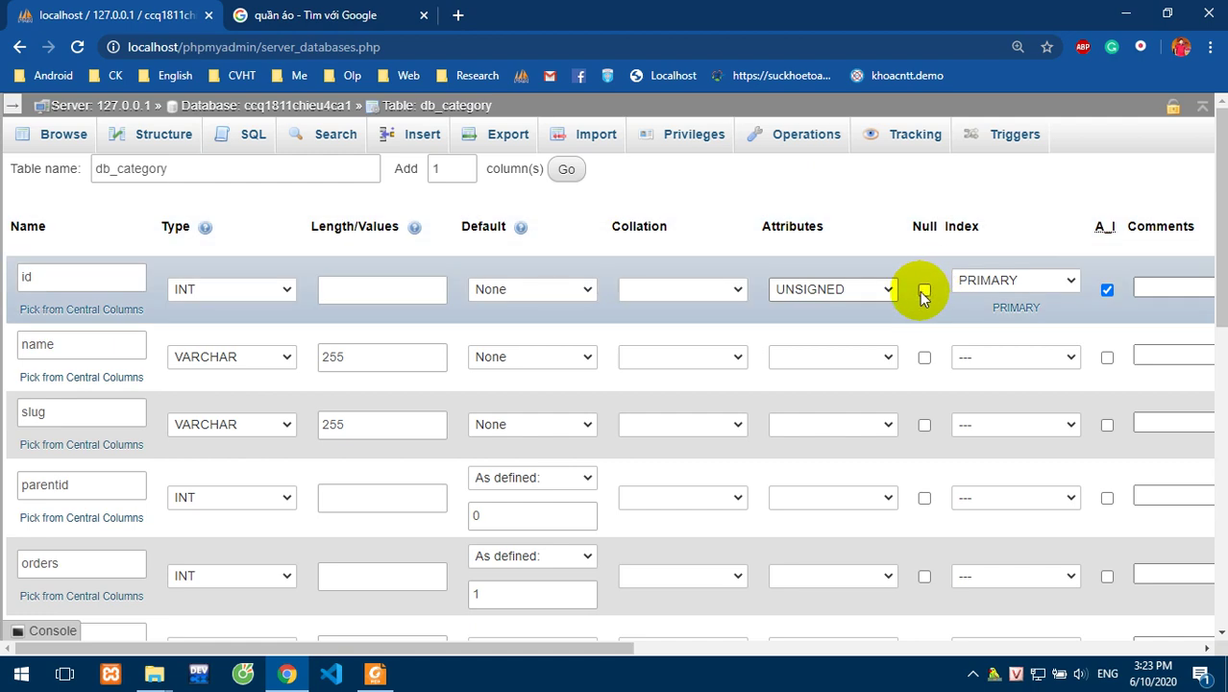
Make the metakey and metadesc columns nullable with NULL as their default value.
scroll(923, 291, "down", 7)
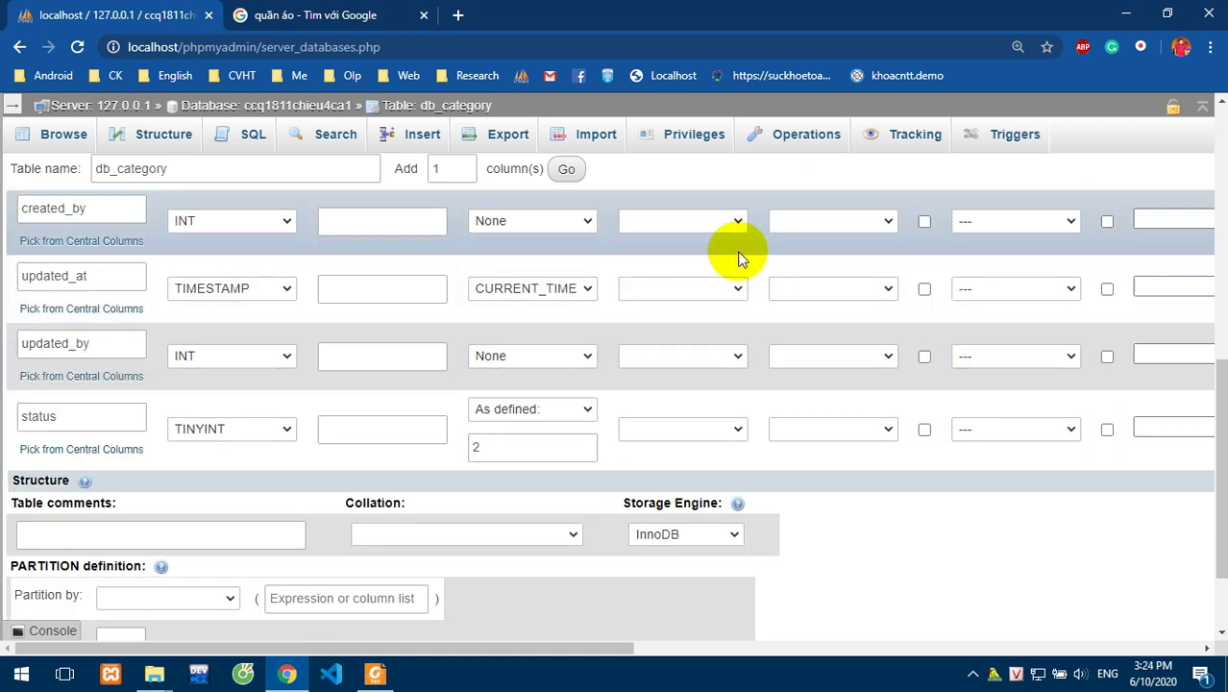
scroll(711, 288, "up", 3)
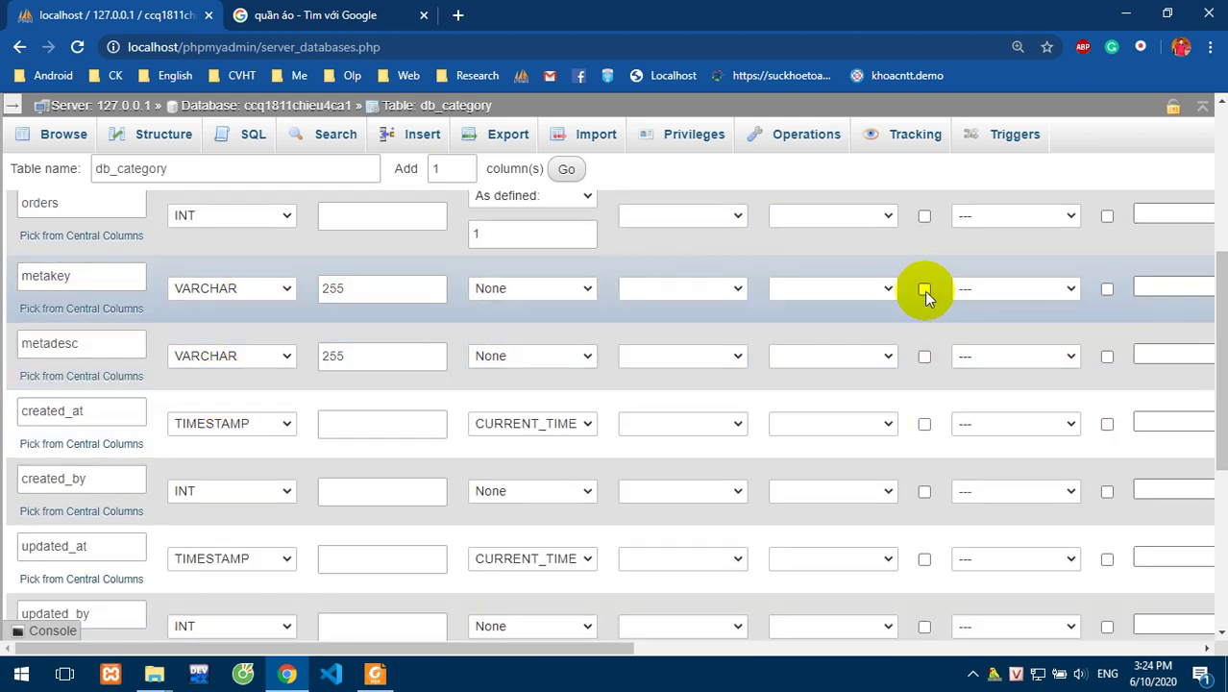
left_click(925, 291)
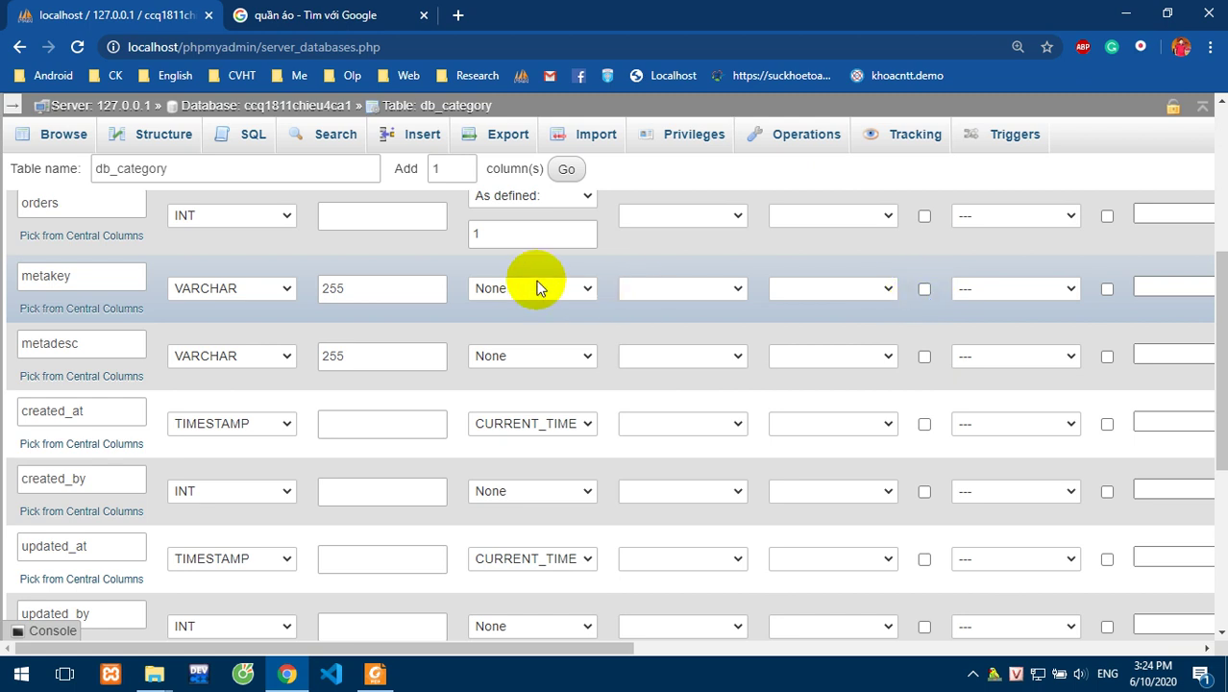
left_click(534, 289)
left_click(512, 338)
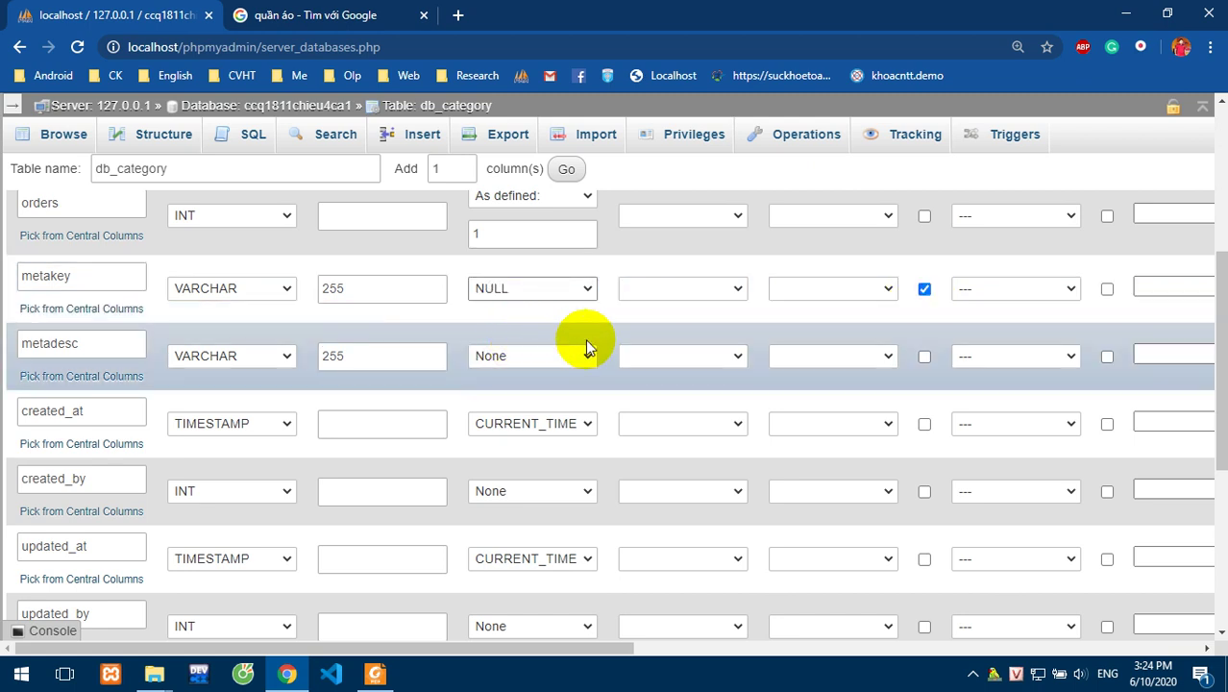
left_click(498, 357)
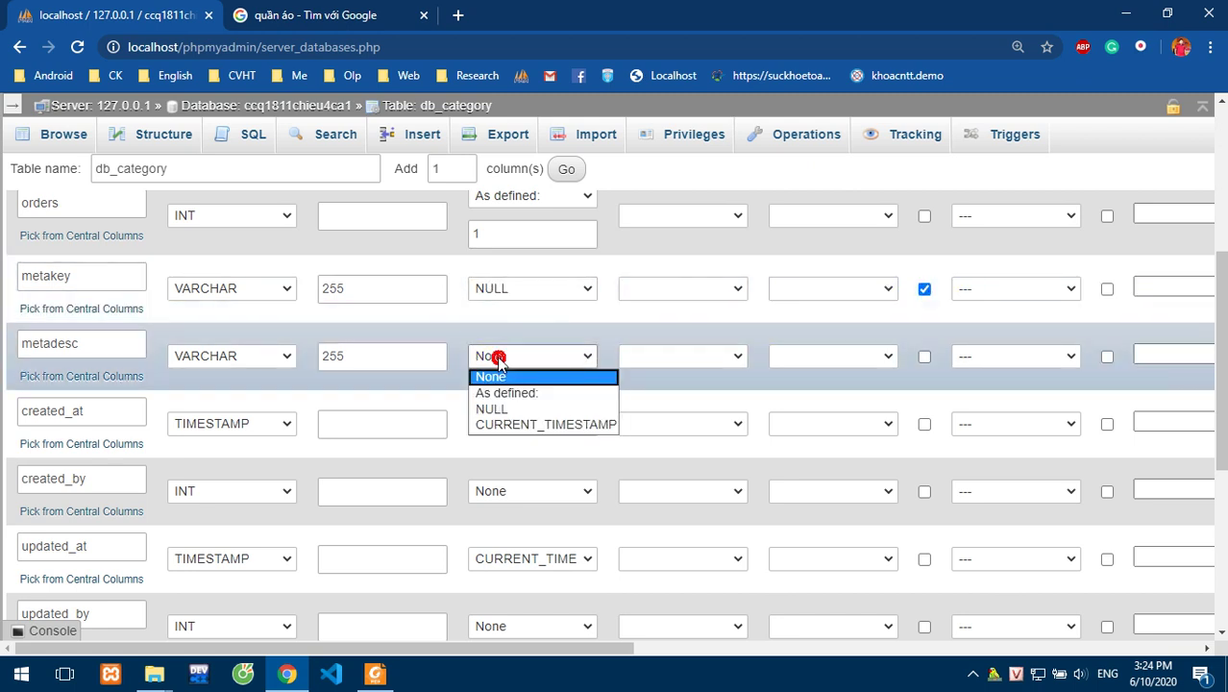
left_click(509, 409)
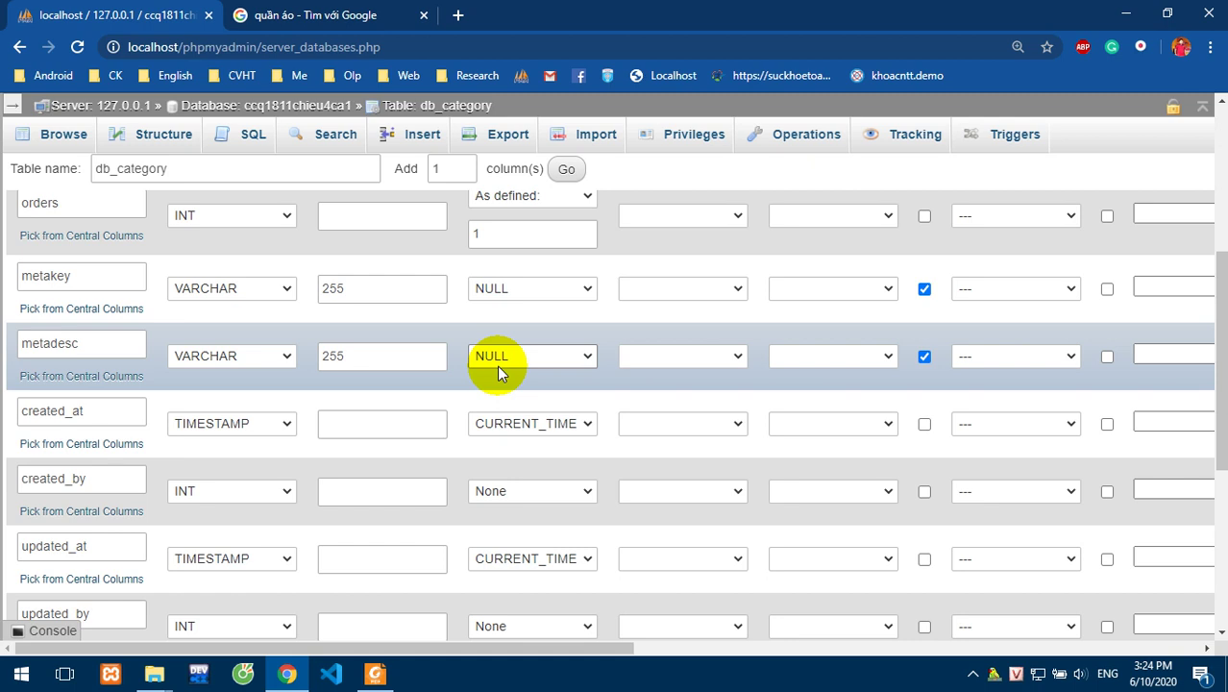
Save the db_category table definition and show the database navigation tree beside its structure.
scroll(827, 449, "down", 5)
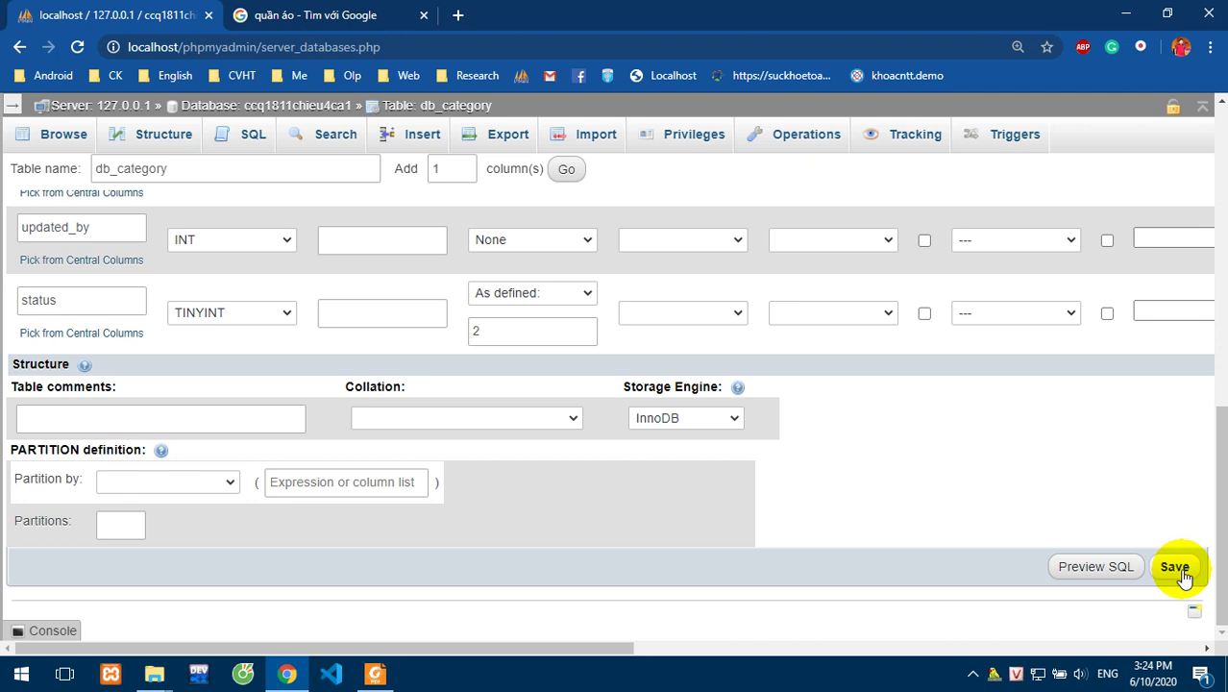
left_click(1185, 578)
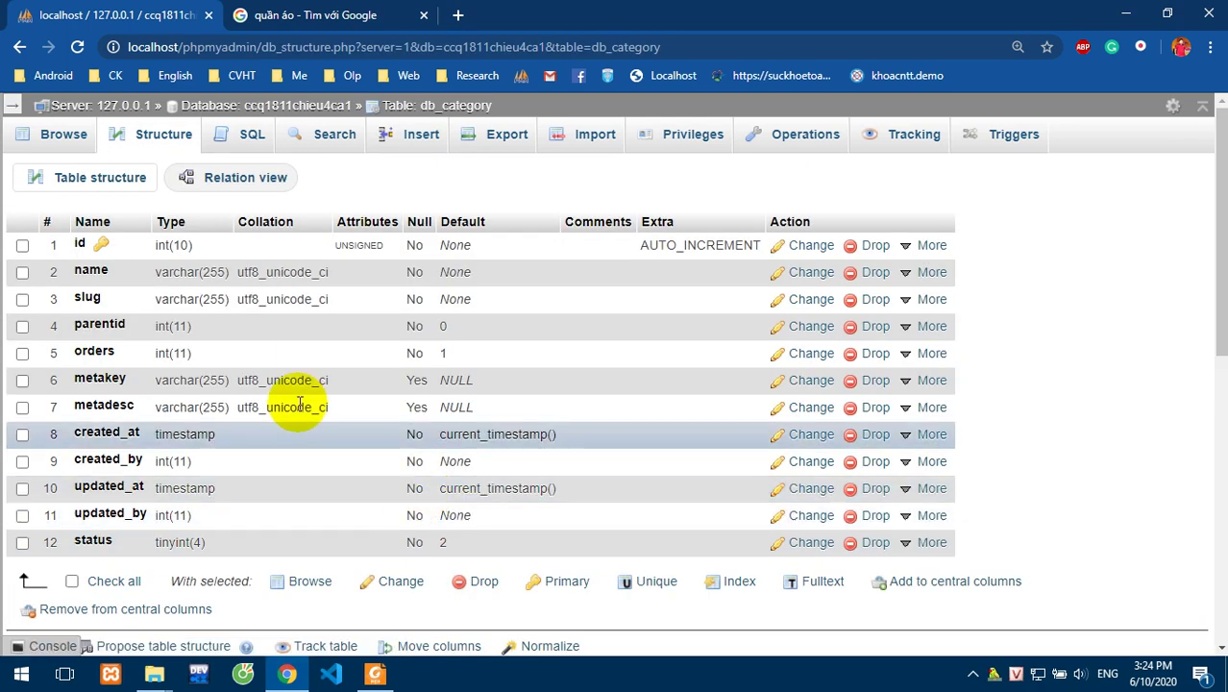
left_click(13, 105)
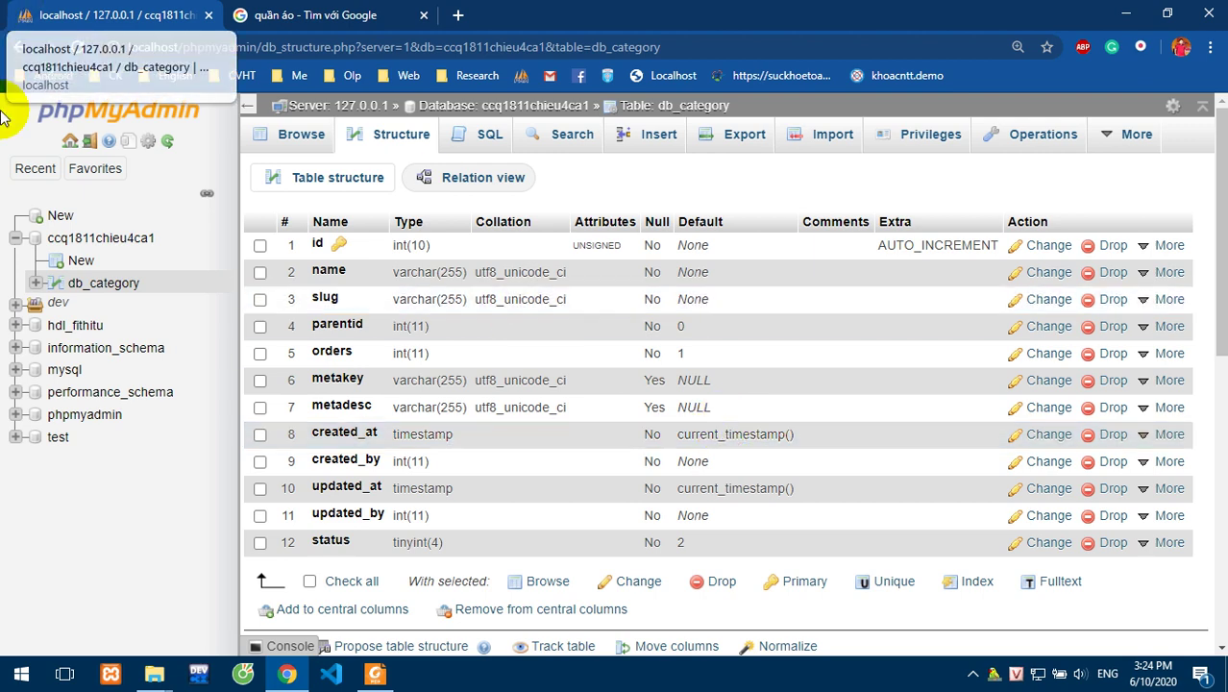
Examine the db_category table's operations: move, rename, storage engine, collation, auto-increment, copy, maintenance and deletion options.
left_click(1040, 150)
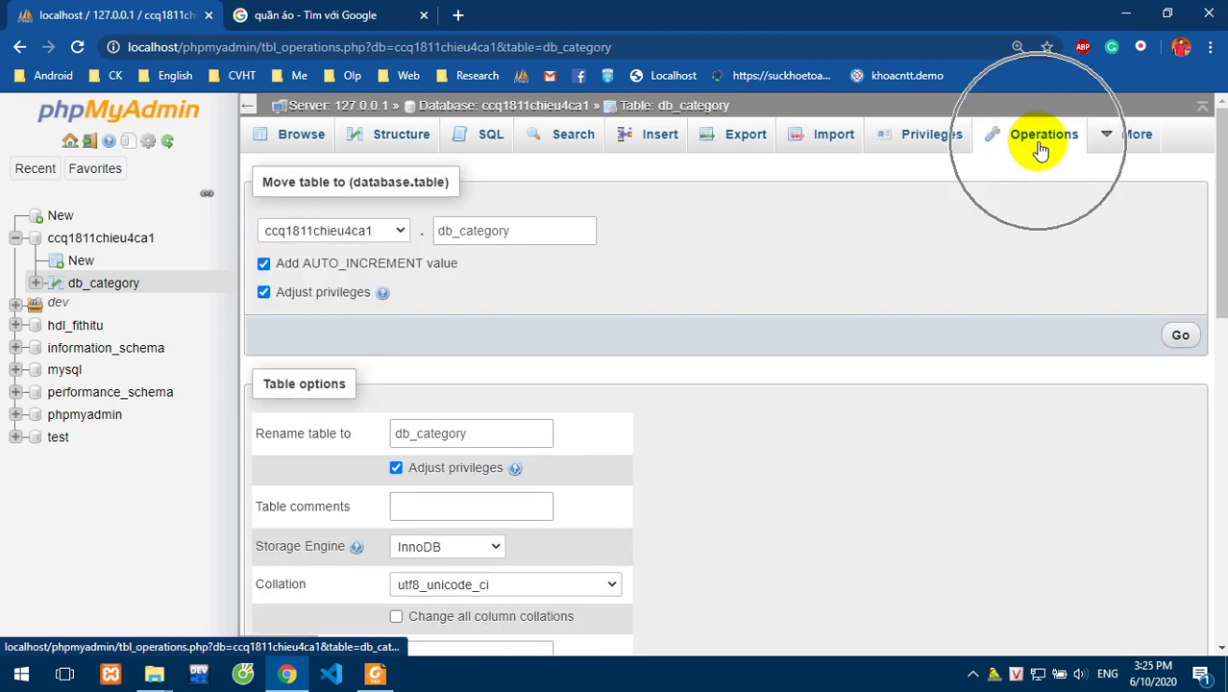
left_click(1040, 150)
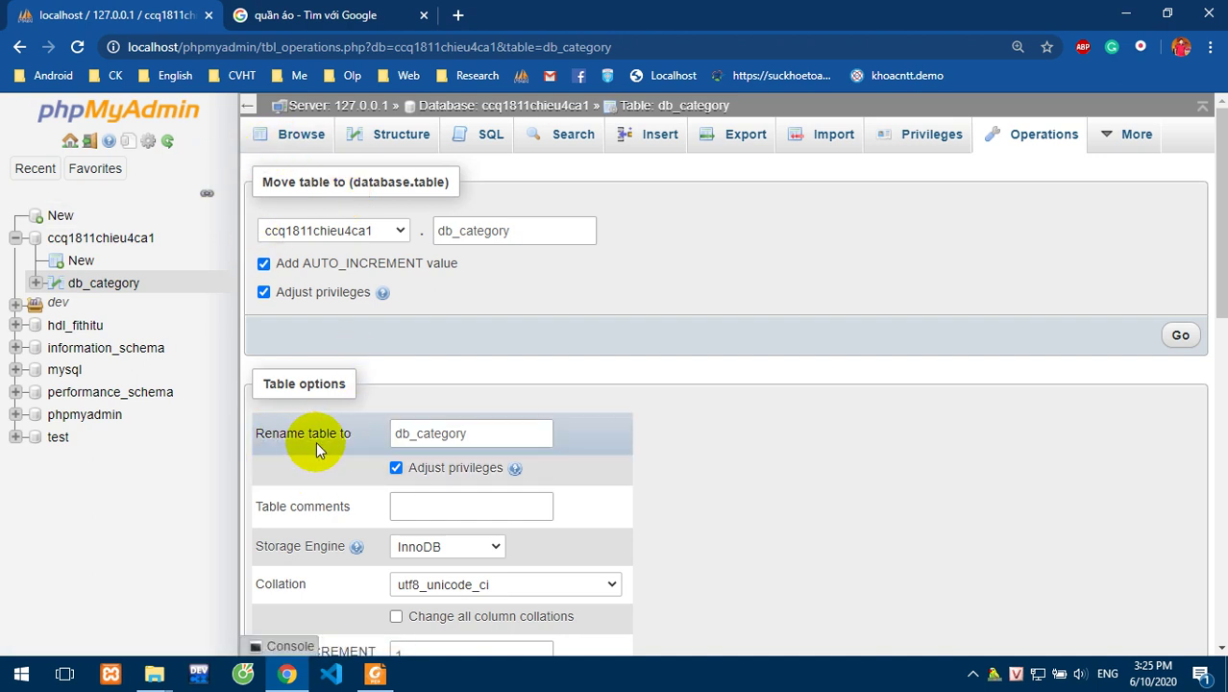
scroll(316, 441, "down", 2)
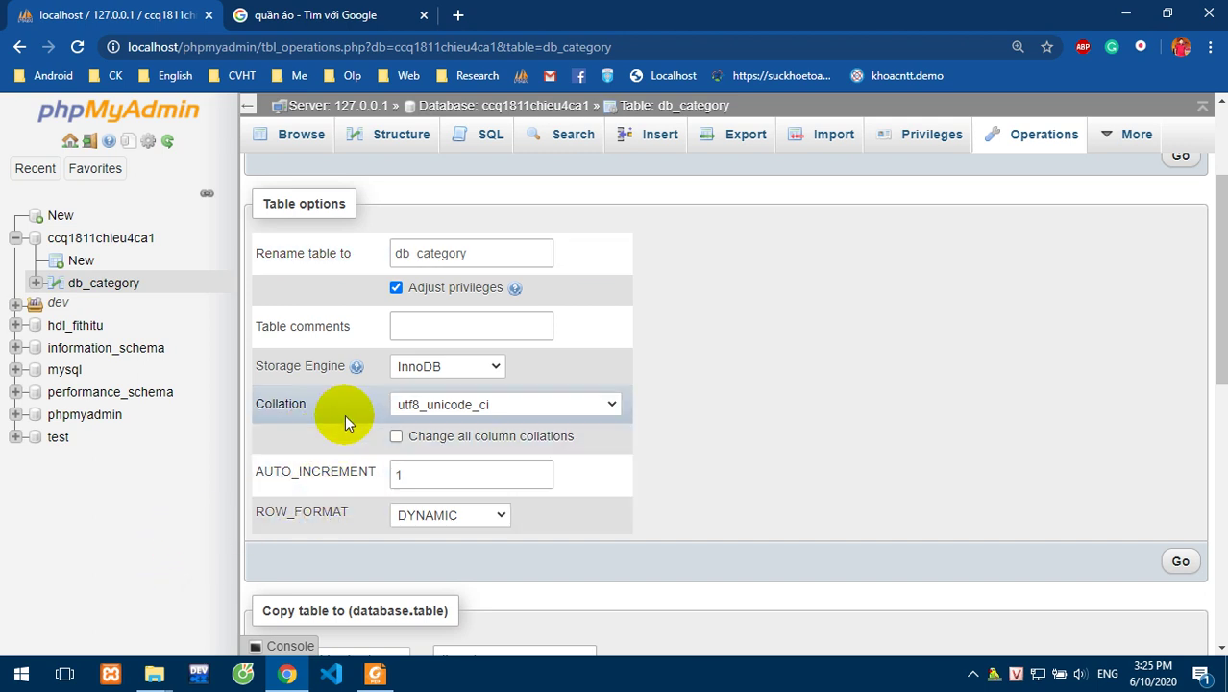
left_click(404, 475)
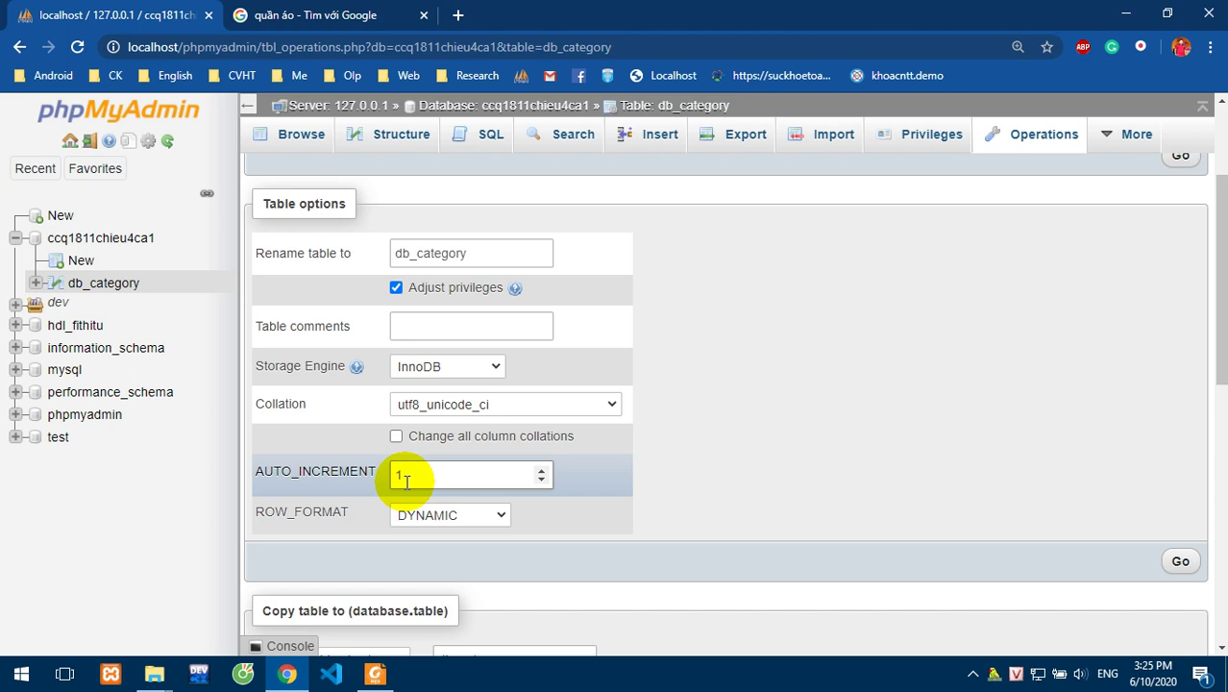
scroll(418, 525, "down", 3)
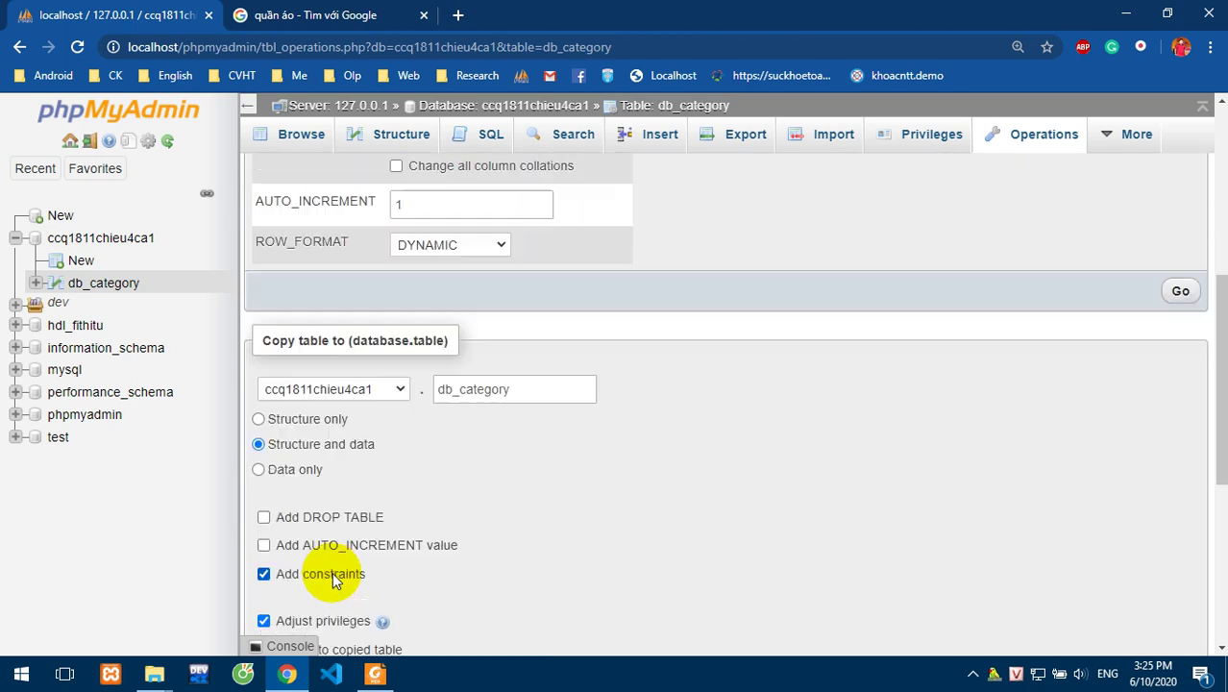
scroll(466, 337, "up", 5)
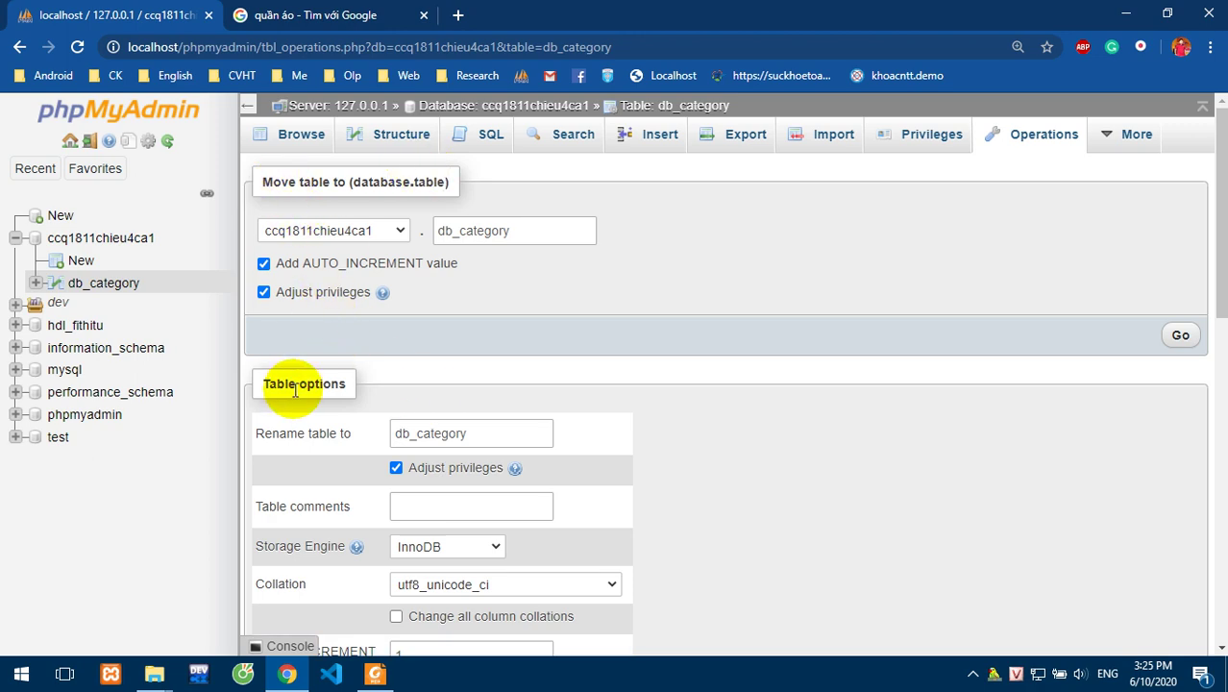
scroll(346, 413, "down", 10)
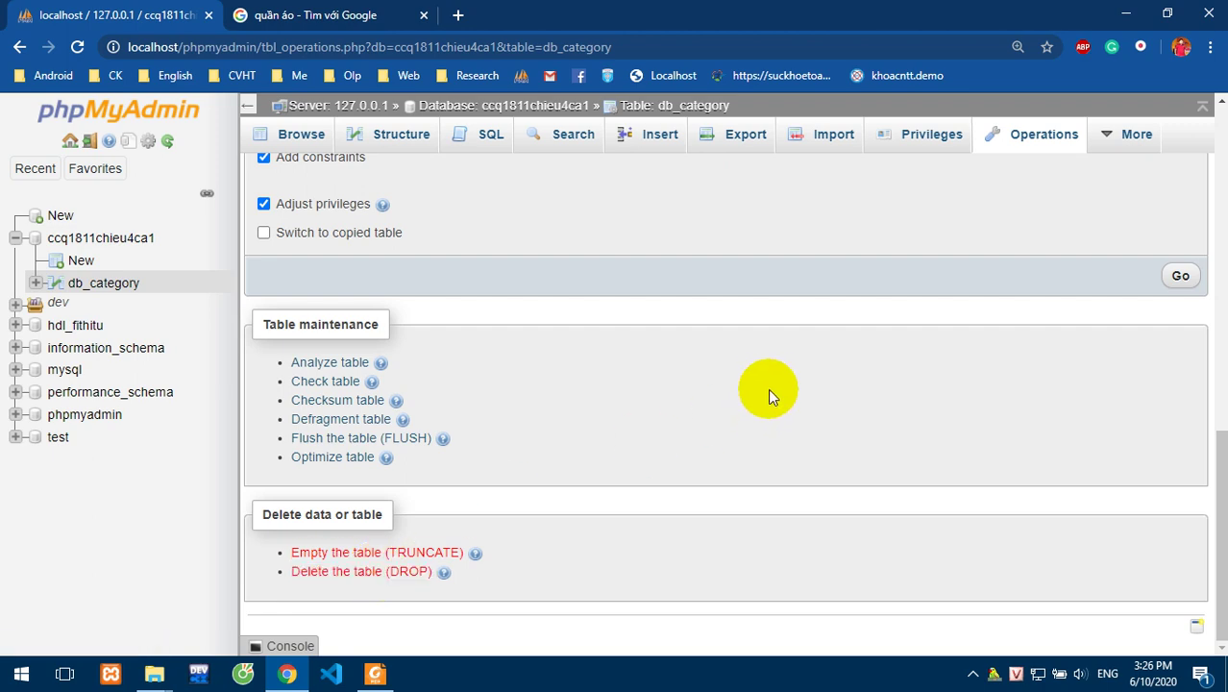
scroll(813, 341, "up", 2)
scroll(816, 340, "down", 2)
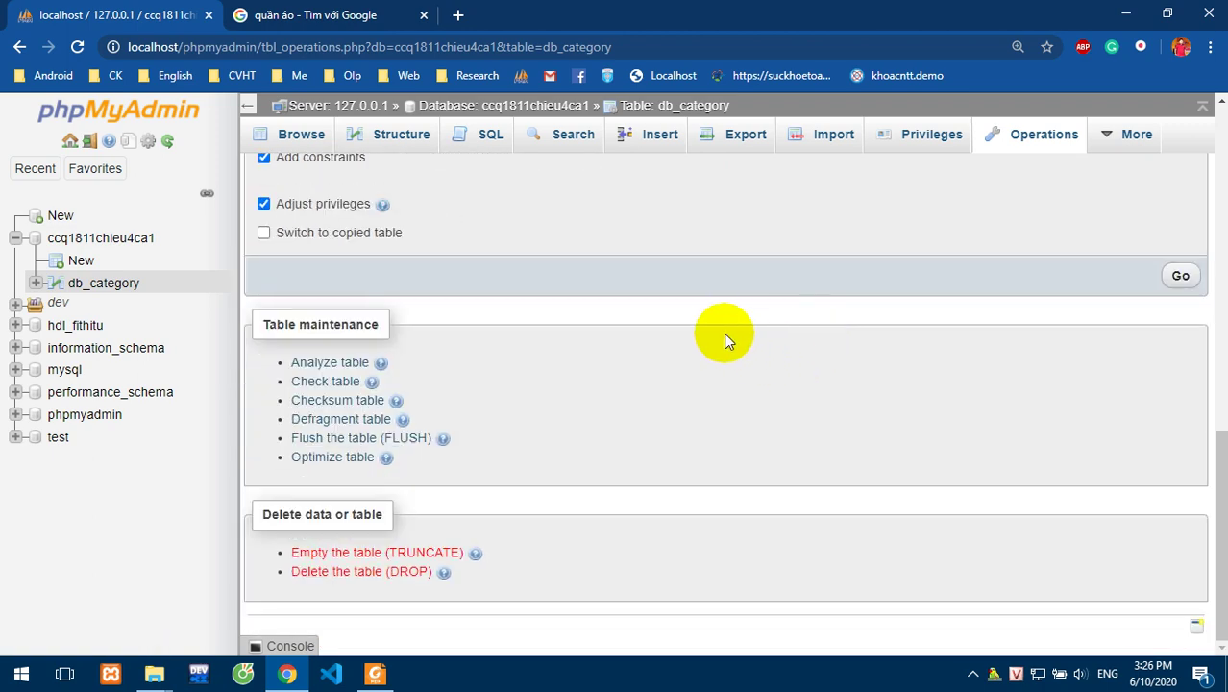
scroll(926, 471, "up", 5)
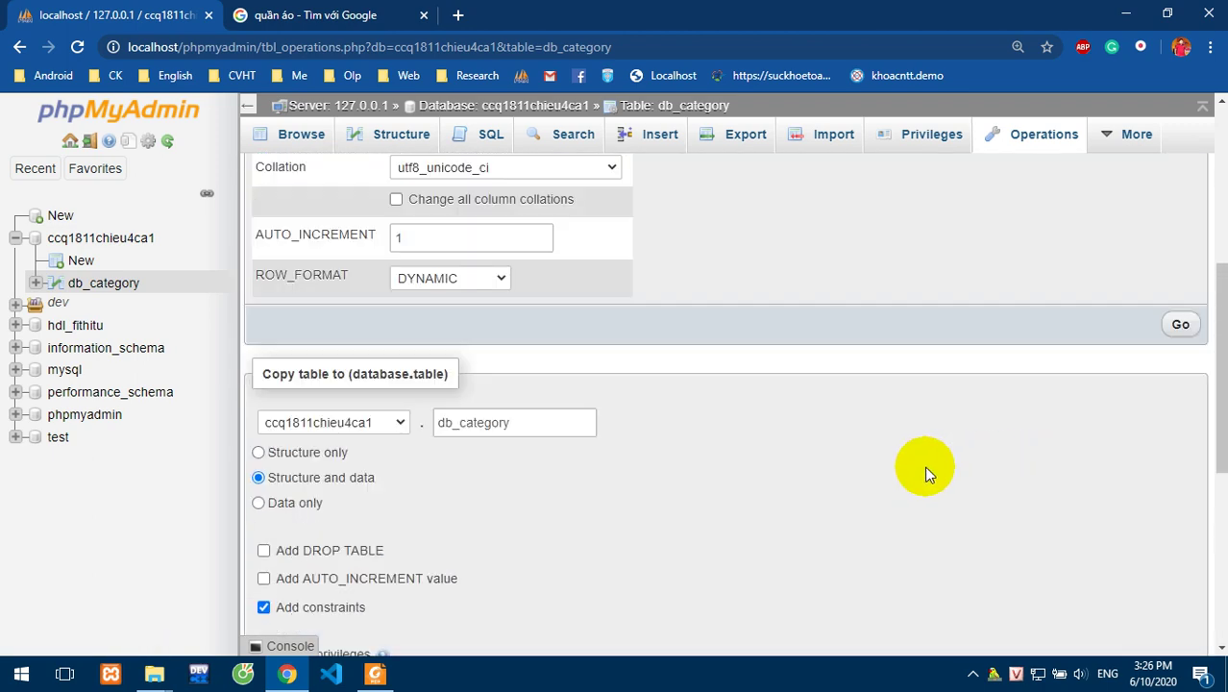
scroll(873, 458, "down", 1)
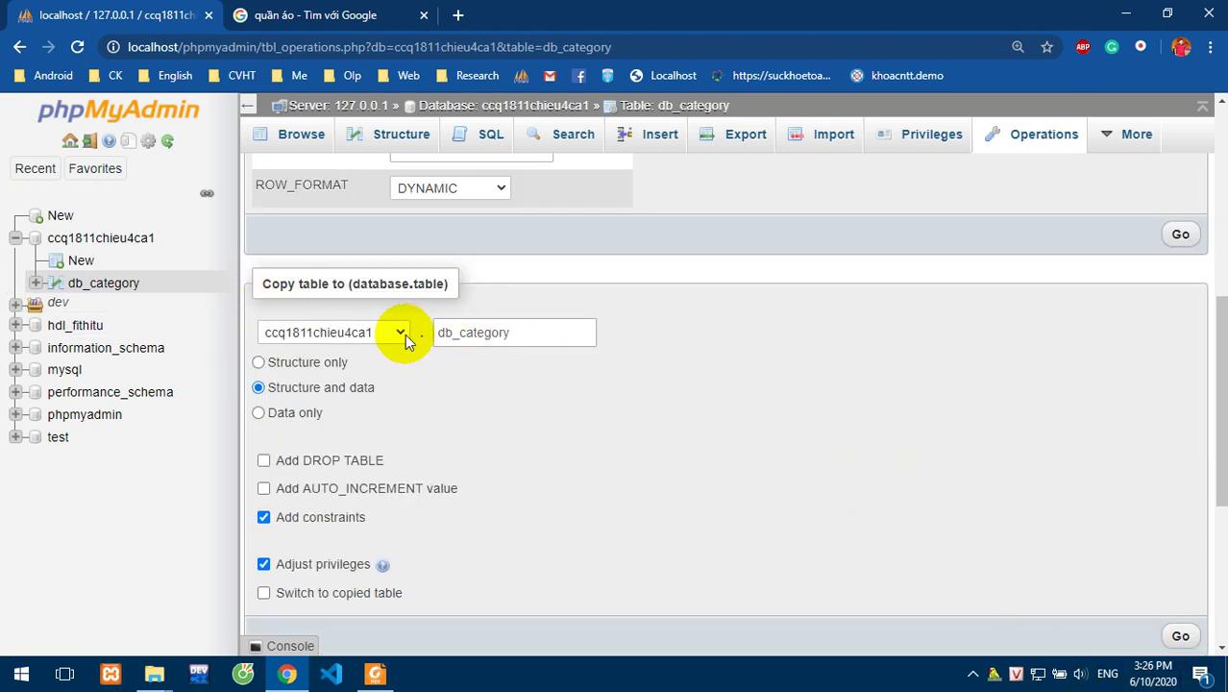
scroll(654, 476, "up", 5)
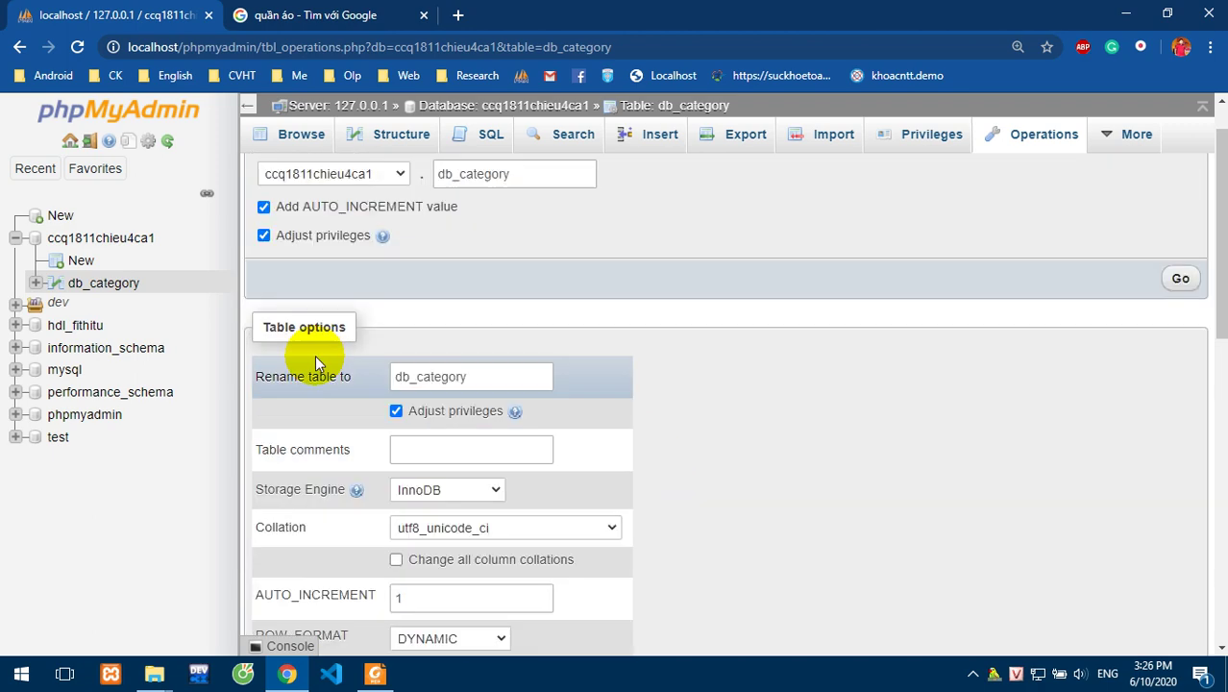
scroll(317, 358, "down", 1)
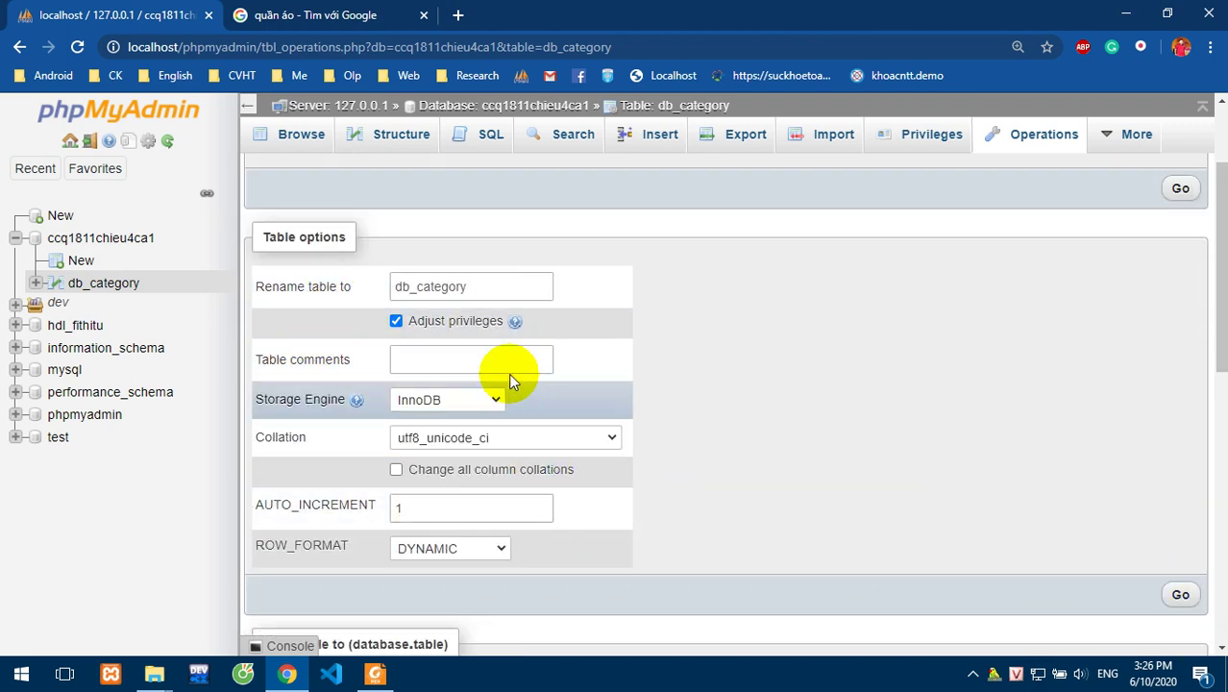
scroll(619, 478, "up", 2)
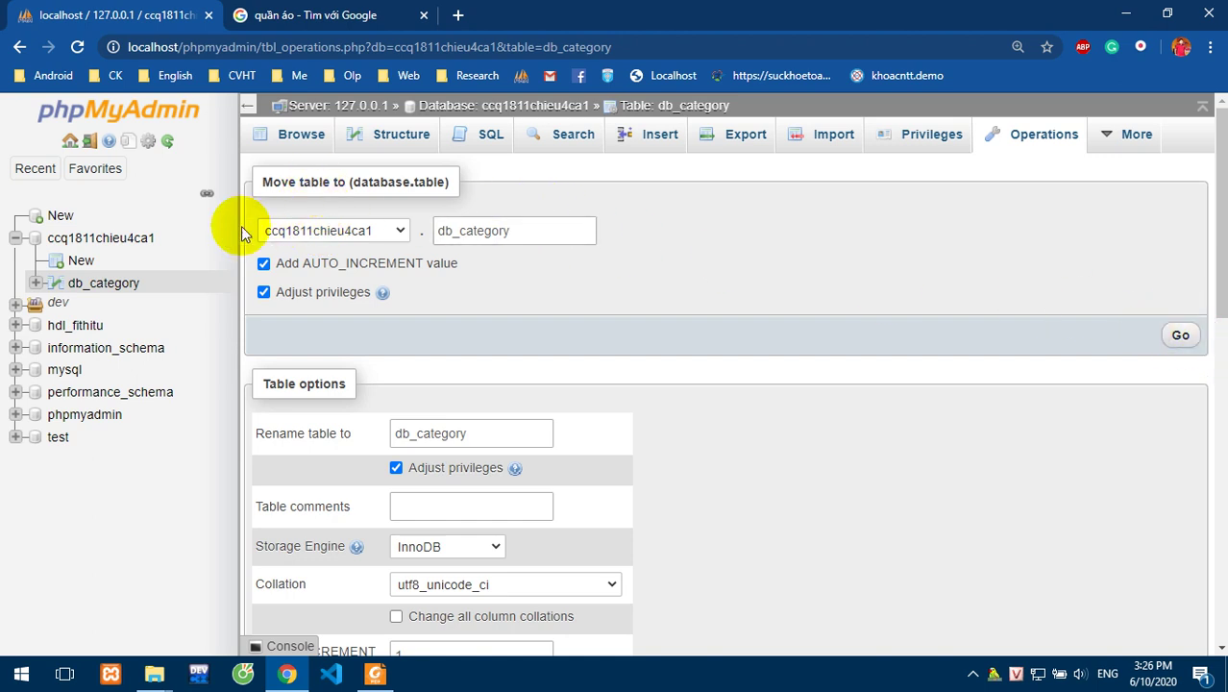
Browse the db_category table's rows and return to its column structure.
left_click(104, 285)
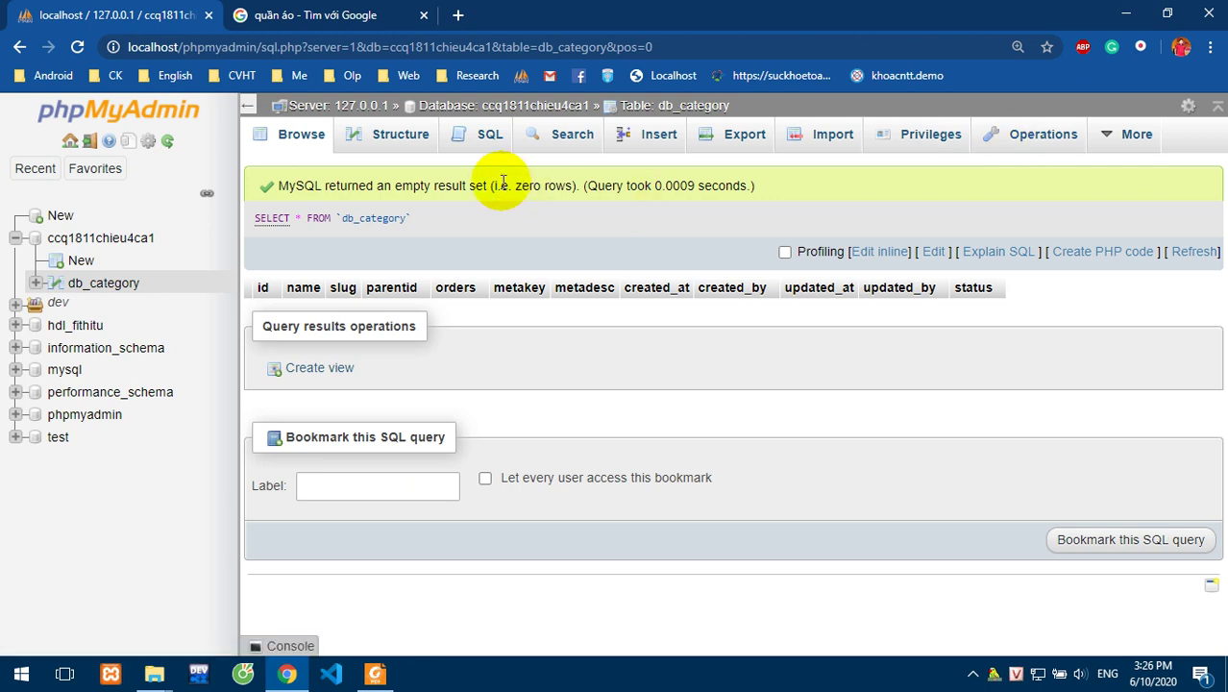
left_click(103, 282)
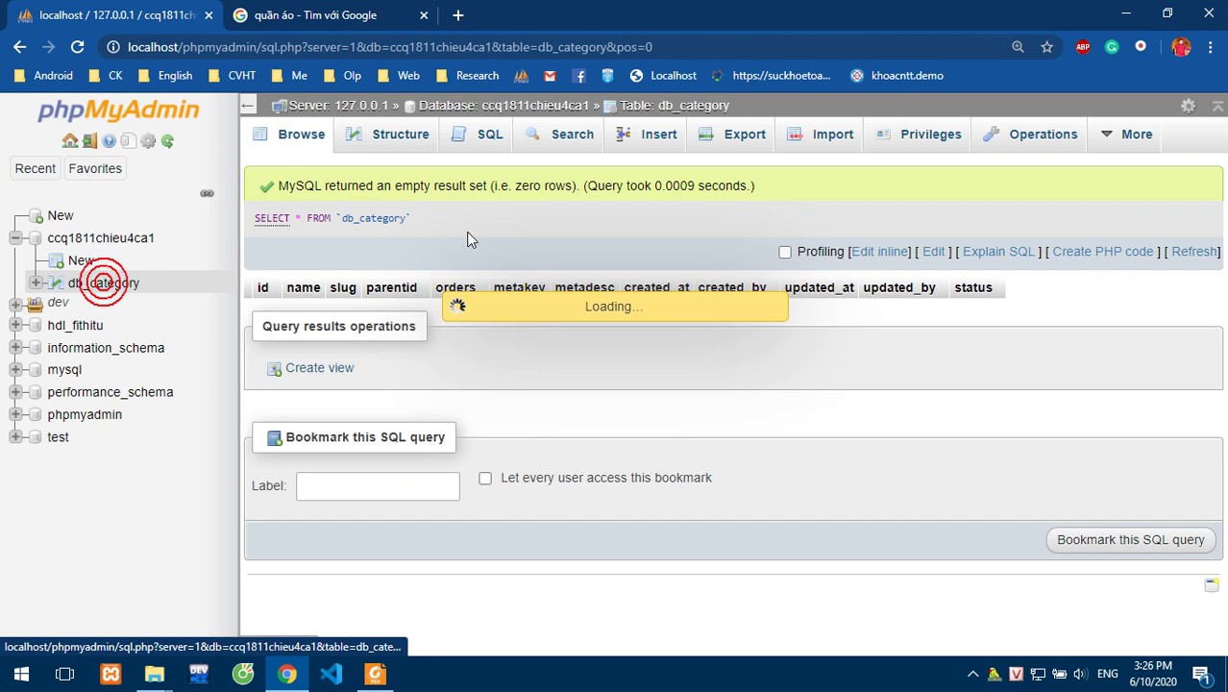
left_click(392, 139)
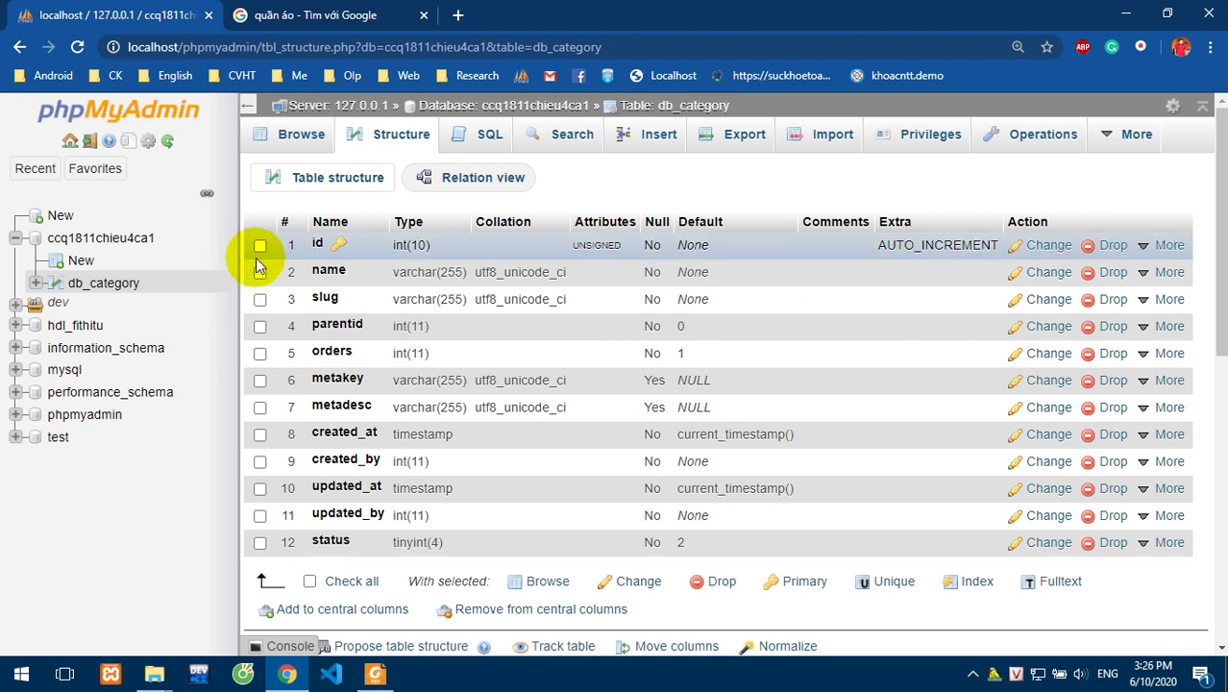
left_click(259, 327)
left_click(259, 352)
left_click(259, 380)
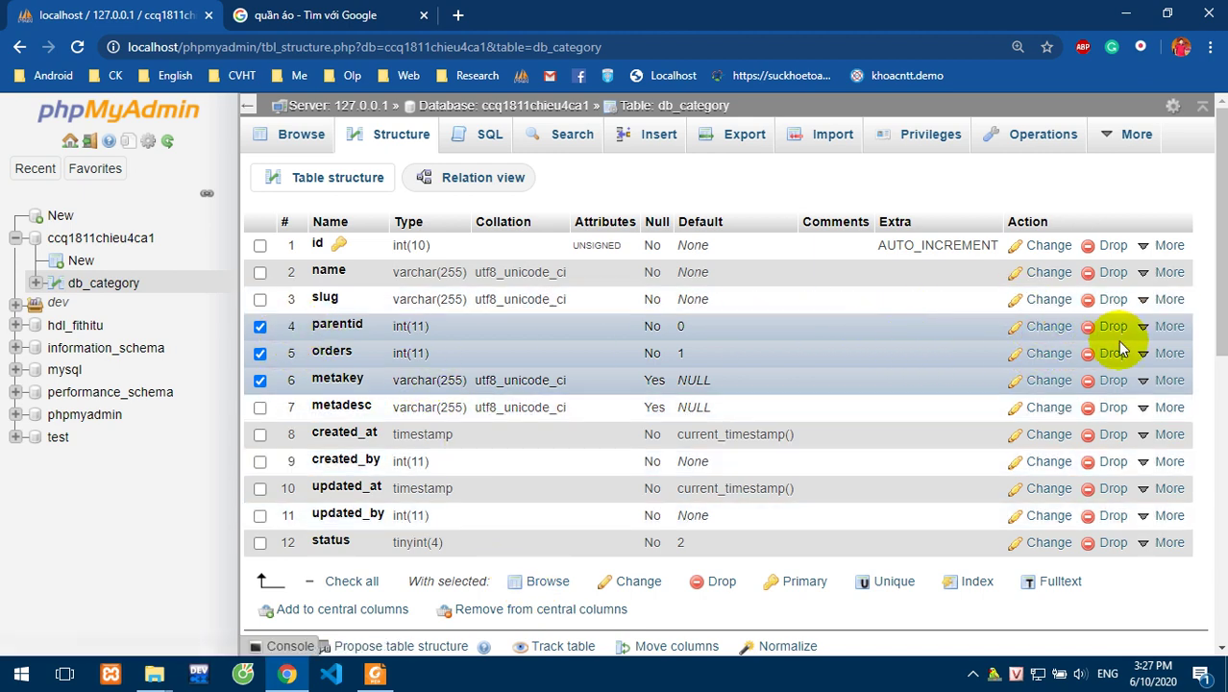
left_click(260, 325)
left_click(261, 354)
left_click(260, 380)
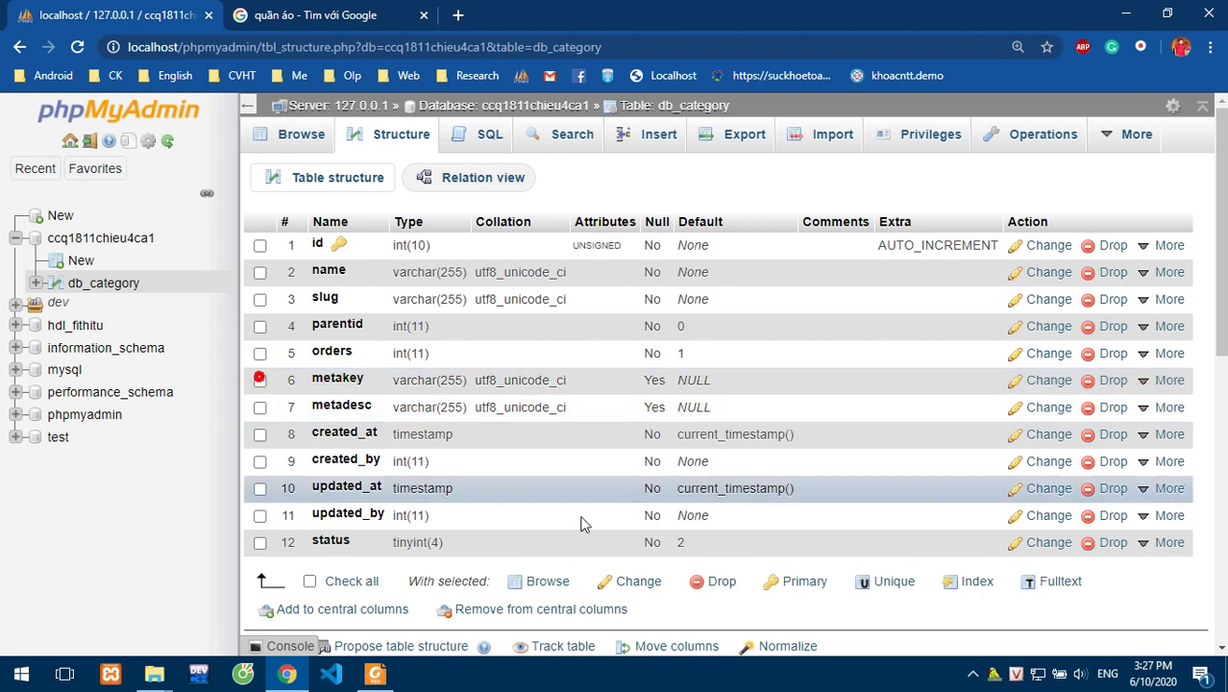
Open the definition form for adding three columns after status, and return to the db_category structure without saving.
scroll(691, 529, "down", 1)
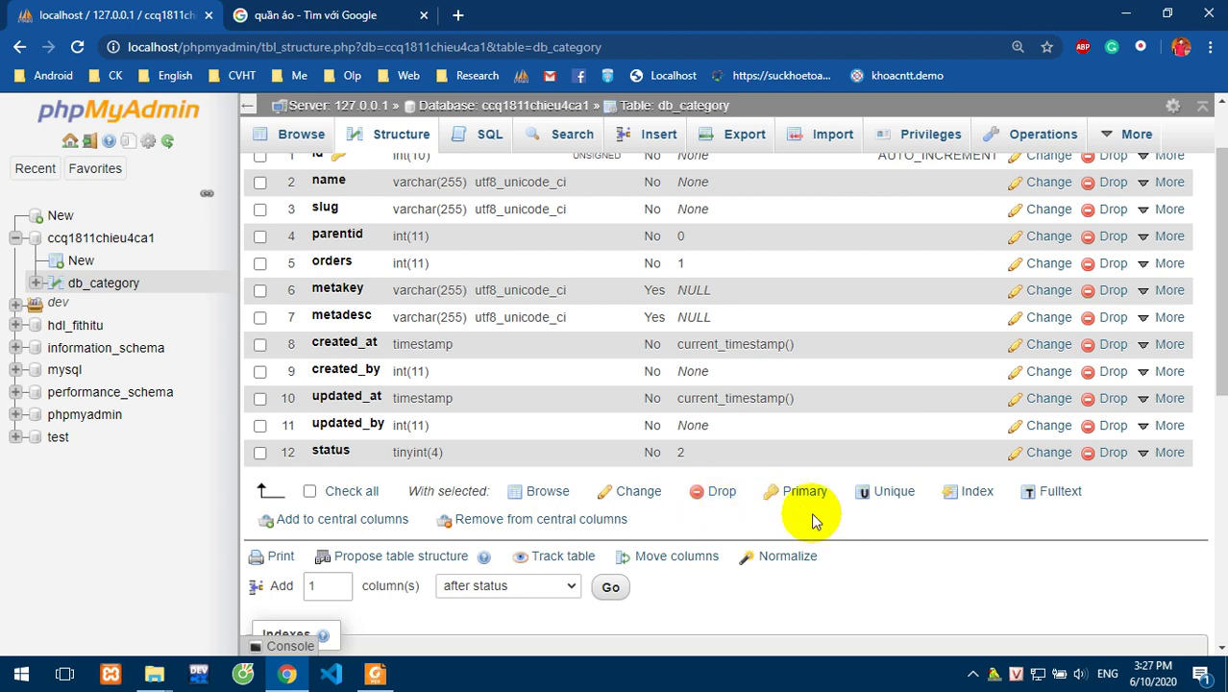
scroll(965, 577, "up", 2)
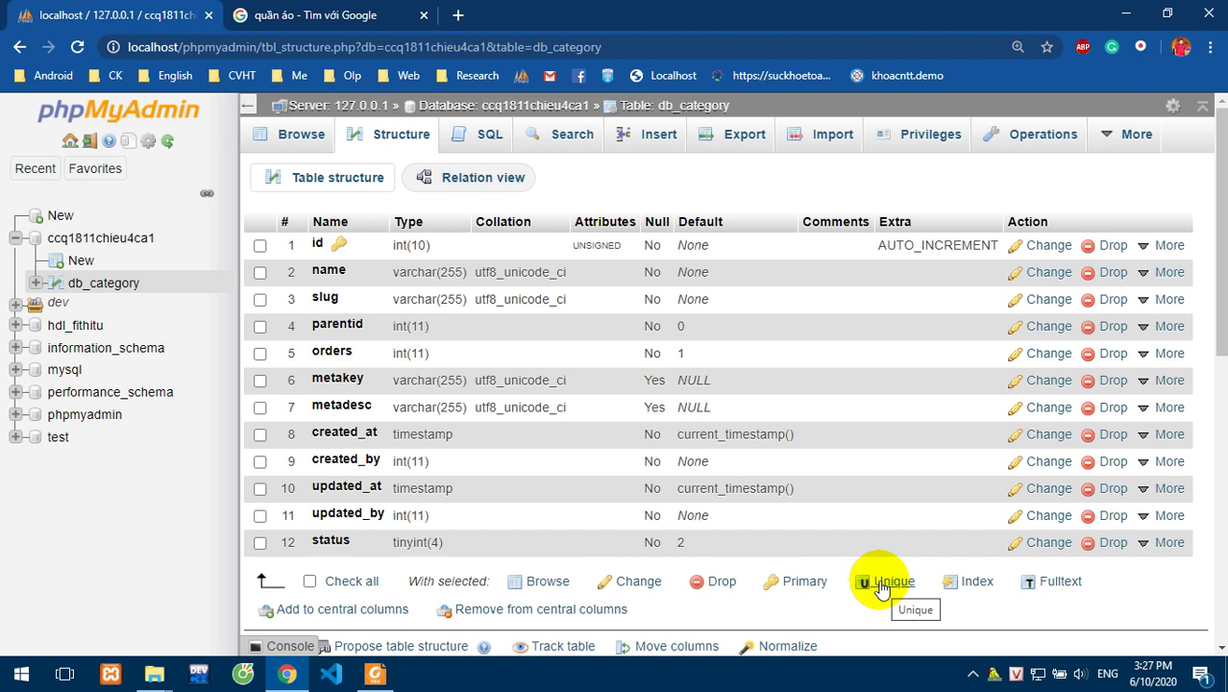
scroll(858, 558, "down", 3)
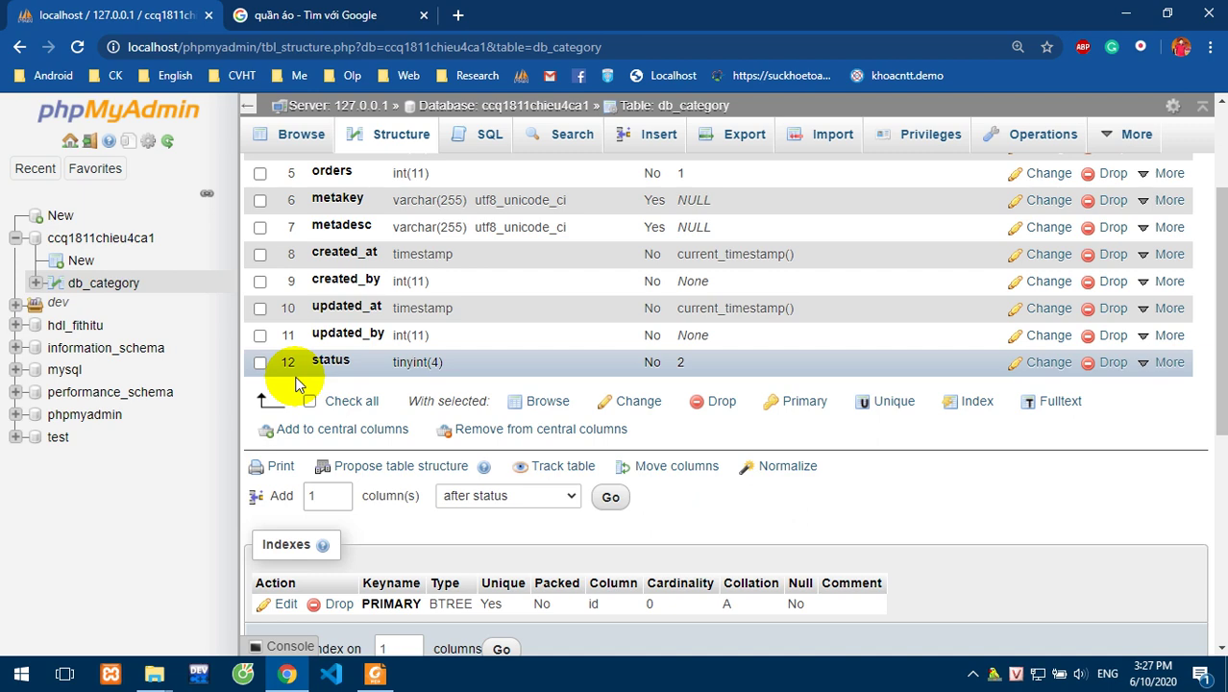
left_click(339, 492)
left_click(340, 492)
left_click(510, 497)
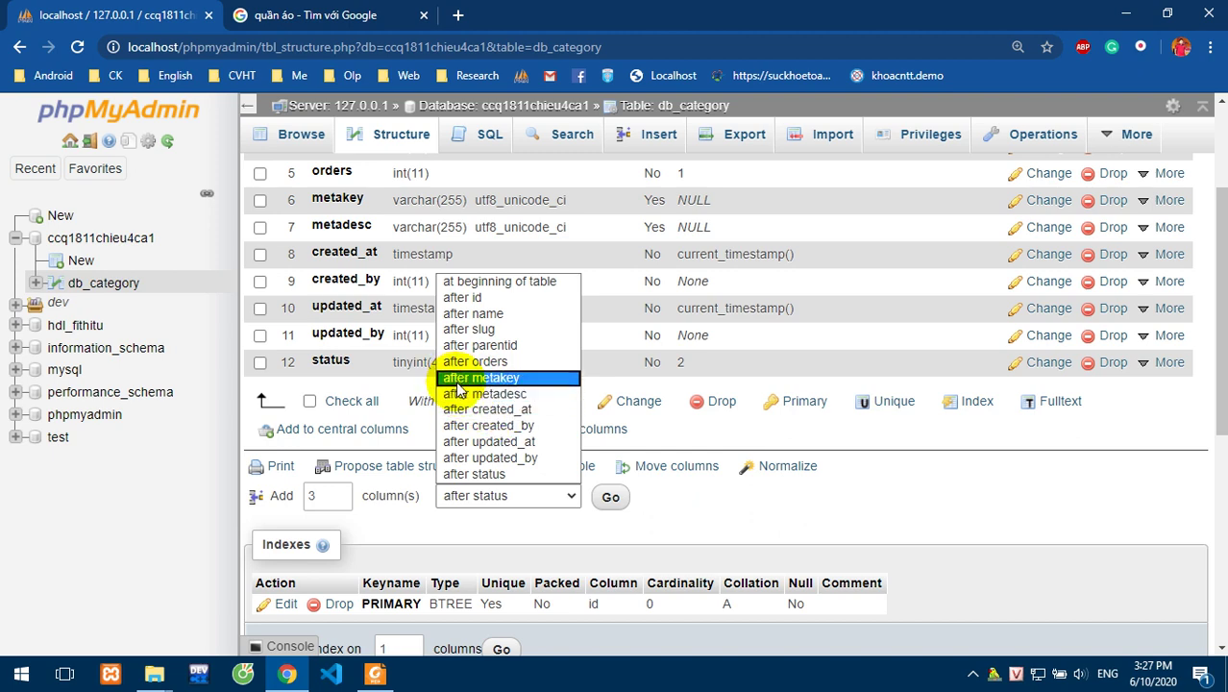
left_click(627, 534)
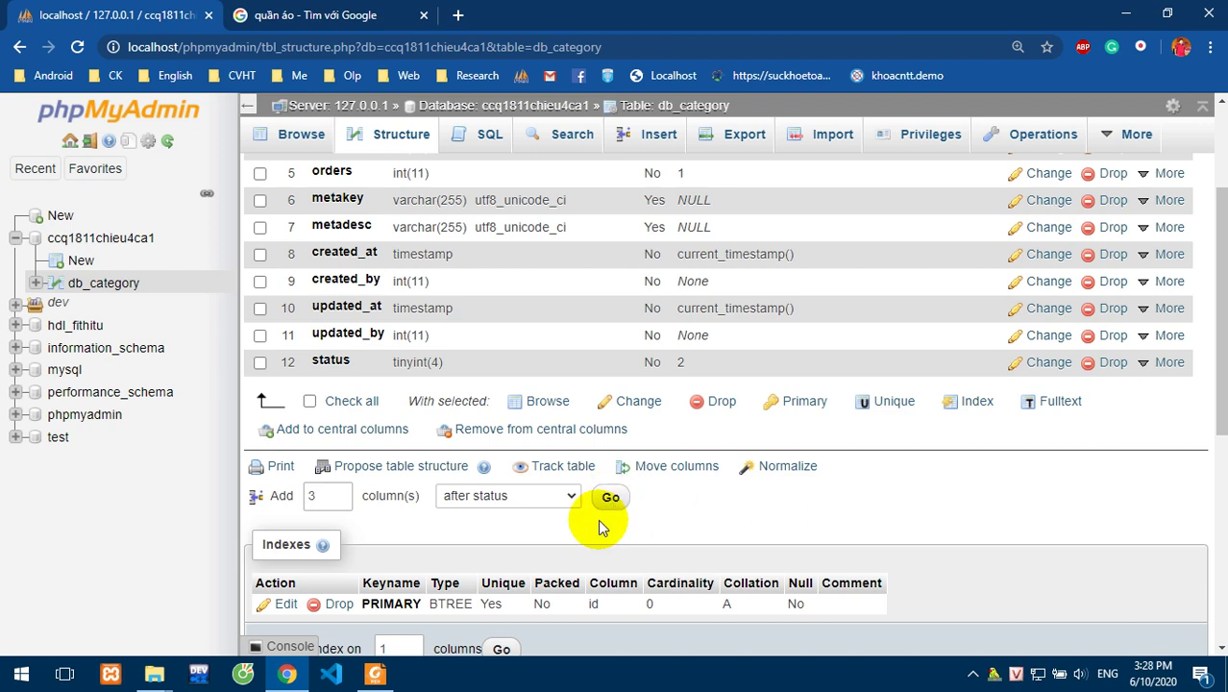
left_click(611, 498)
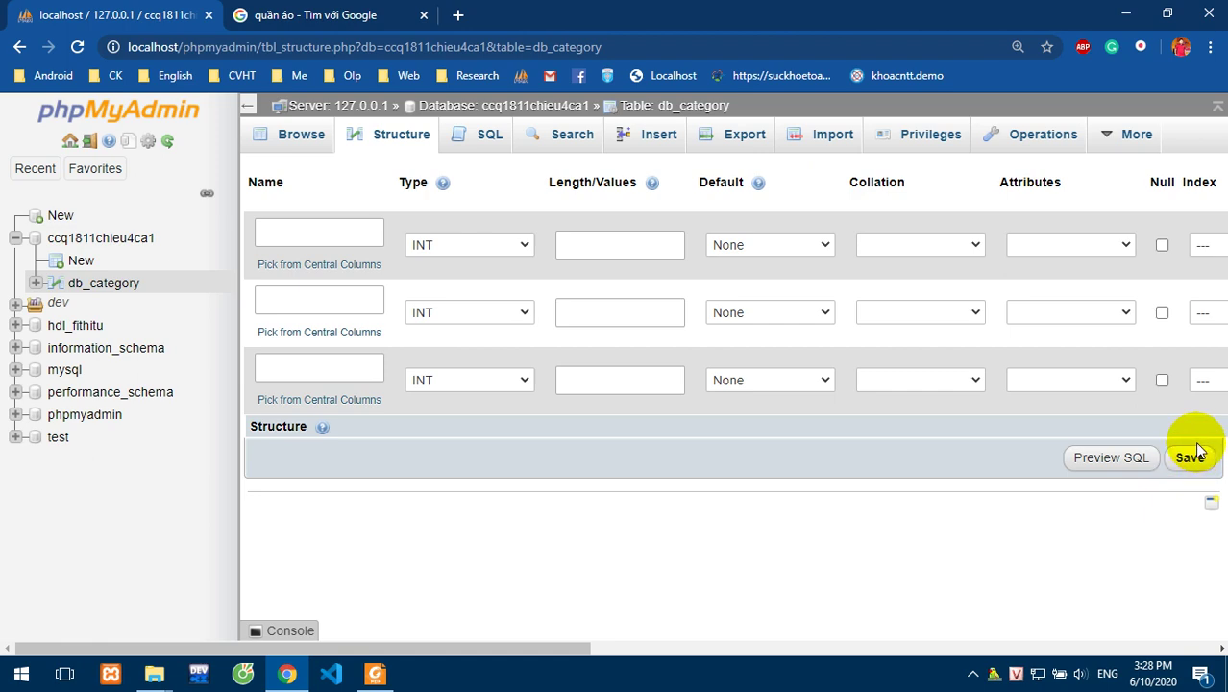
left_click(383, 143)
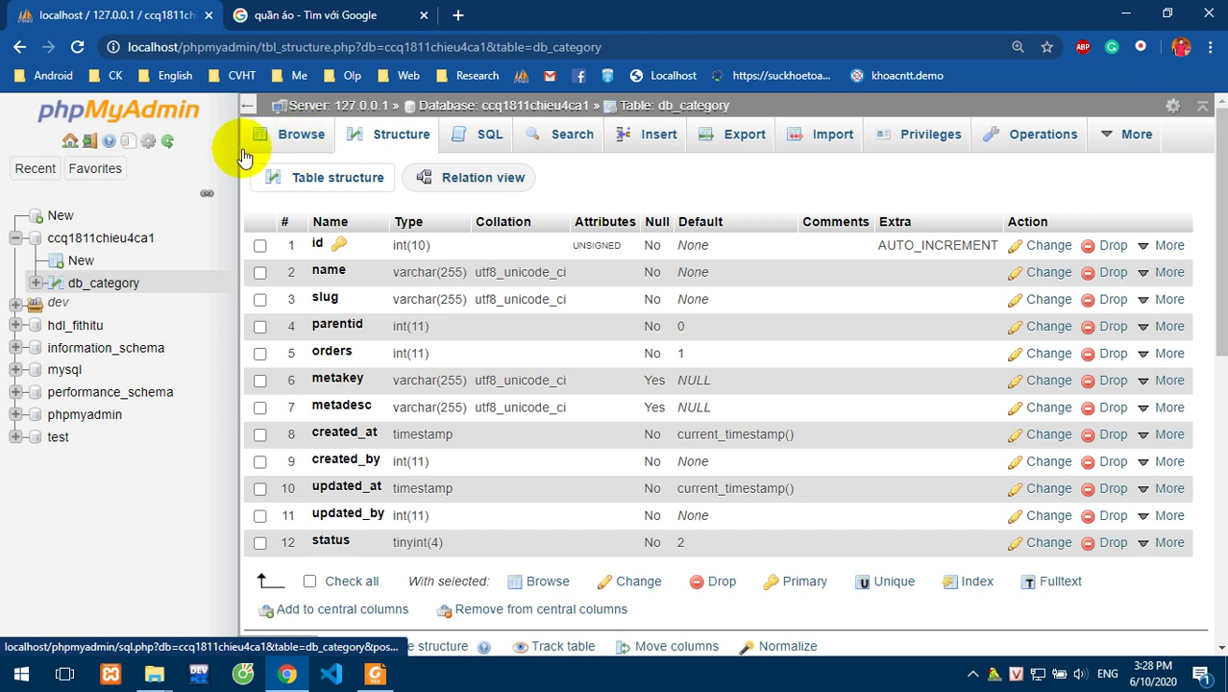
Browse the db_category rows, and start a new row with name "sẻwerf" and slug "ếwrewr".
left_click(294, 144)
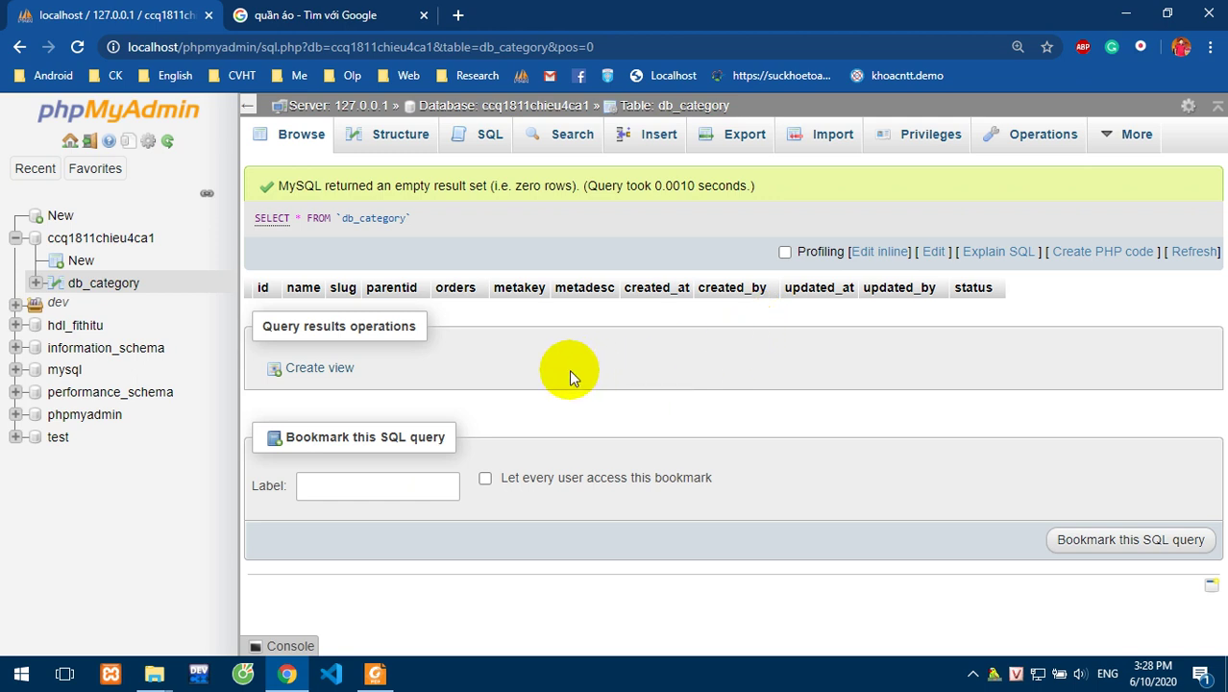
left_click(659, 142)
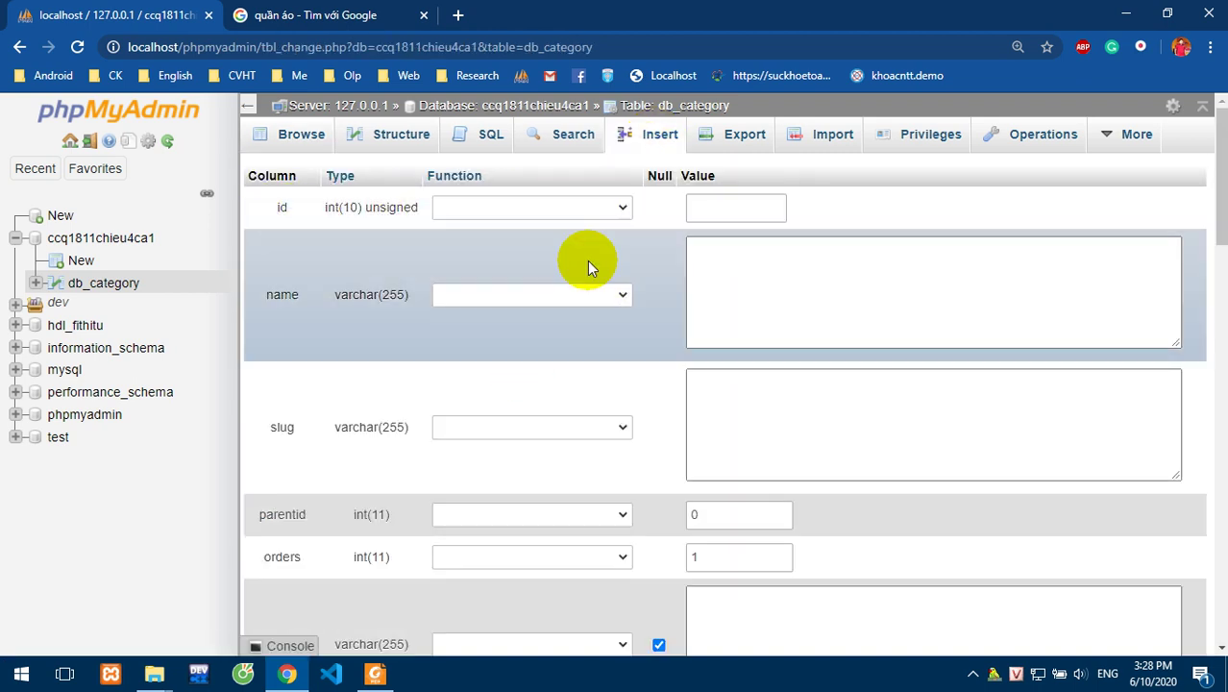
left_click(743, 289)
type("áo sơ")
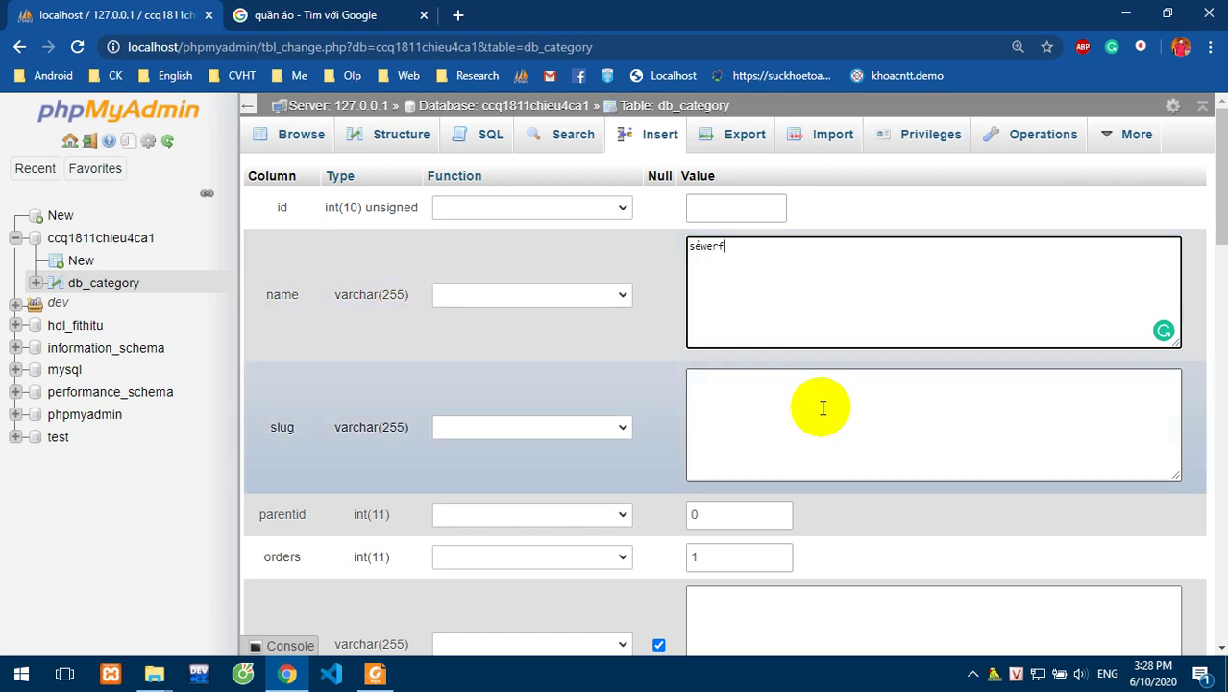
left_click(820, 411)
type("ao")
Enter metakey "ếwr" and metadesc "ewrewr", and insert the row into db_category.
scroll(820, 408, "down", 4)
left_click(812, 368)
type("áo sơ")
left_click(781, 273)
type("áo")
scroll(799, 230, "down", 4)
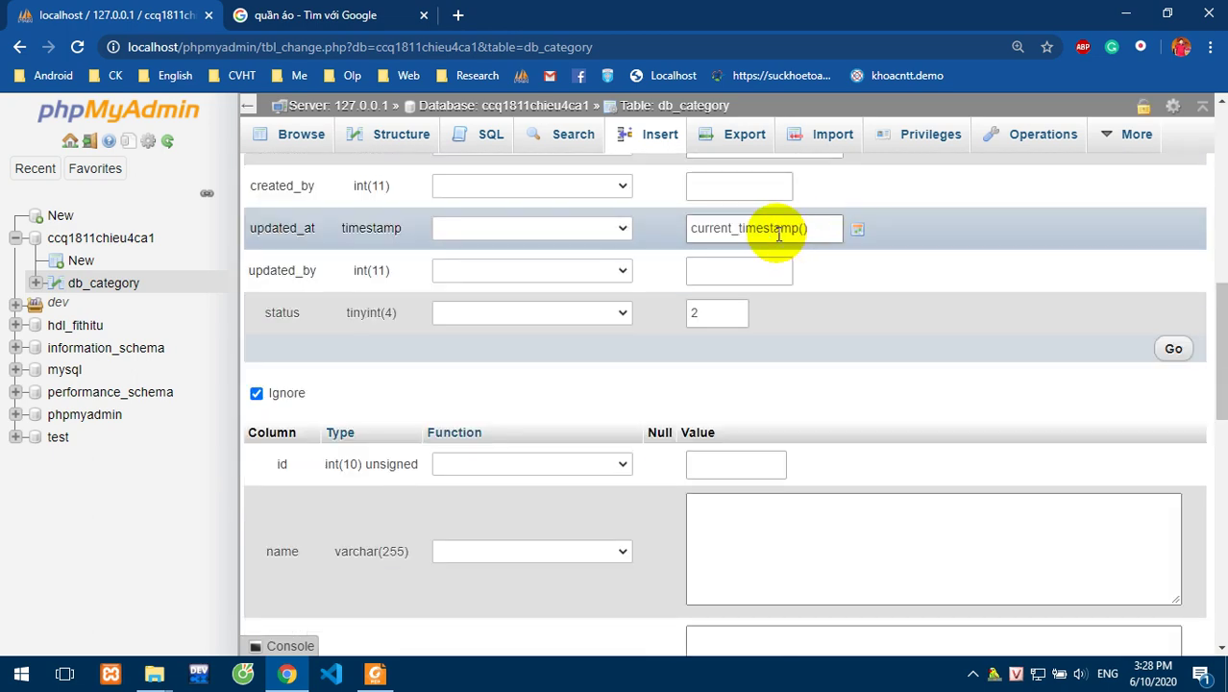
left_click(1173, 348)
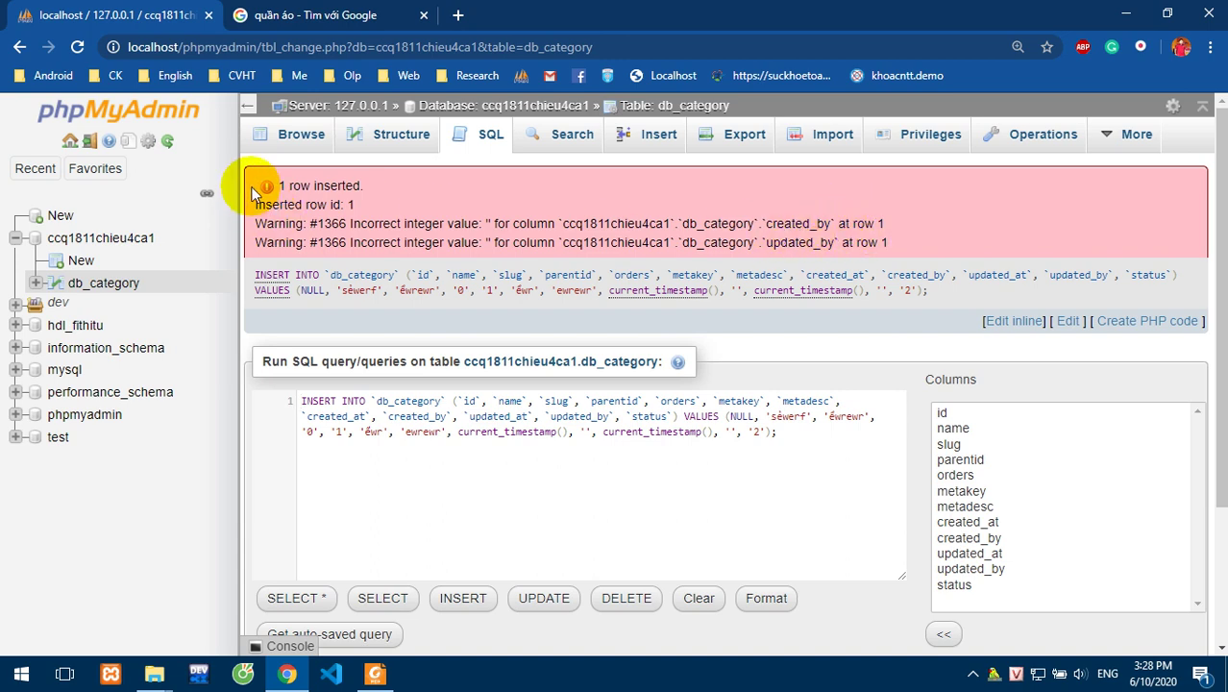
Review the warnings for the inserted row, and run the same INSERT query again to add an identical row.
left_click_drag(817, 223, 770, 223)
left_click_drag(689, 223, 727, 223)
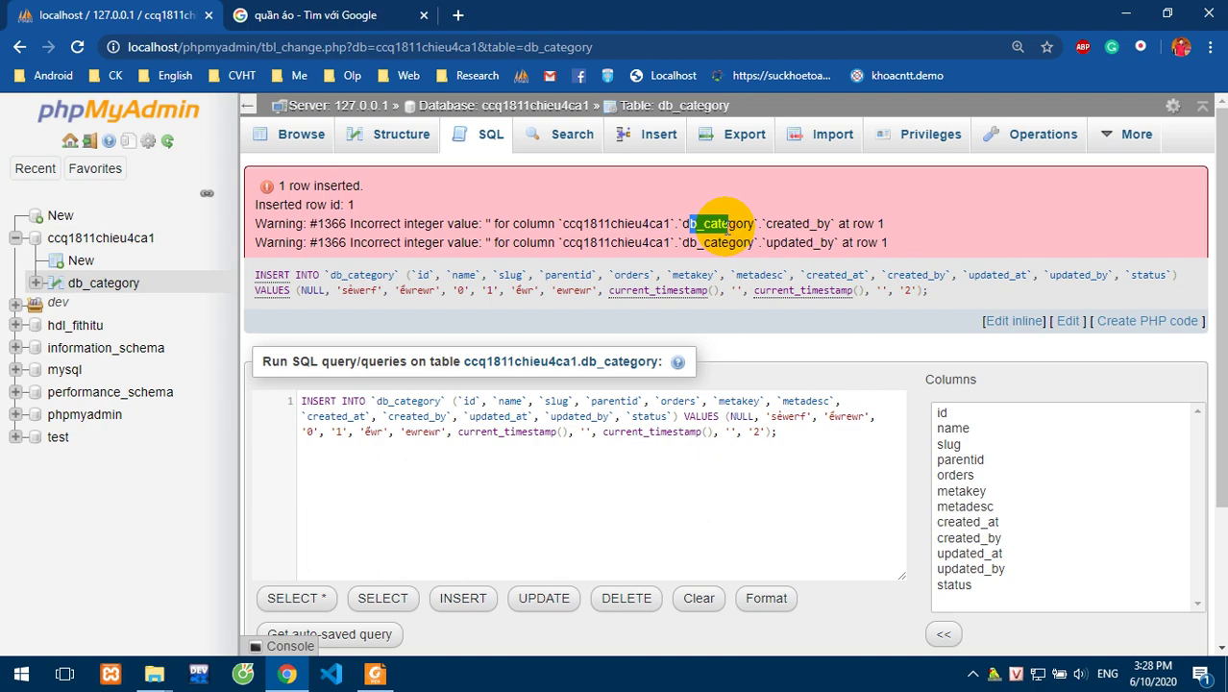
scroll(826, 481, "down", 2)
scroll(958, 335, "up", 2)
scroll(1172, 501, "down", 2)
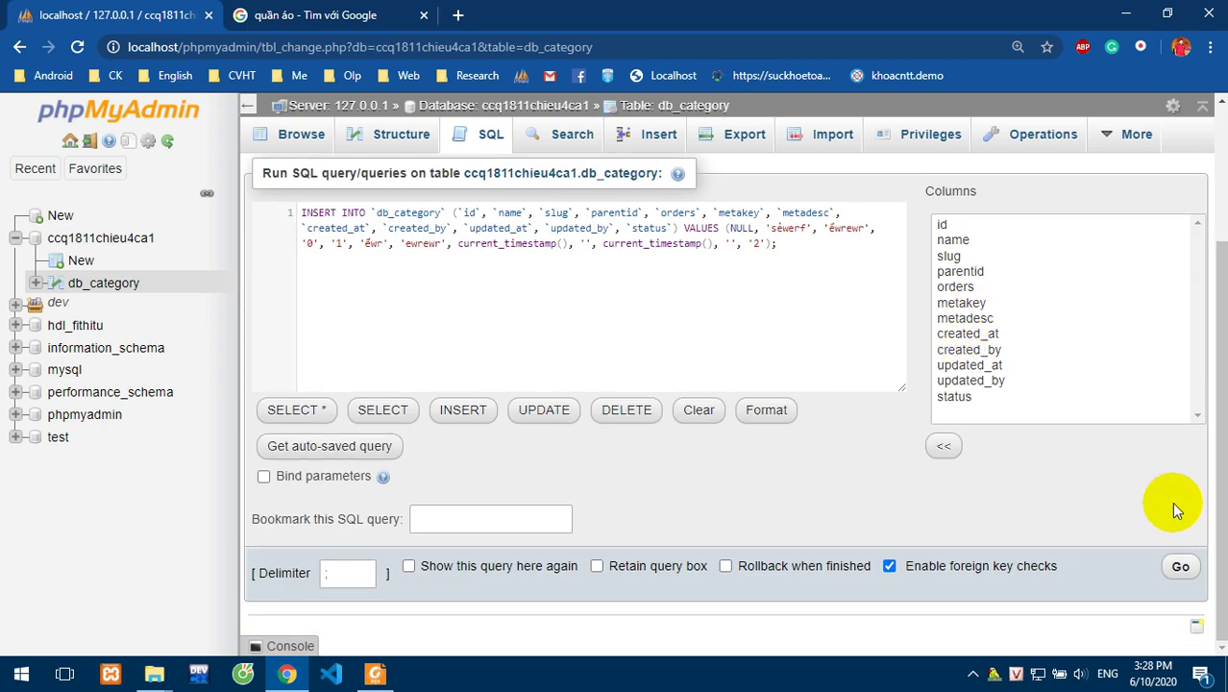
left_click(1180, 566)
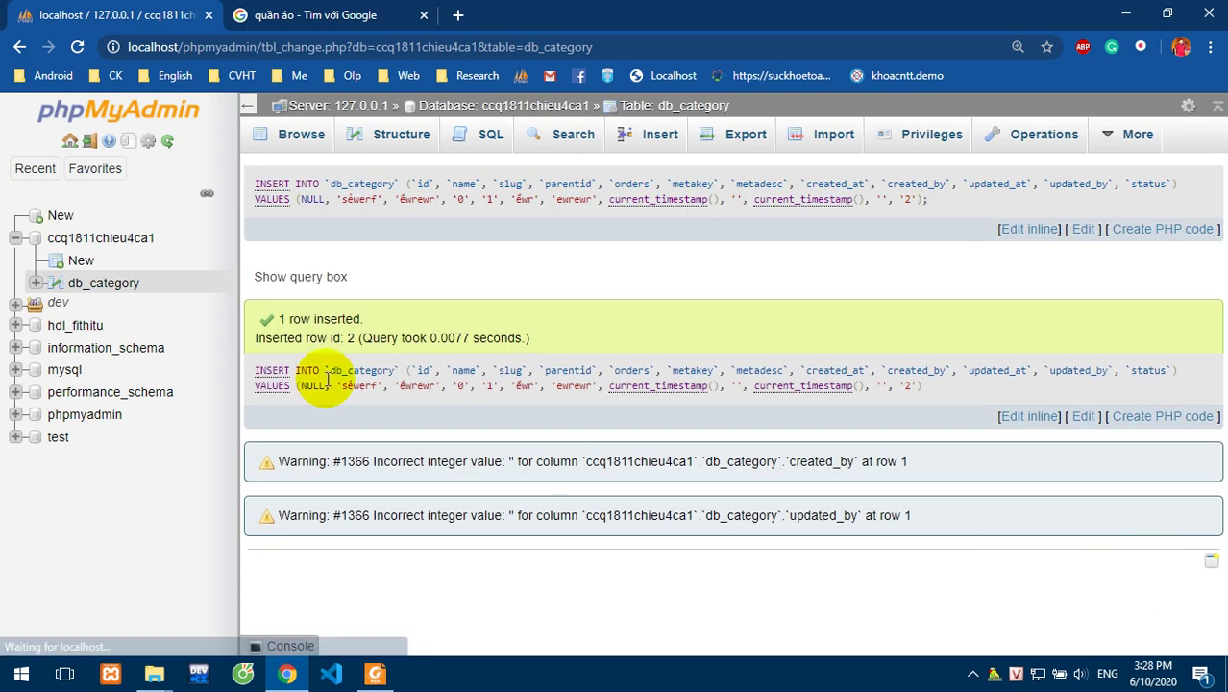
Browse the db_category rows and check all their columns through to status.
left_click(302, 135)
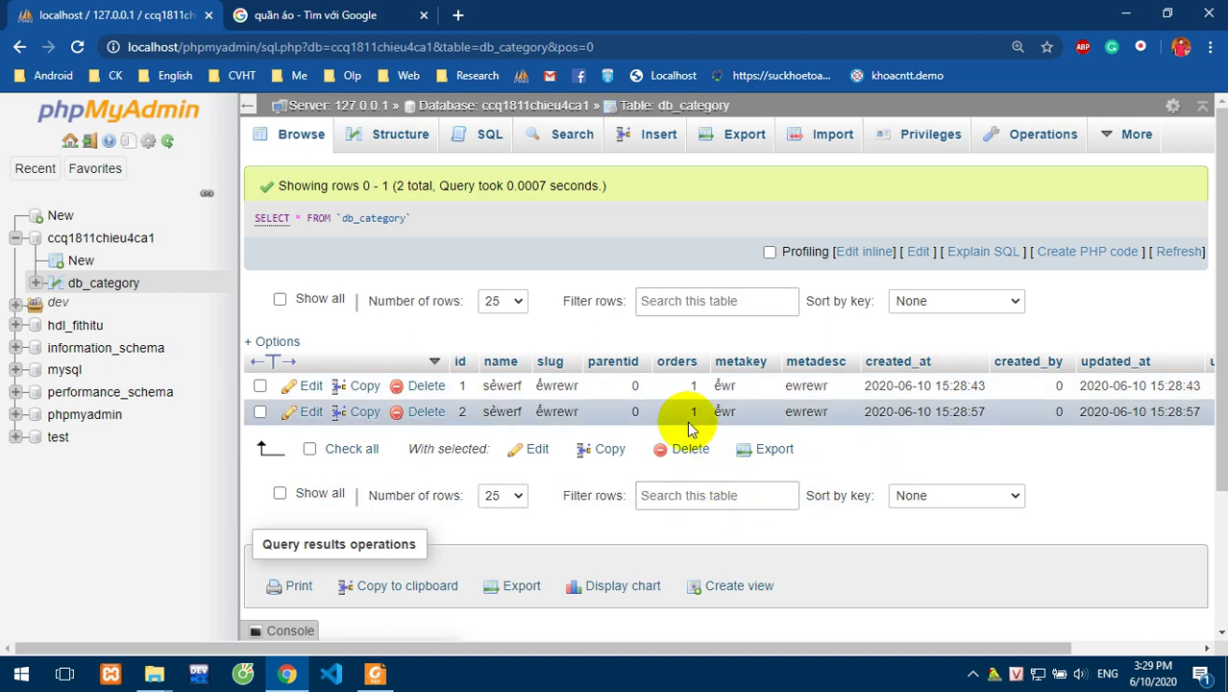
left_click_drag(706, 654, 860, 637)
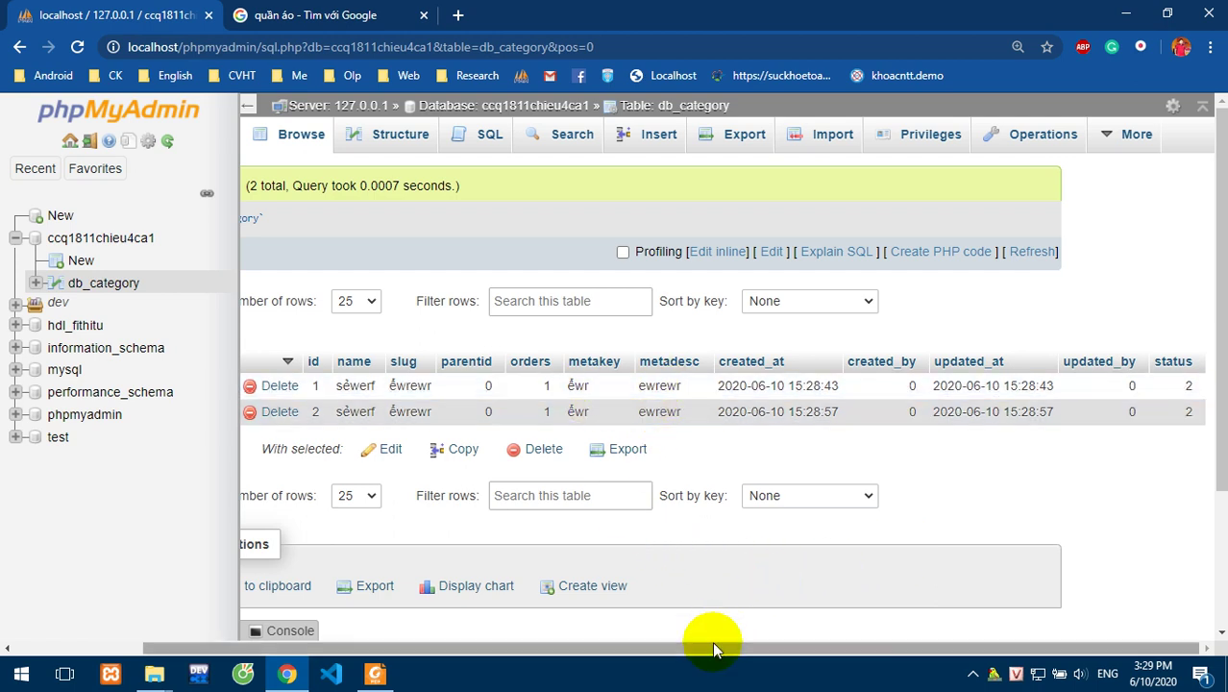
left_click_drag(712, 641, 577, 641)
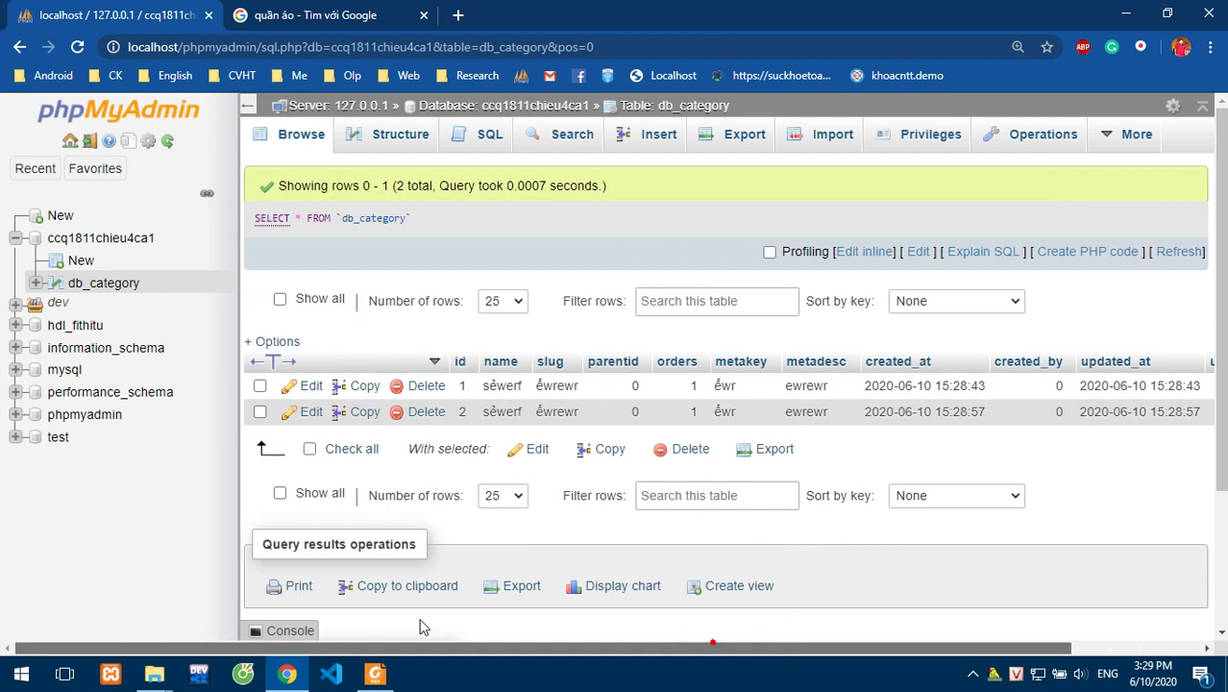
Copy both db_category rows as new rows, and select all rows in the listing.
left_click(325, 454)
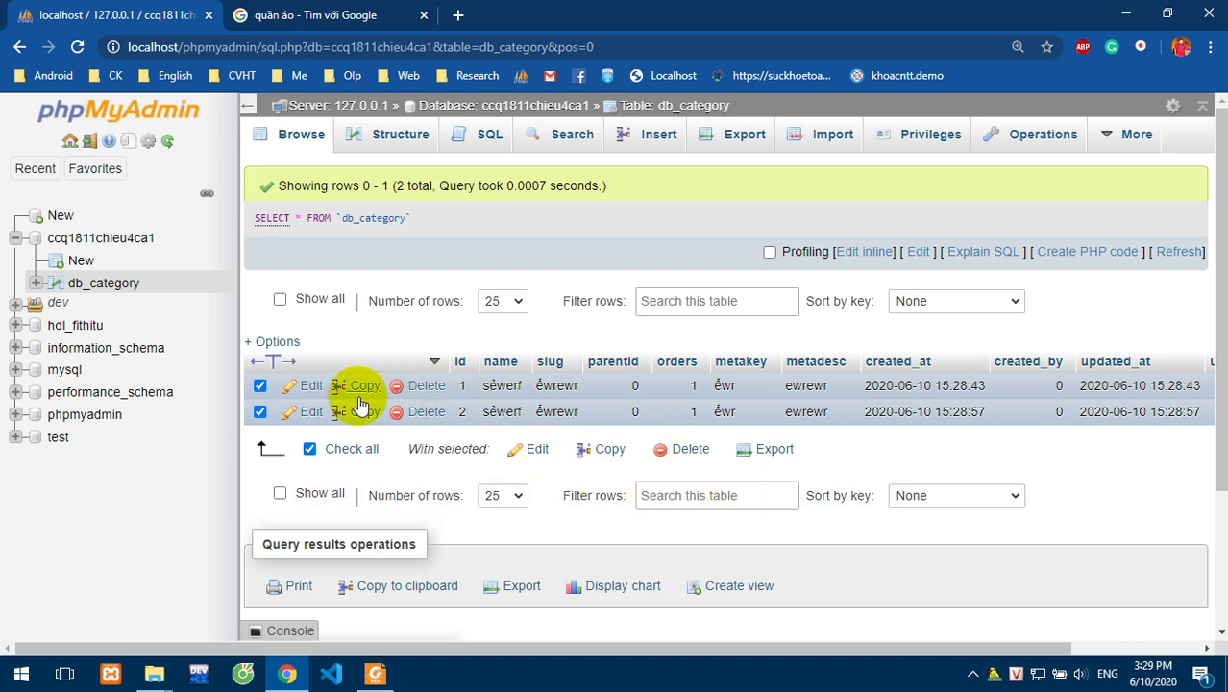
left_click(609, 449)
scroll(1146, 527, "down", 2)
scroll(1145, 528, "down", 4)
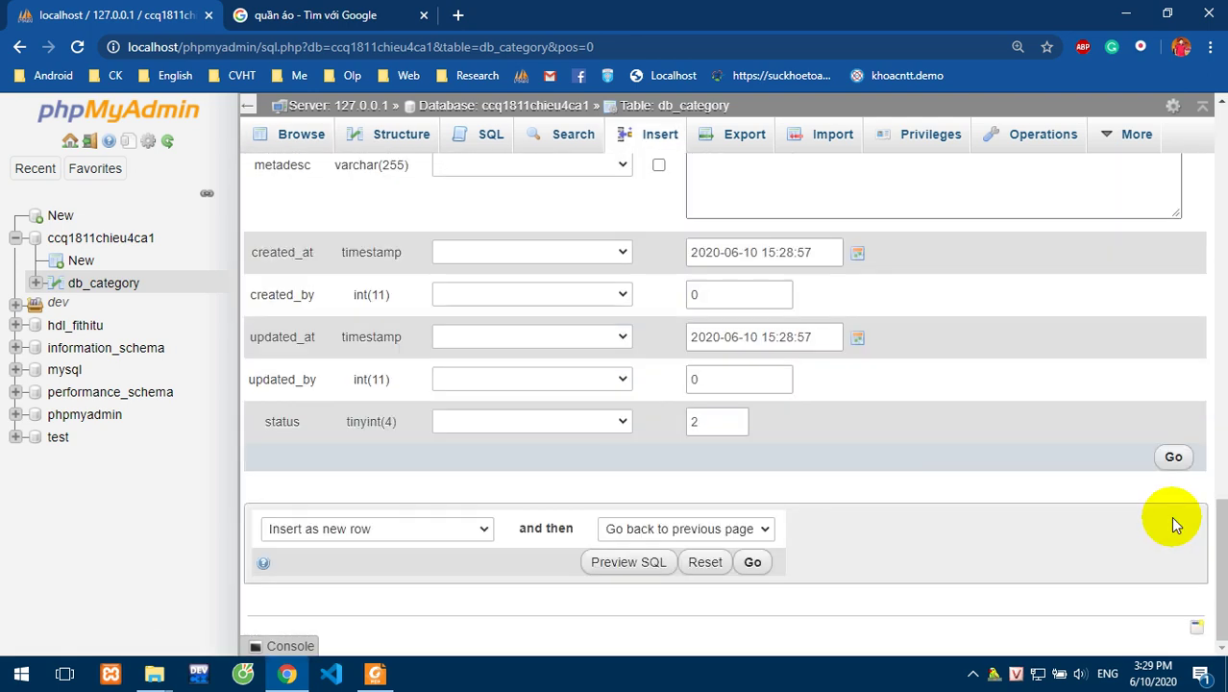
left_click(1168, 459)
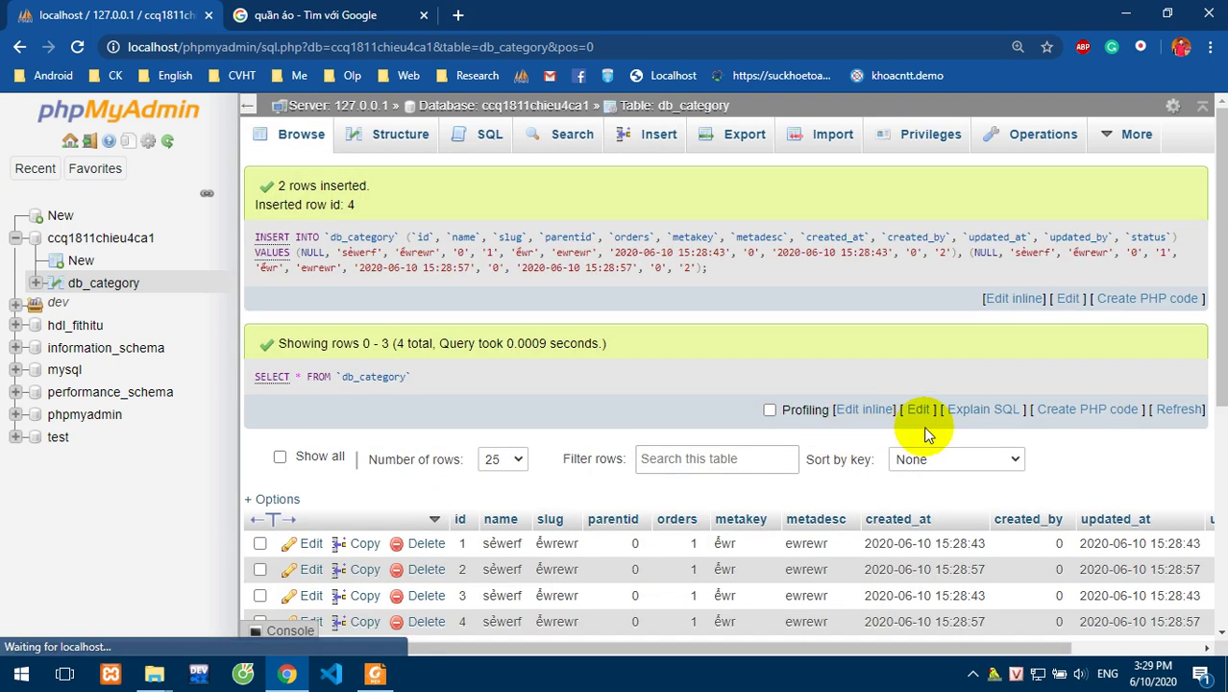
scroll(394, 481, "down", 3)
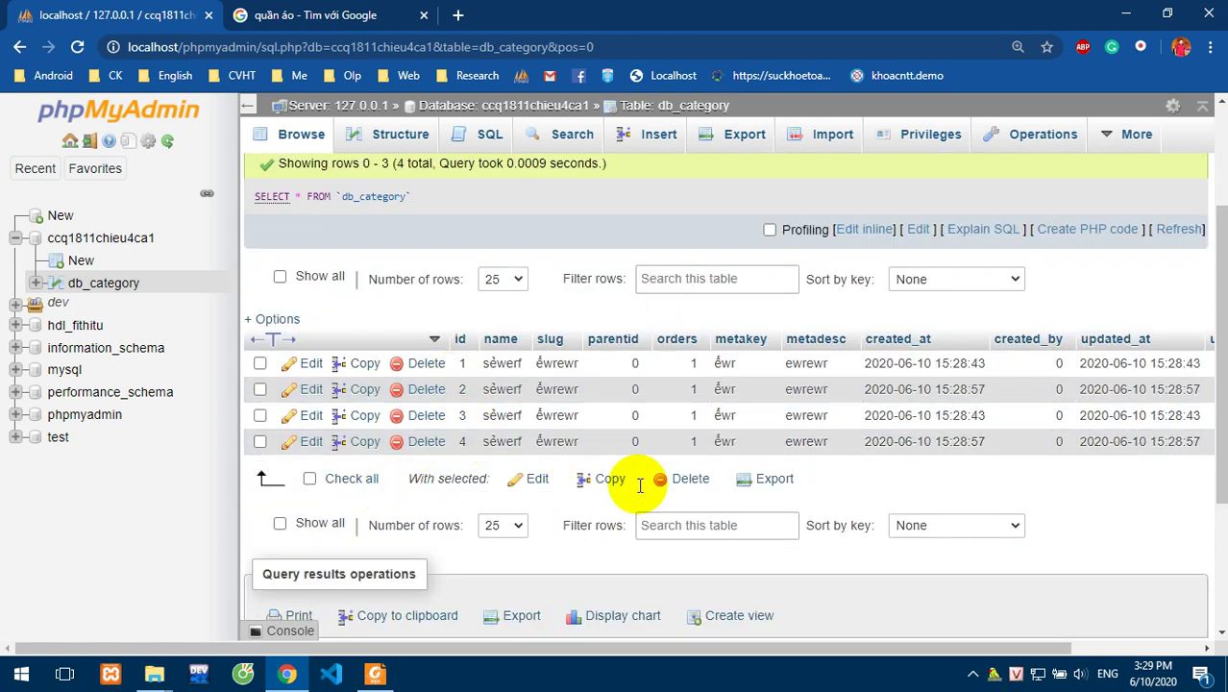
left_click(309, 479)
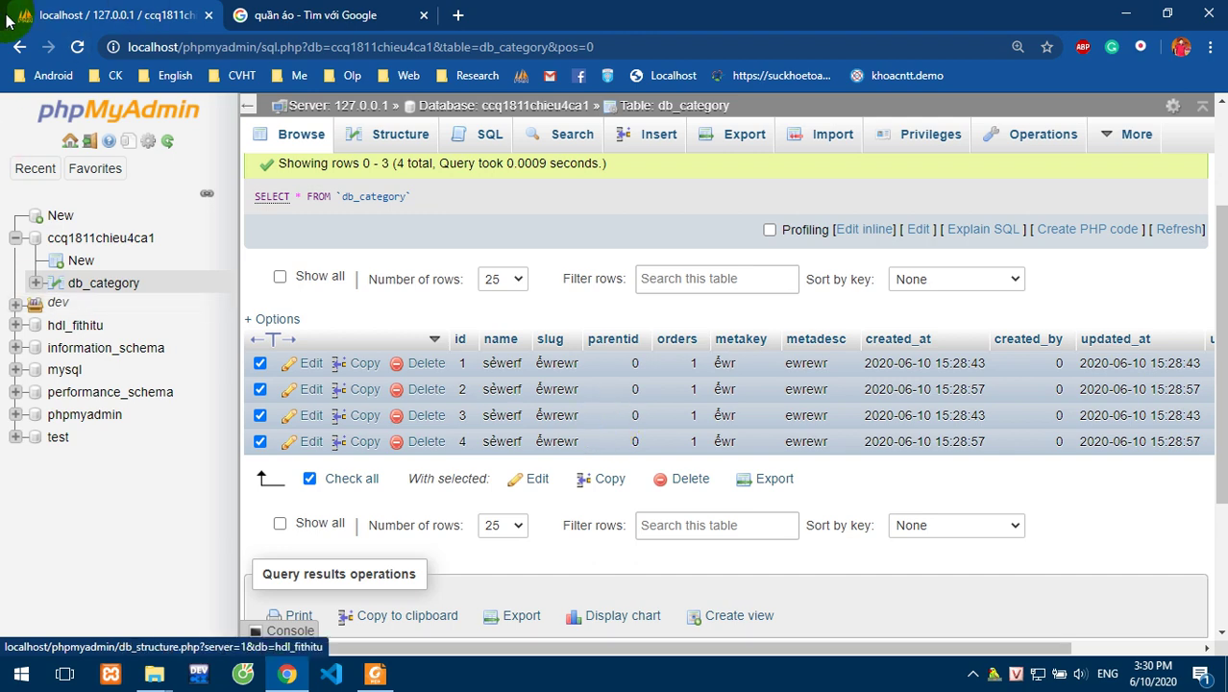
Export the whole ccq1811chieu4ca1 database with the Quick method in SQL format.
left_click(151, 240)
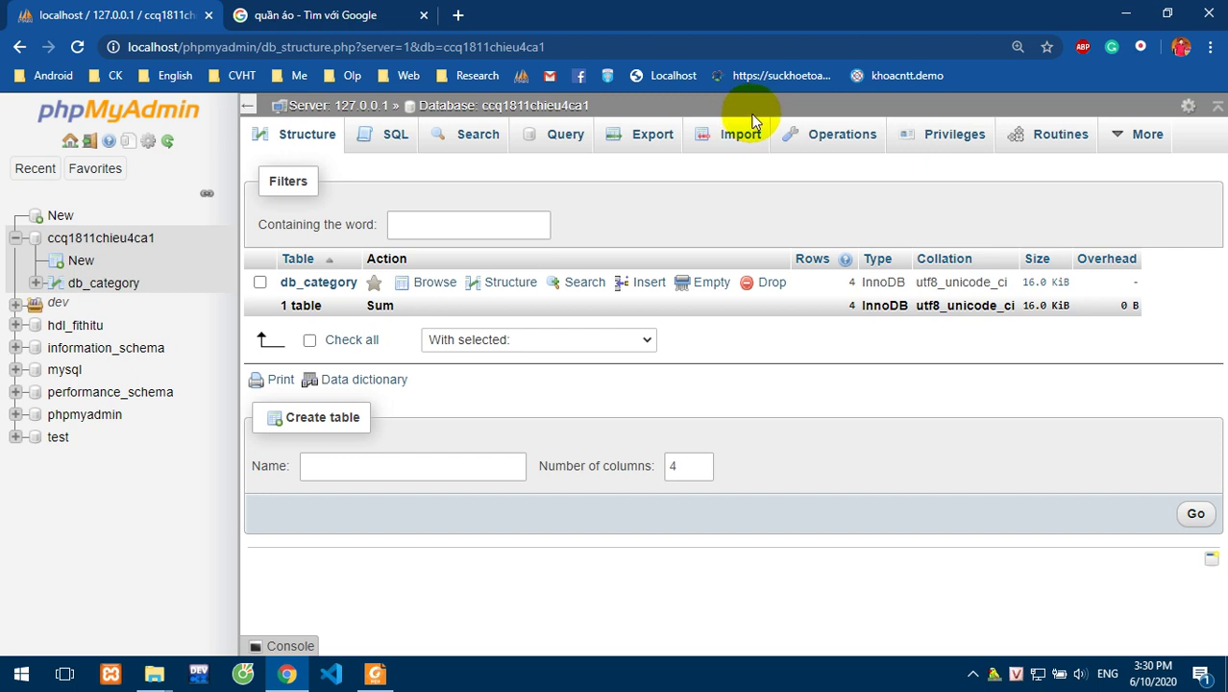
left_click(653, 140)
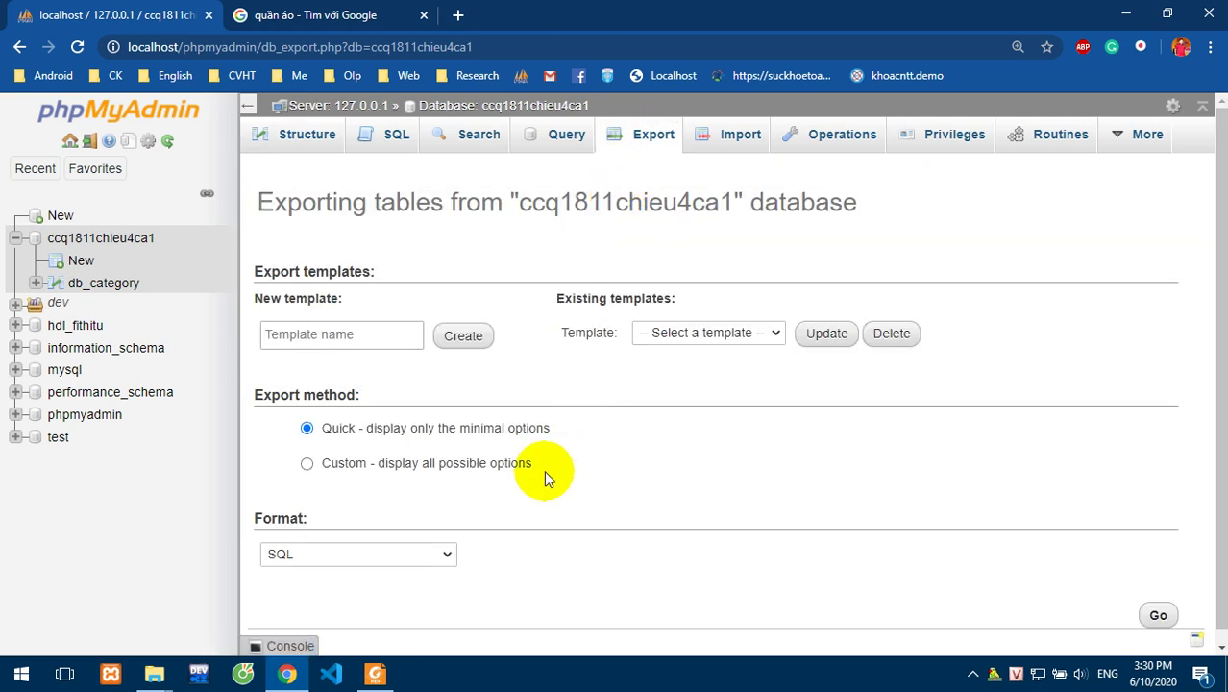
scroll(544, 470, "down", 1)
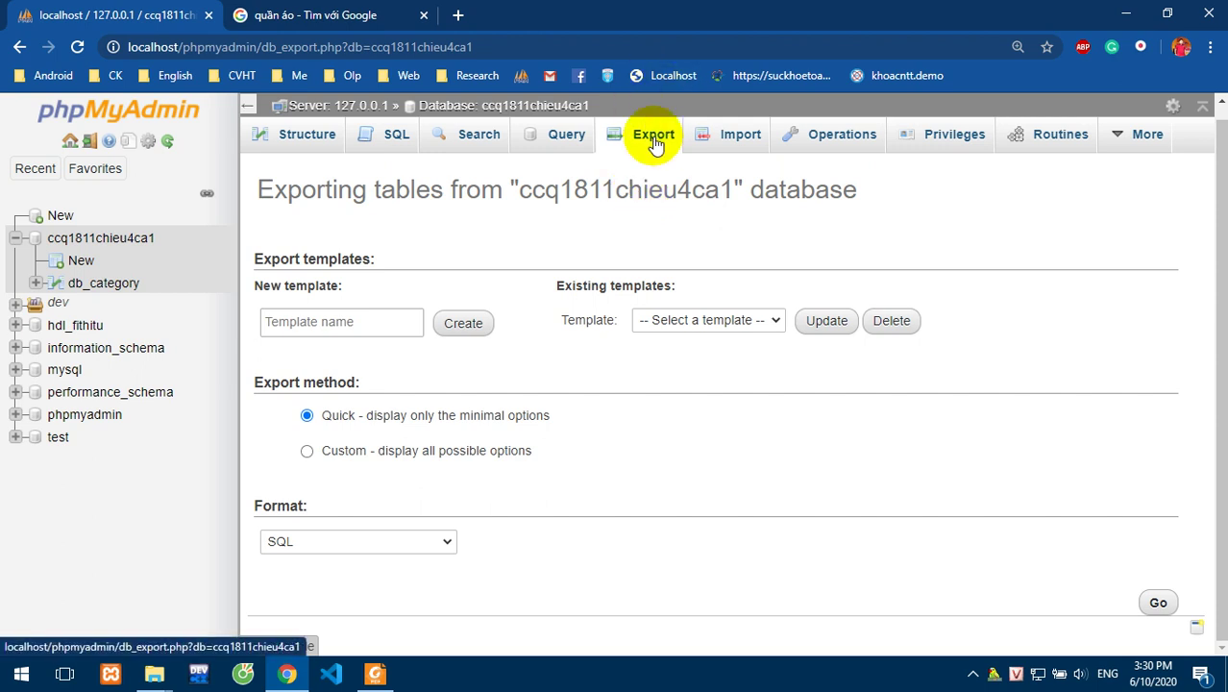
left_click(1158, 602)
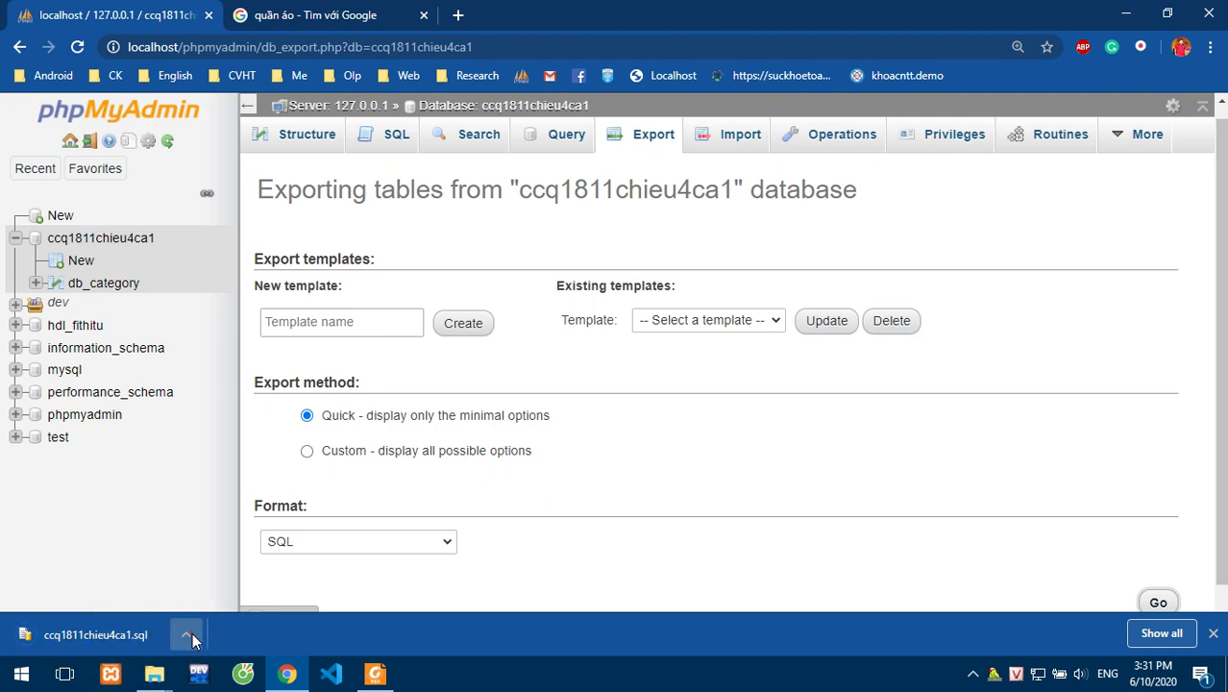
Show the downloaded ccq1811chieu4ca1.sql in its Tuan3 folder and move it to the desktop.
left_click(189, 635)
left_click(214, 572)
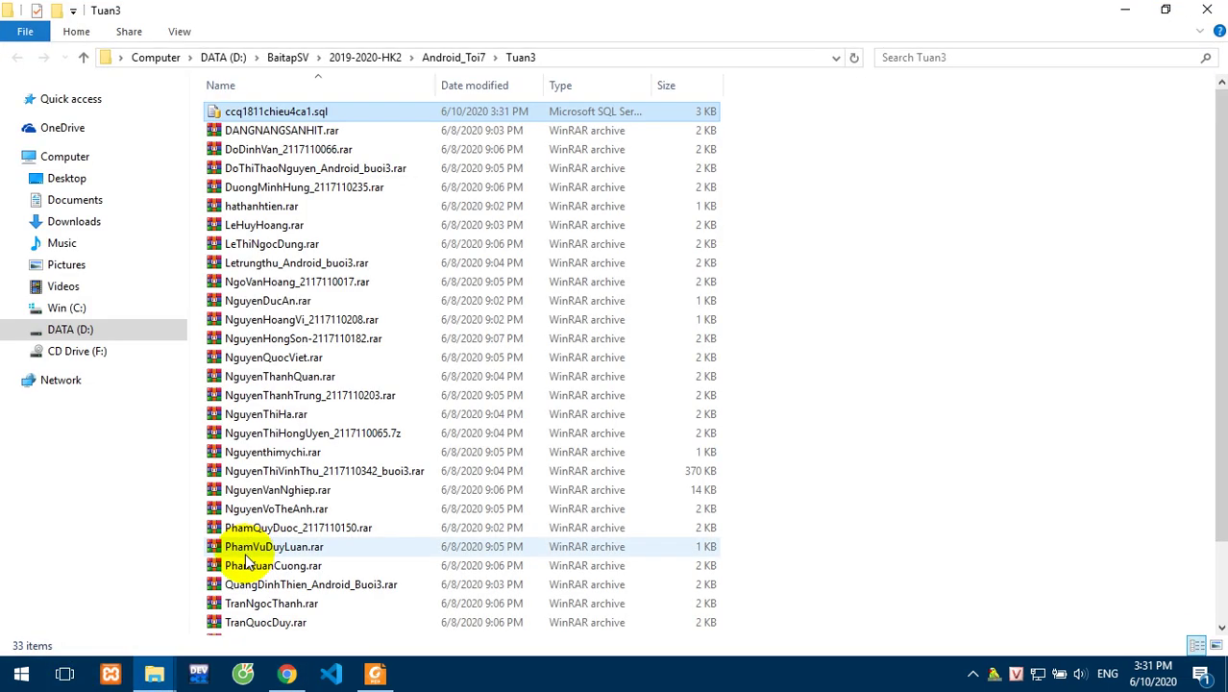
right_click(294, 112)
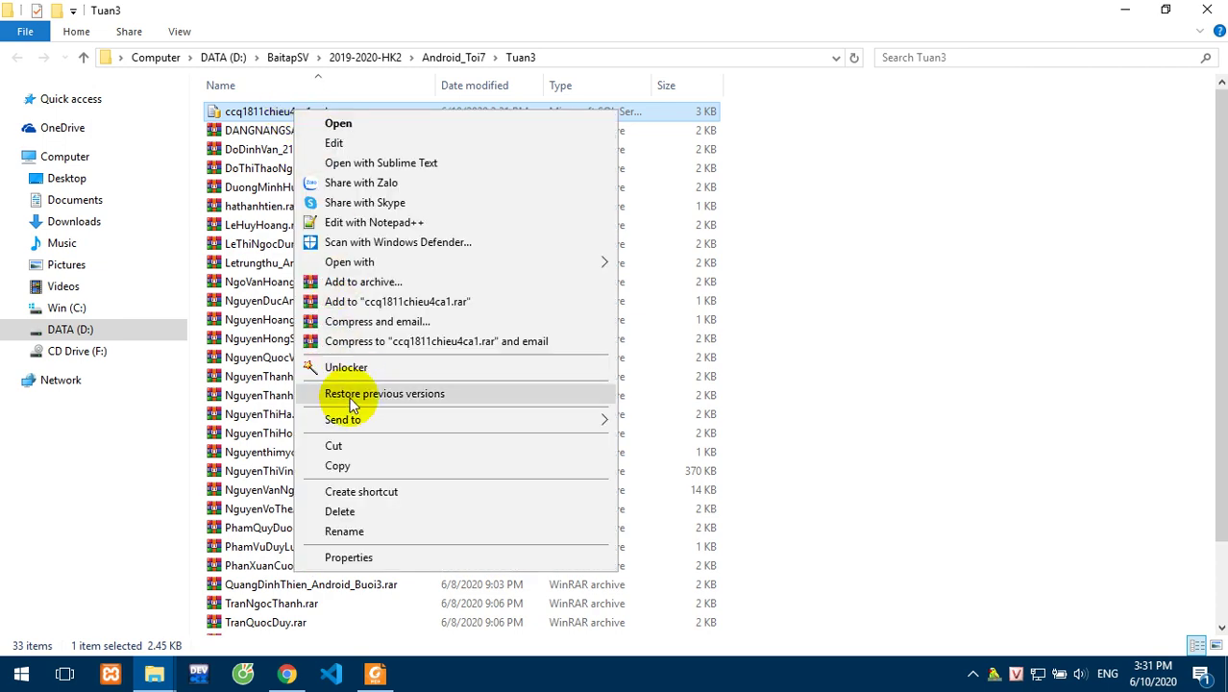
left_click(334, 446)
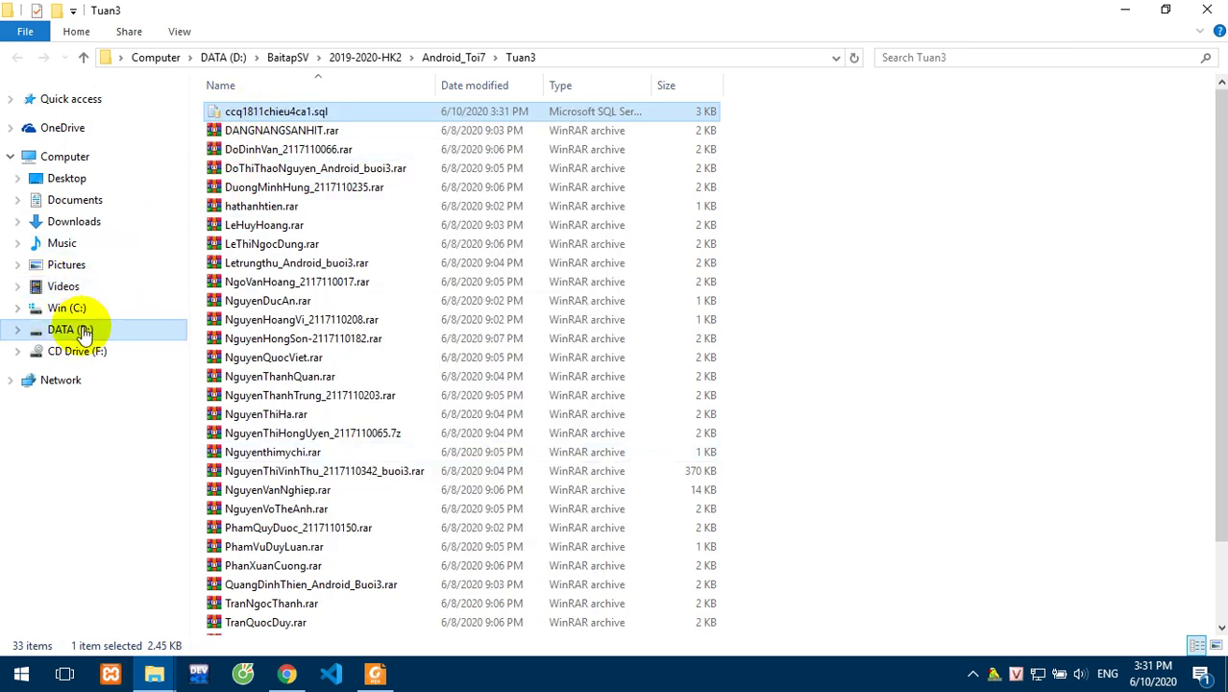
left_click(1115, 15)
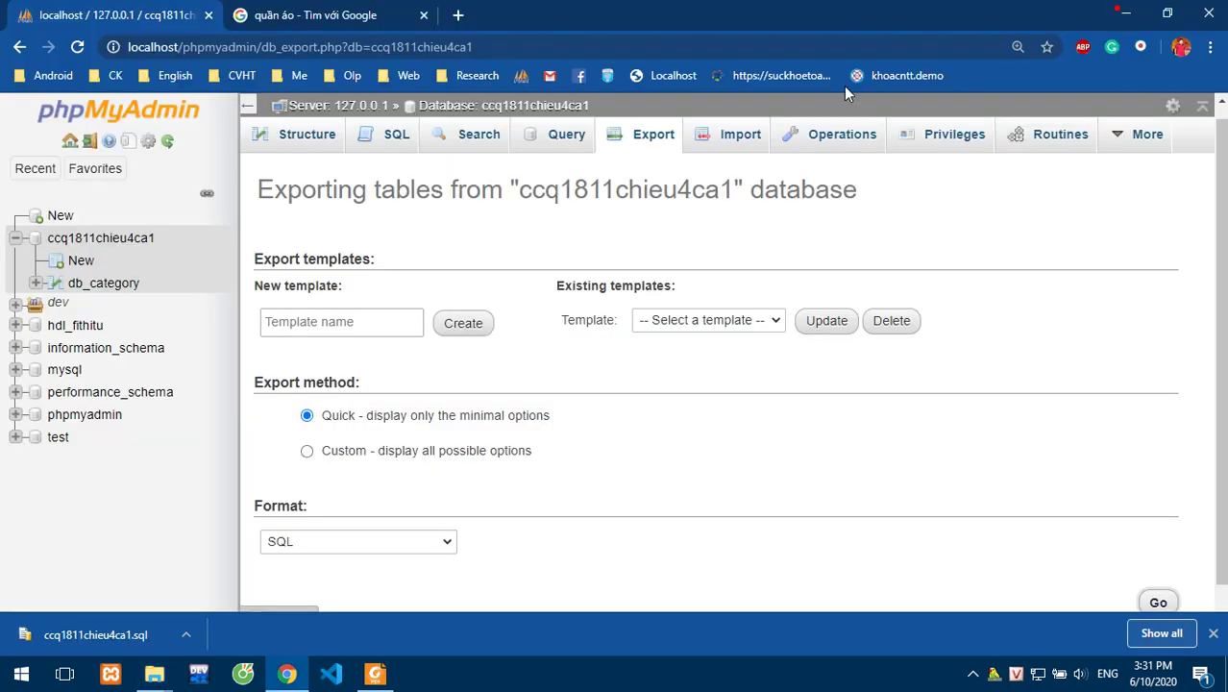
left_click(1132, 12)
right_click(348, 131)
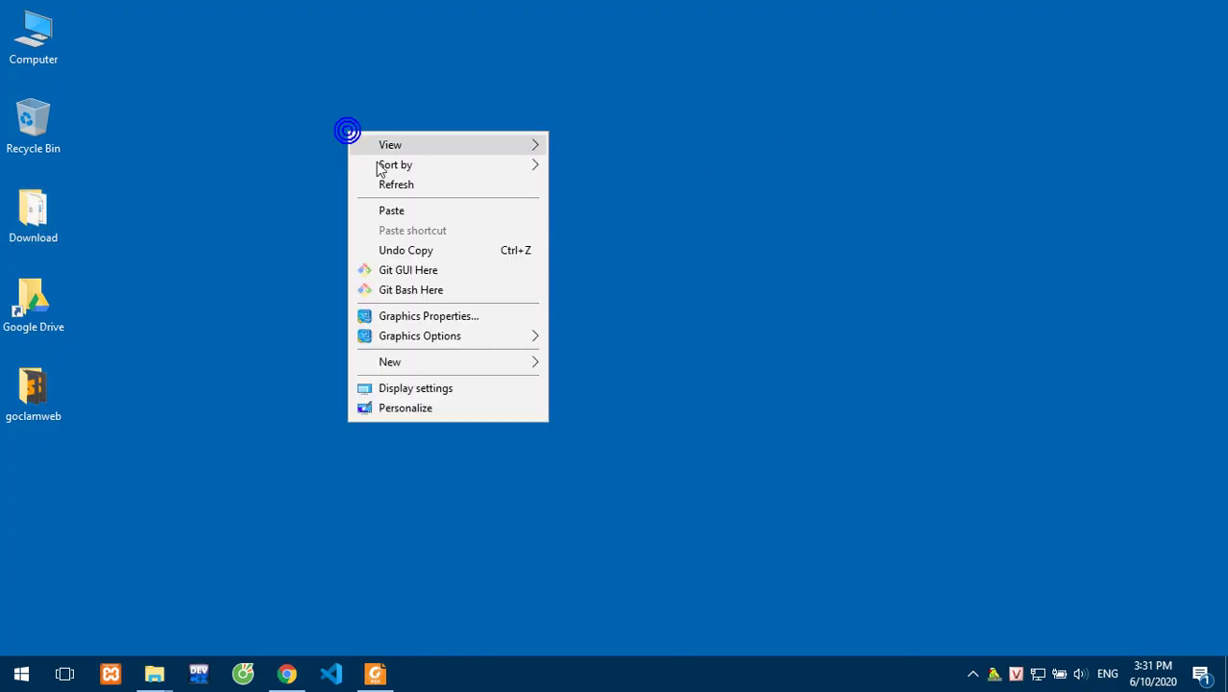
left_click(404, 206)
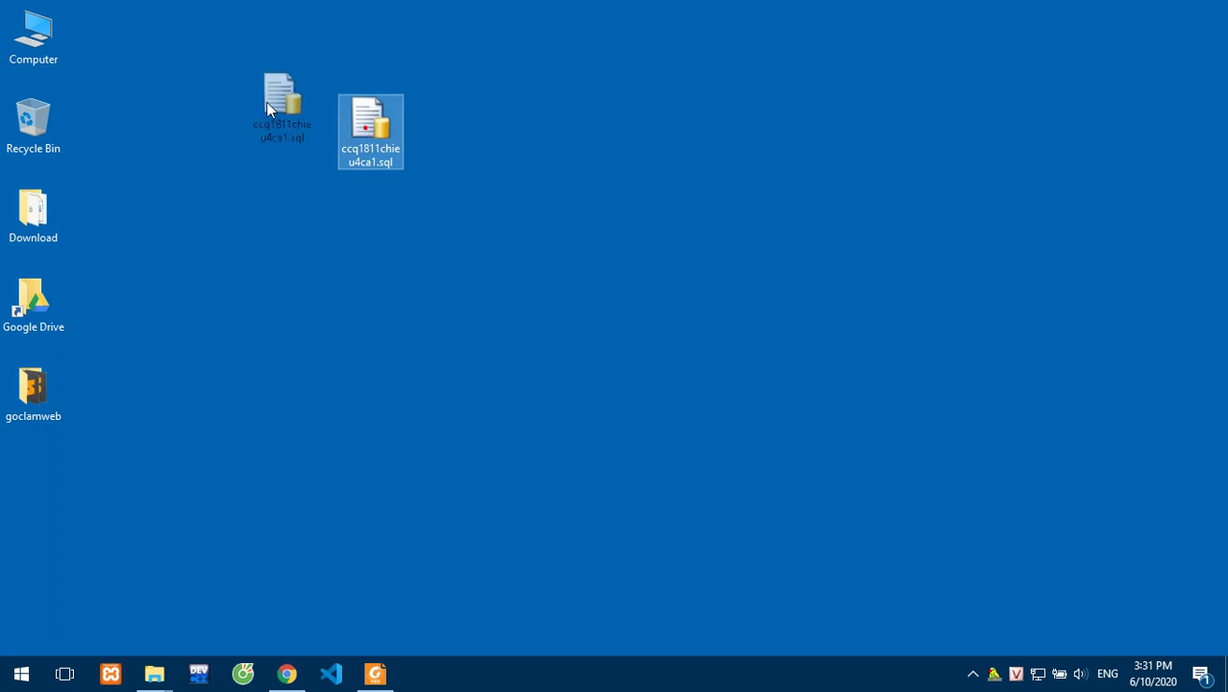
Reposition the SQL file on the desktop, and drop the ccq1811chieu4ca1 database in phpMyAdmin in Chrome.
left_click_drag(273, 104, 161, 121)
left_click(286, 673)
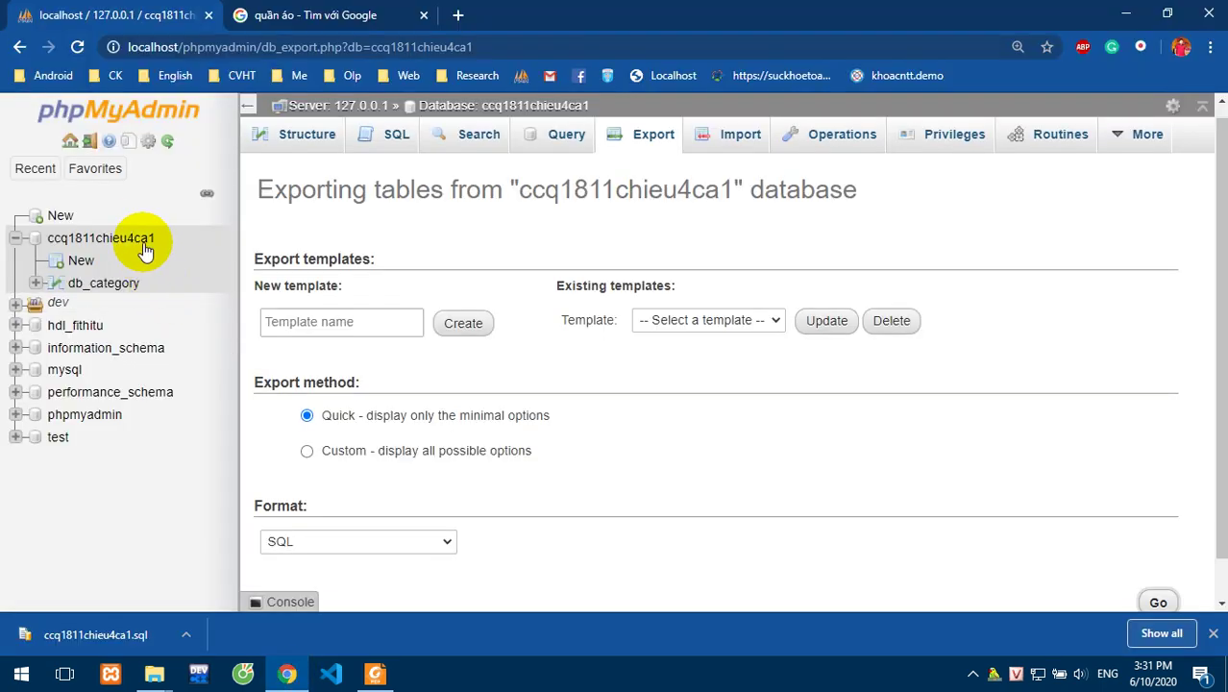
left_click(135, 239)
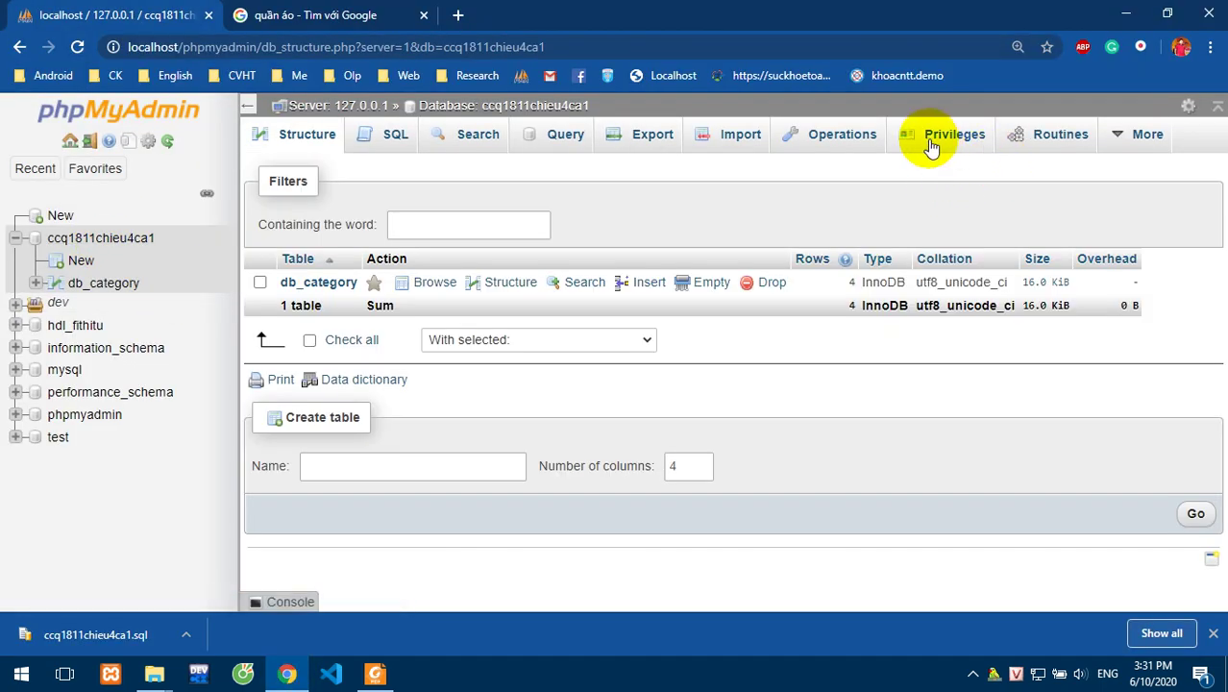
left_click(841, 134)
scroll(528, 384, "down", 4)
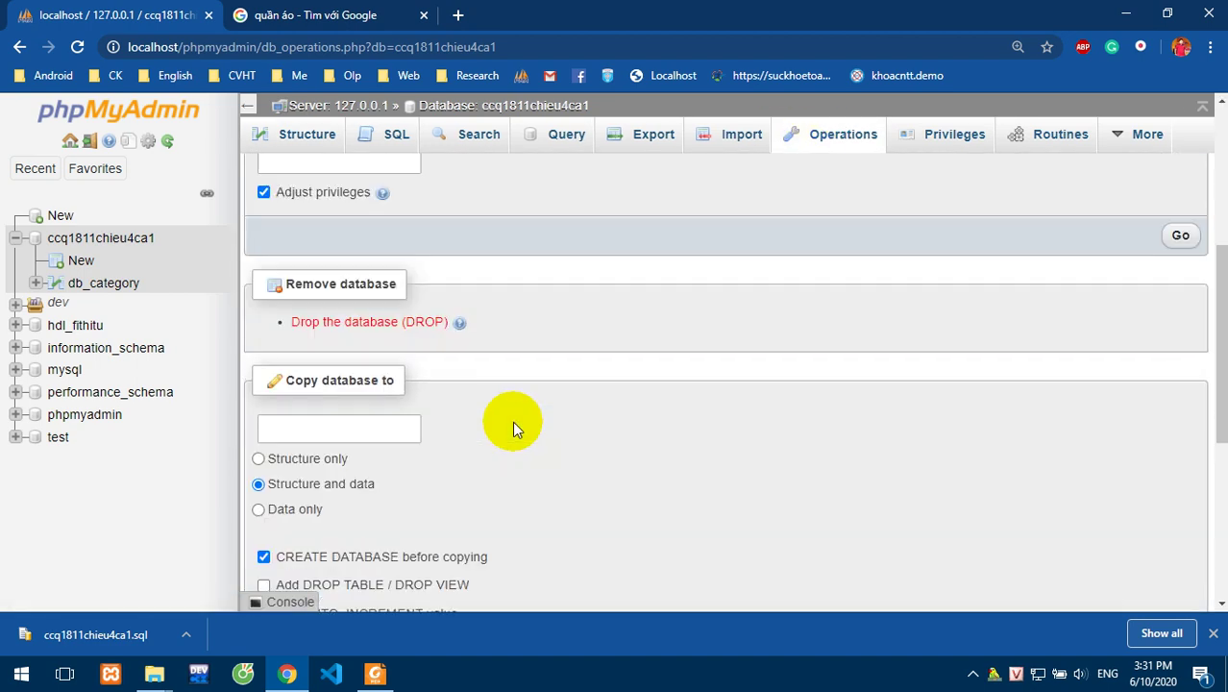
scroll(512, 421, "down", 4)
scroll(512, 421, "up", 4)
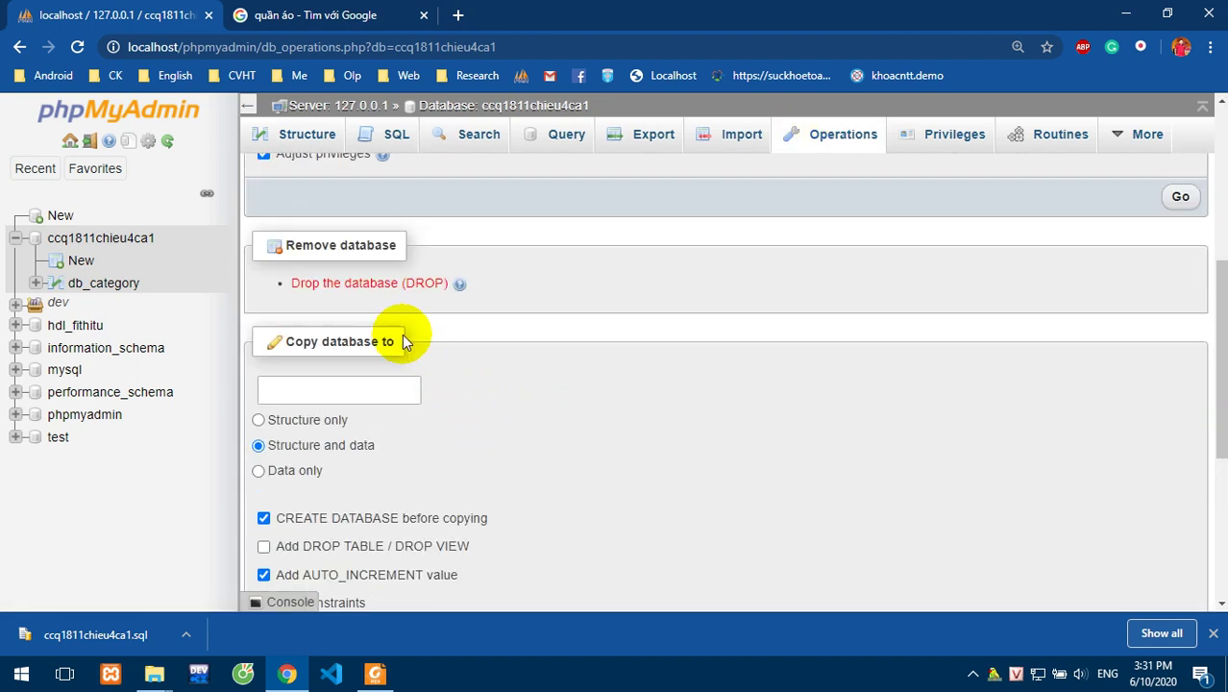
left_click(357, 284)
left_click(632, 419)
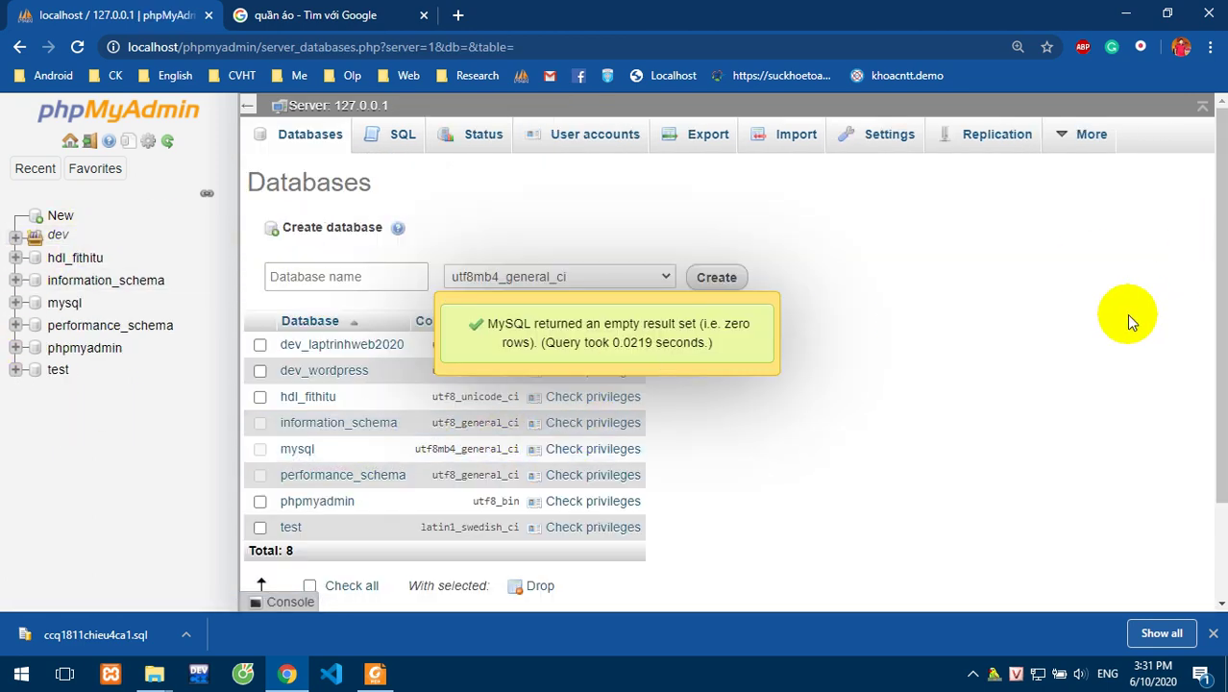
left_click(1129, 314)
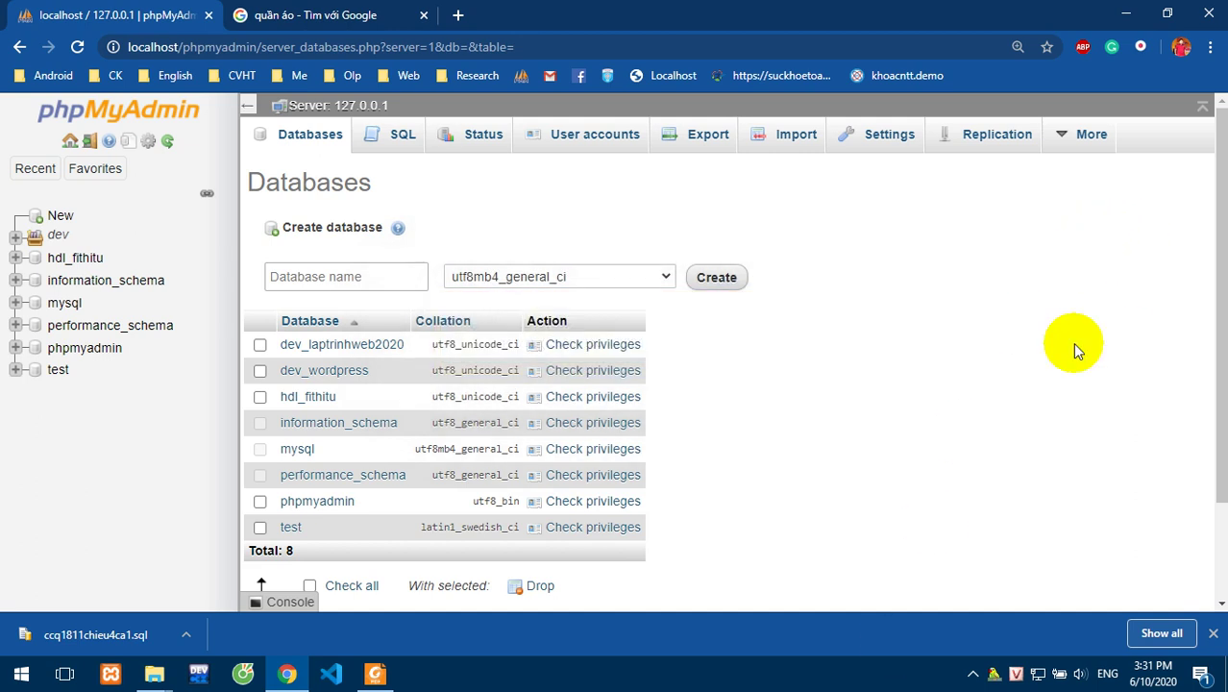
Return to the desktop and place the exported ccq1811chieu4ca1.sql file beside the Computer icon.
left_click(1130, 17)
left_click_drag(134, 138, 405, 150)
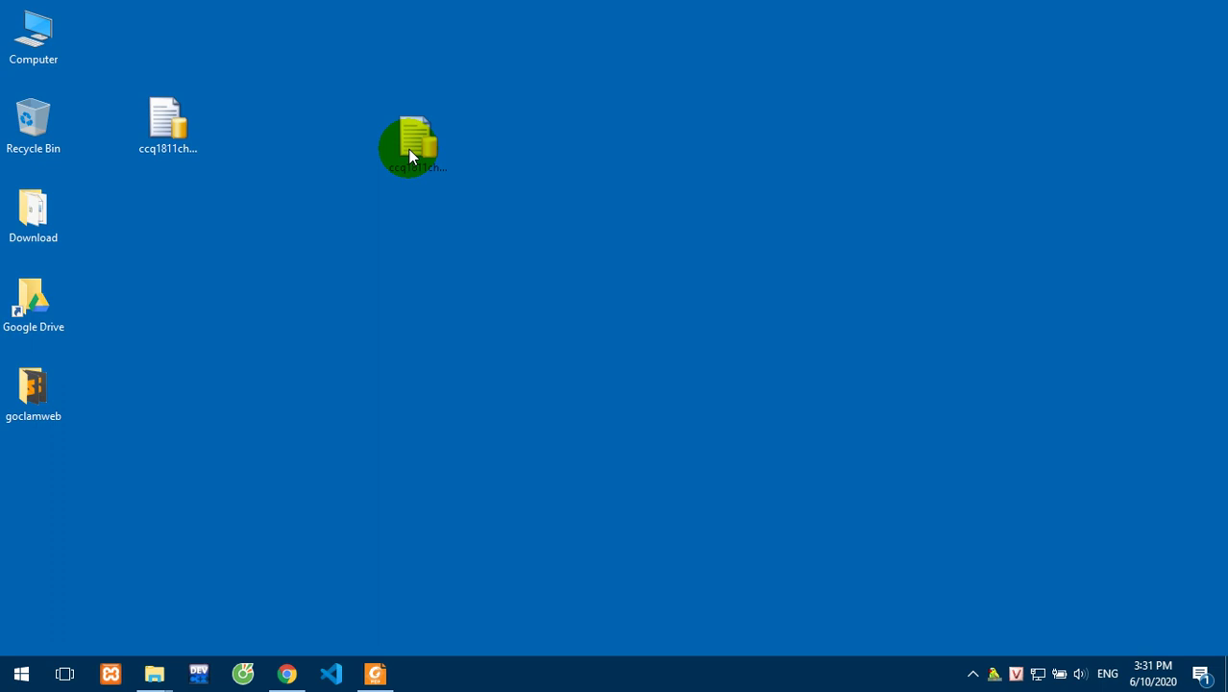
left_click_drag(409, 151, 159, 95)
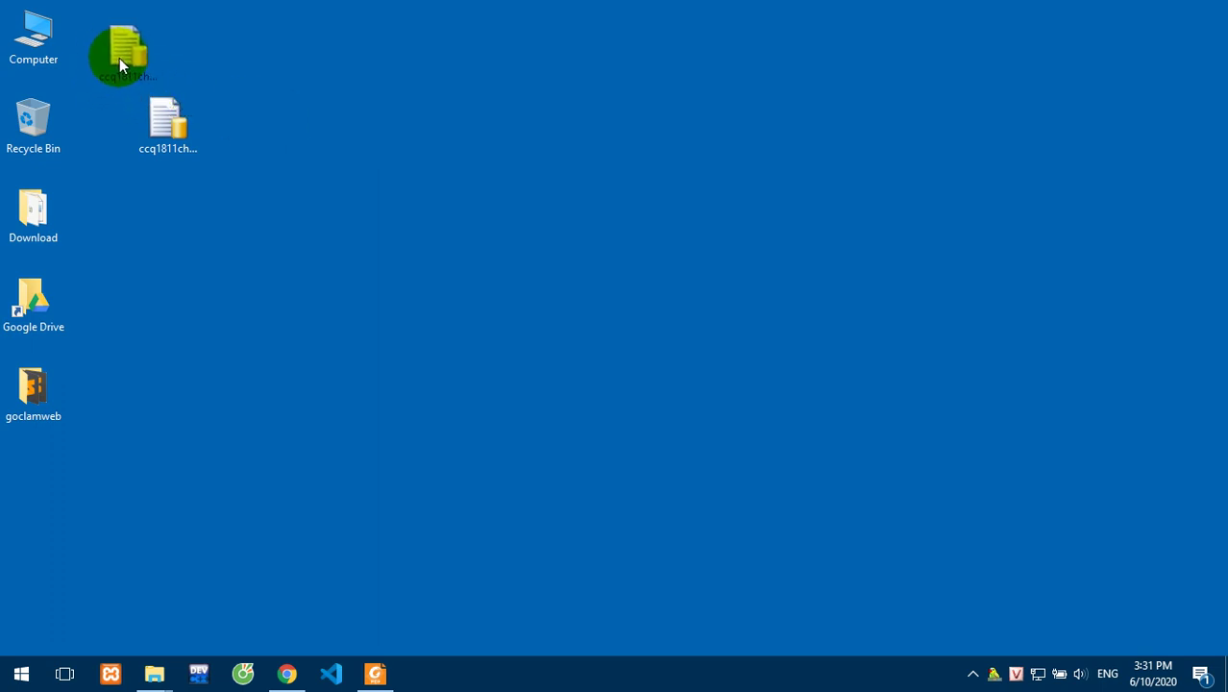
left_click_drag(120, 62, 120, 62)
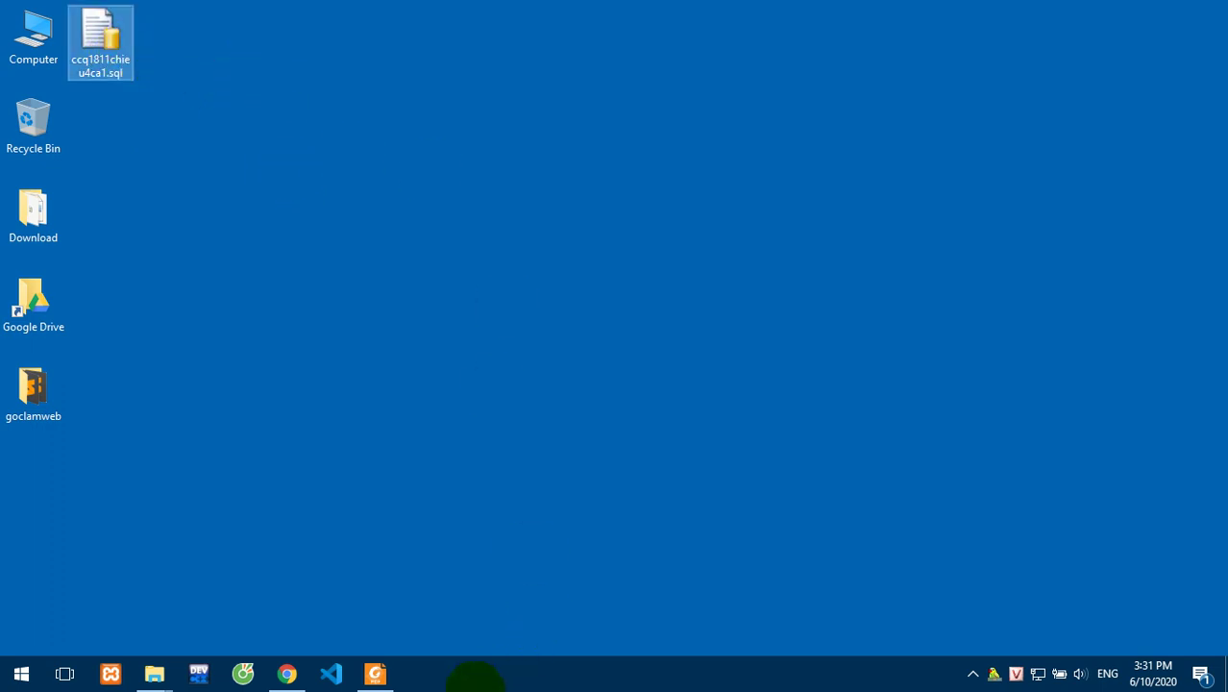
Switch back to phpMyAdmin in Chrome and create the database ccq1811Chieu4Ca1 with the utf8_unicode_ci collation.
left_click(300, 678)
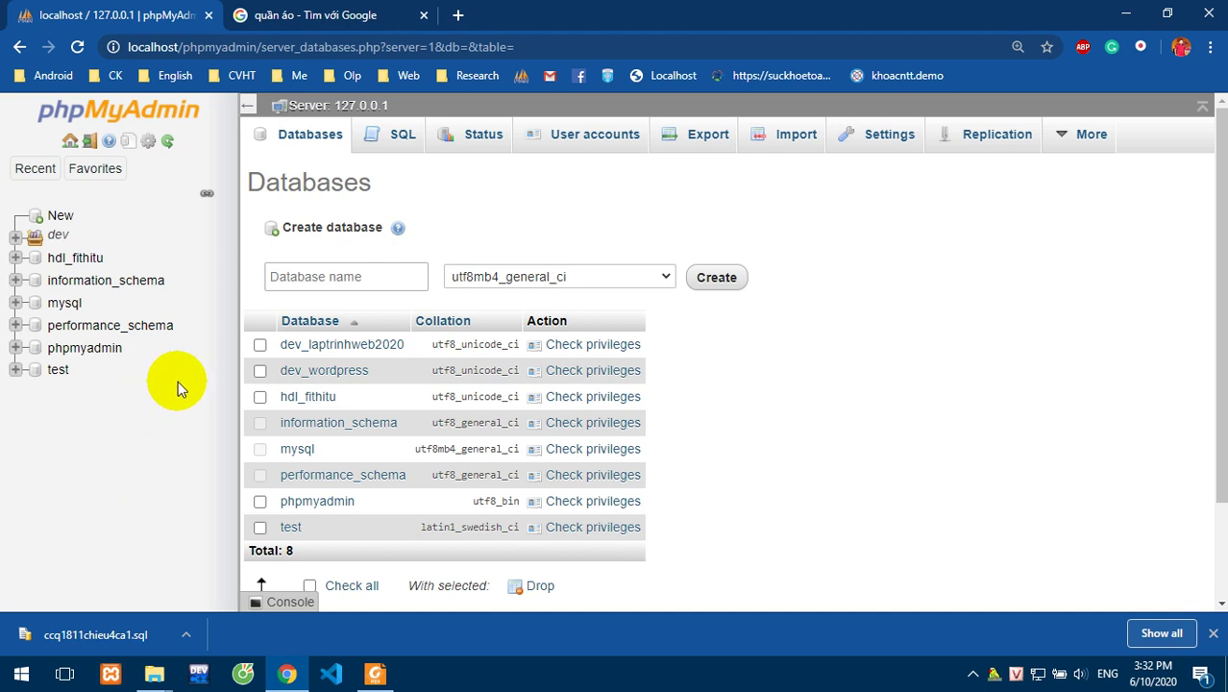
left_click(313, 144)
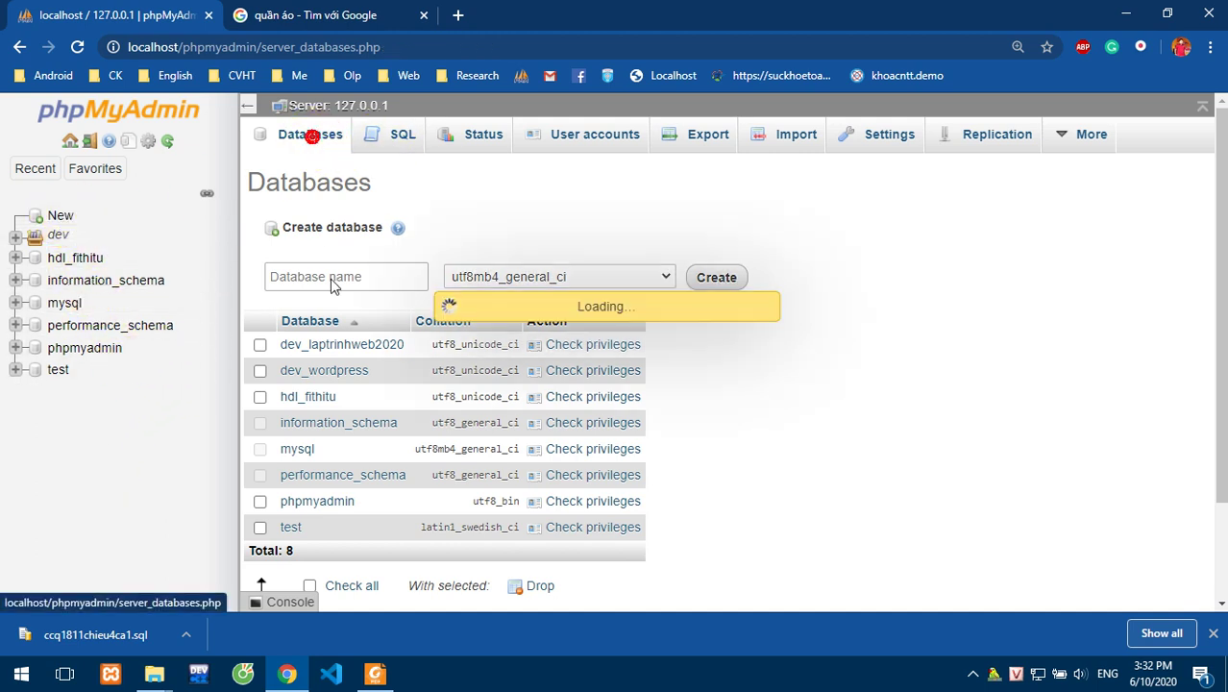
left_click(332, 280)
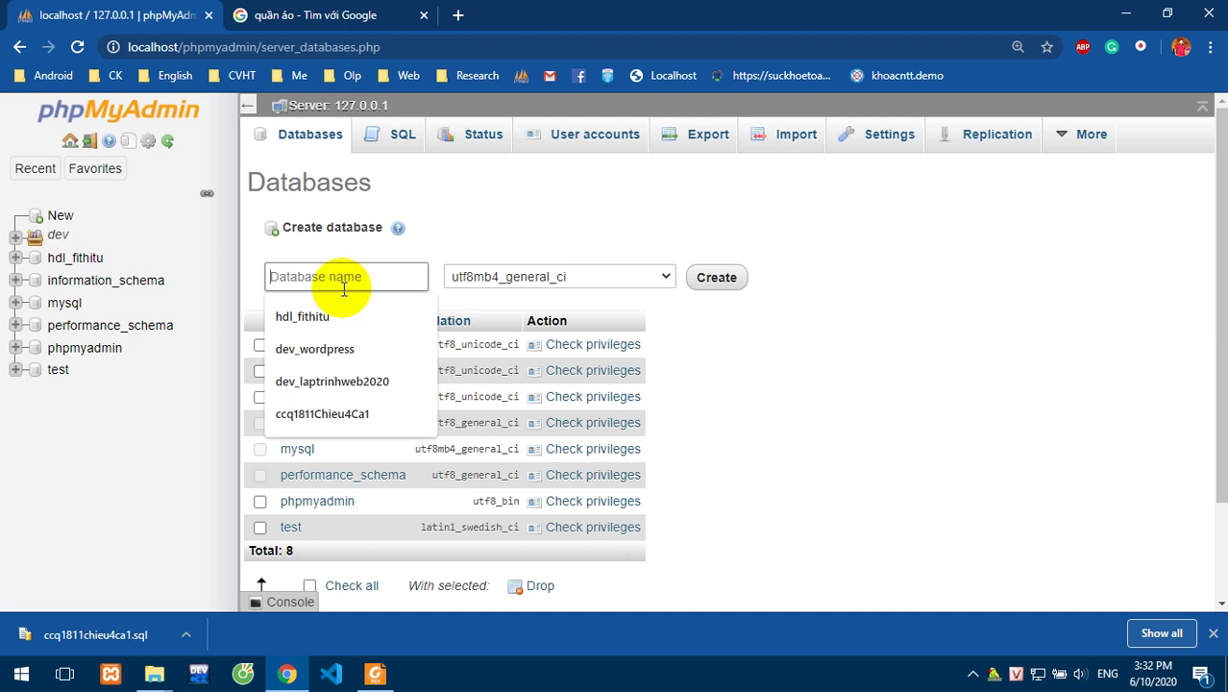
left_click(351, 415)
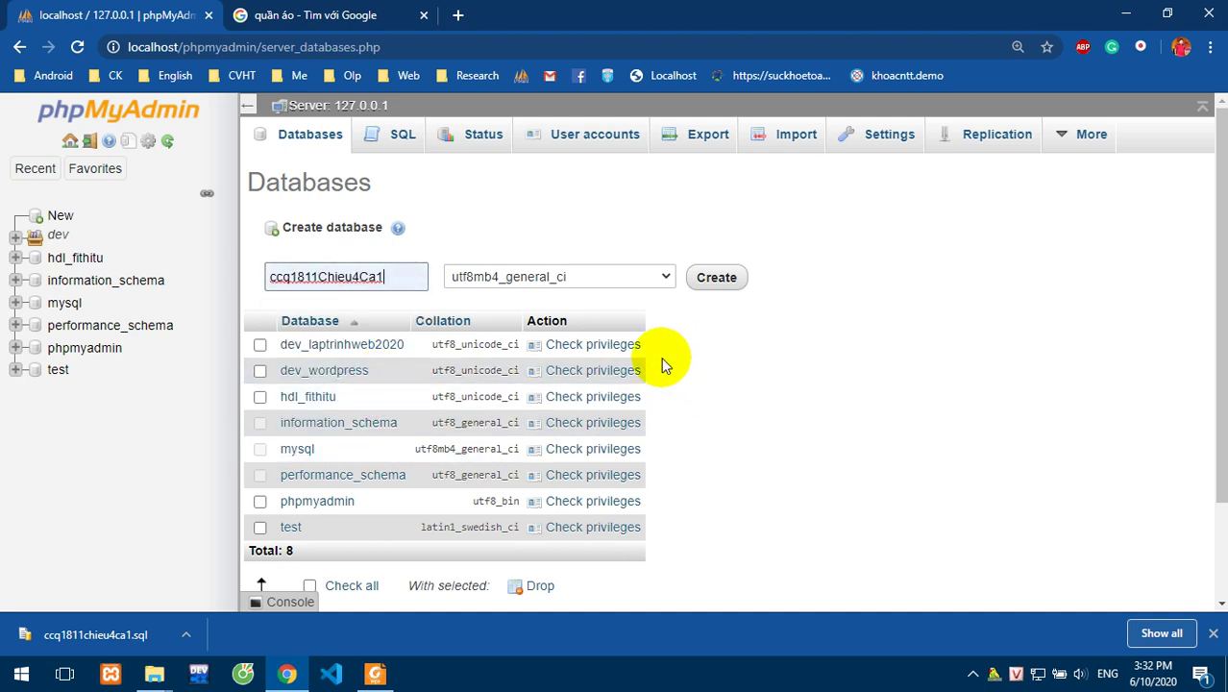
left_click(634, 277)
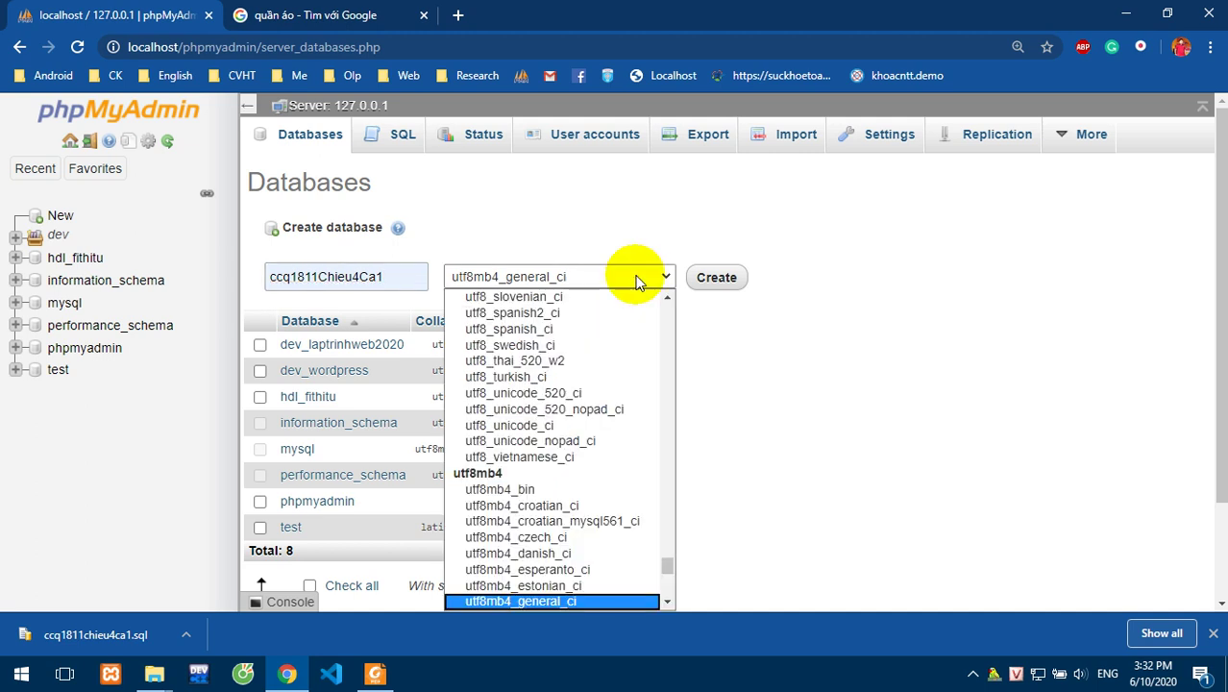
left_click(617, 425)
left_click(721, 279)
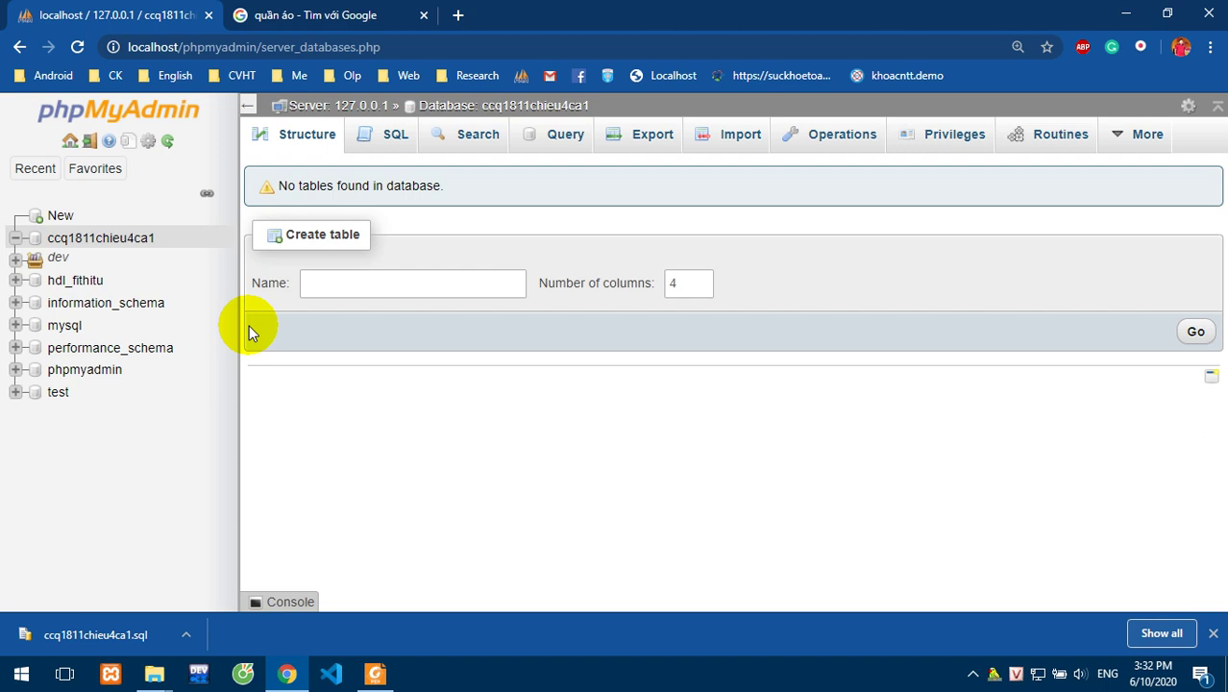
Open the import page for the ccq1811chieu4ca1 database and check the maximum file size allowed.
left_click(84, 237)
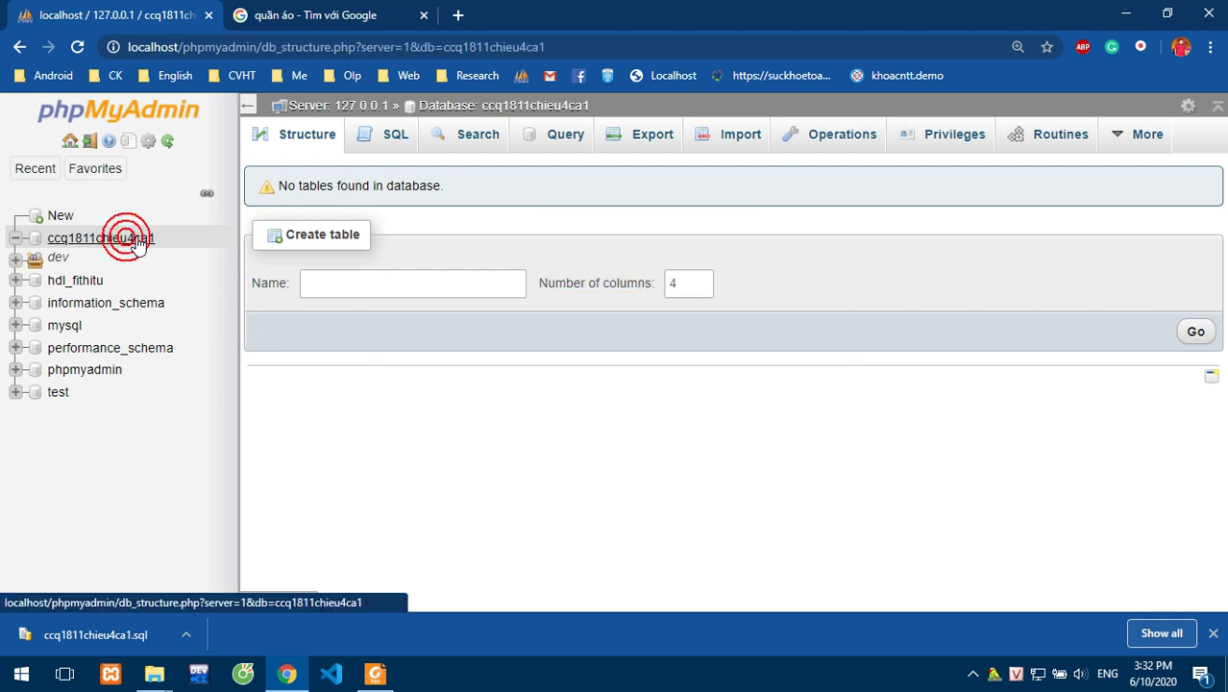
left_click(741, 143)
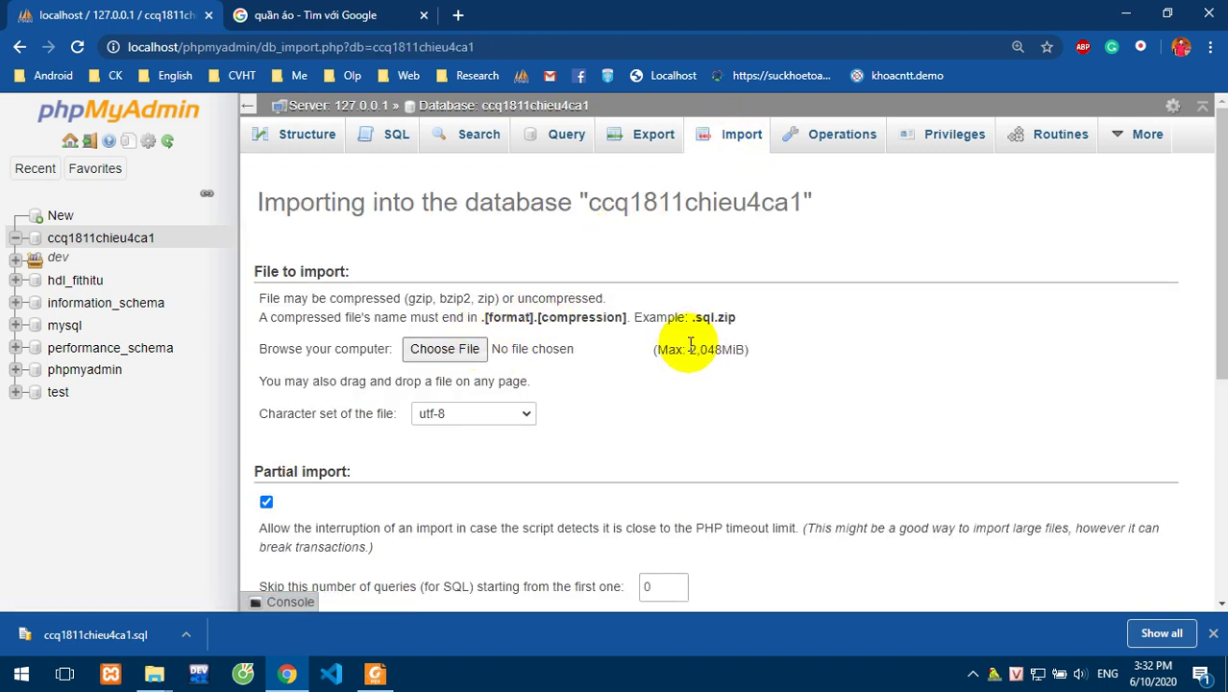
left_click_drag(689, 350, 755, 360)
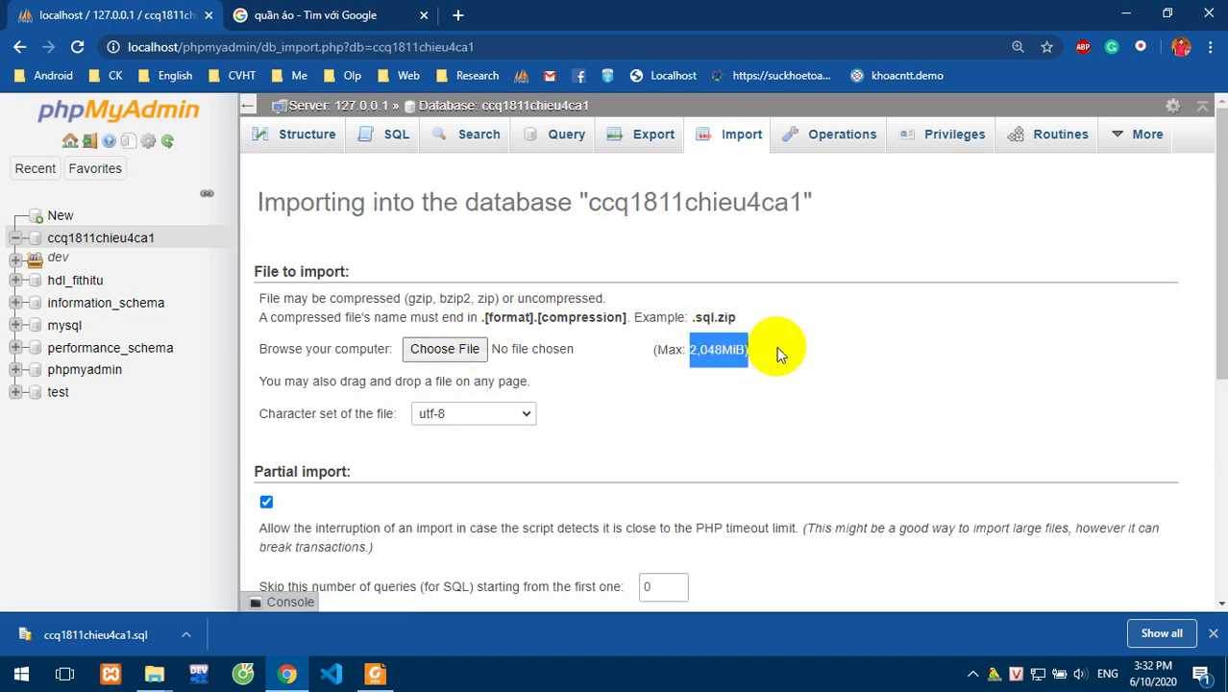
left_click(700, 379)
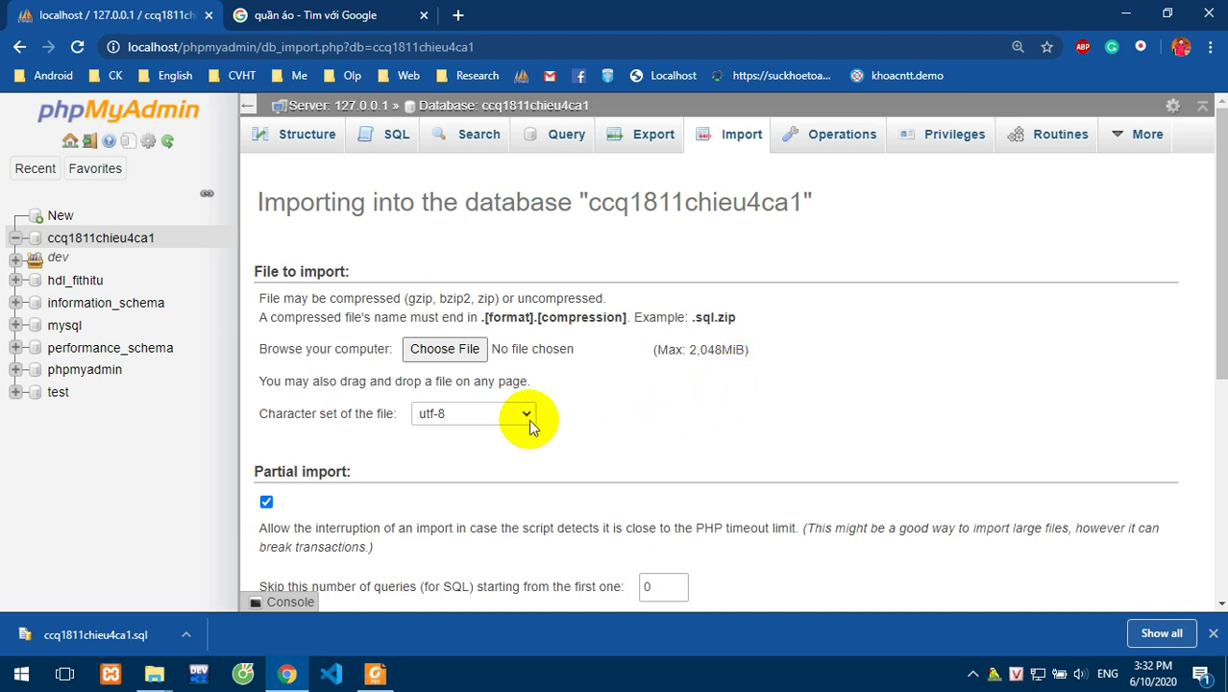
Import ccq1811chieu4ca1.sql from the Desktop folder into the database in SQL format, and browse the db_category table.
left_click(468, 353)
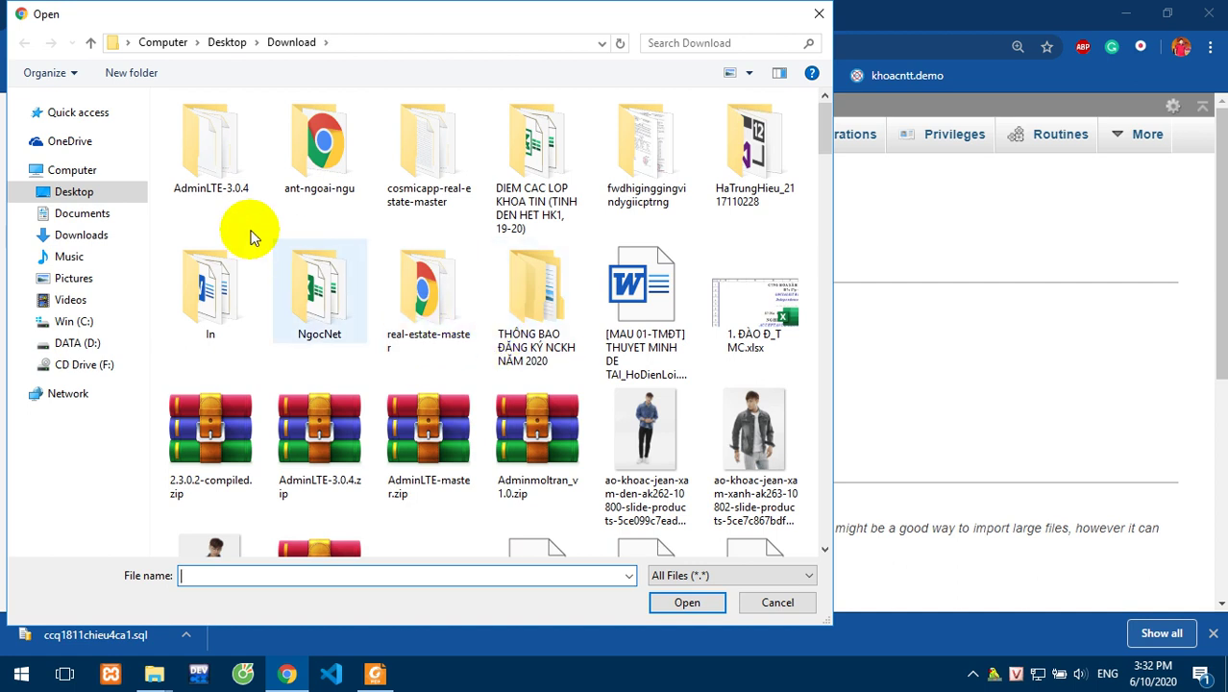
left_click(74, 192)
left_click(404, 206)
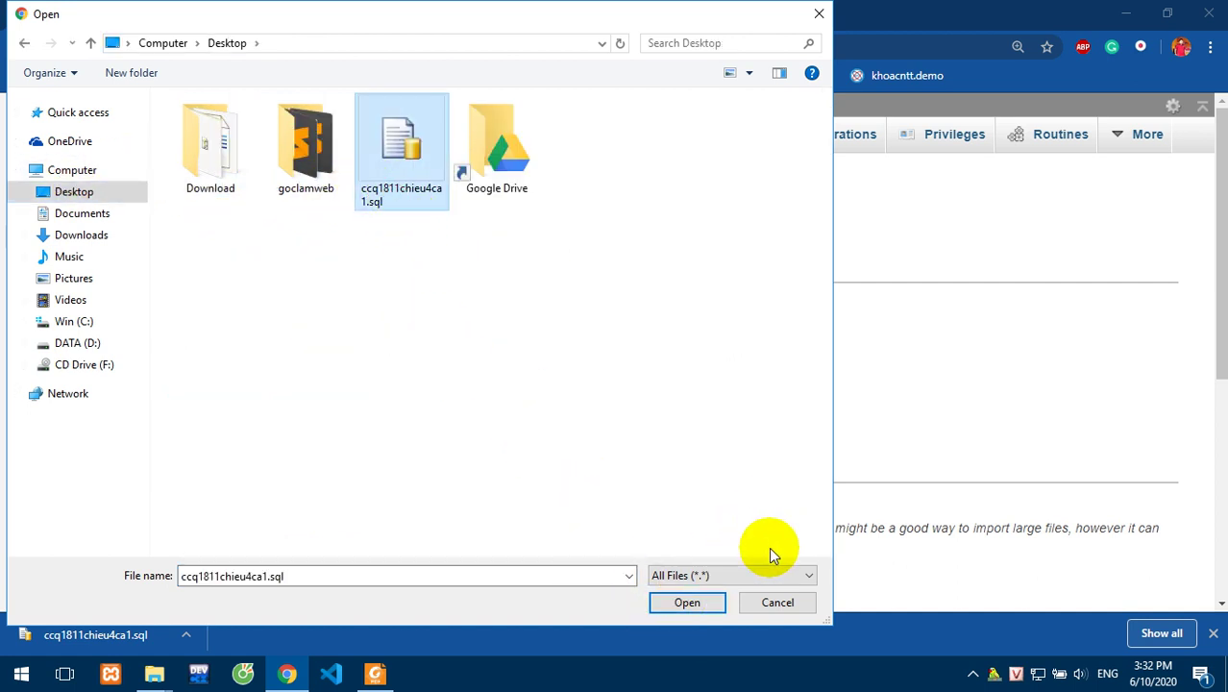
left_click(692, 608)
scroll(658, 462, "down", 5)
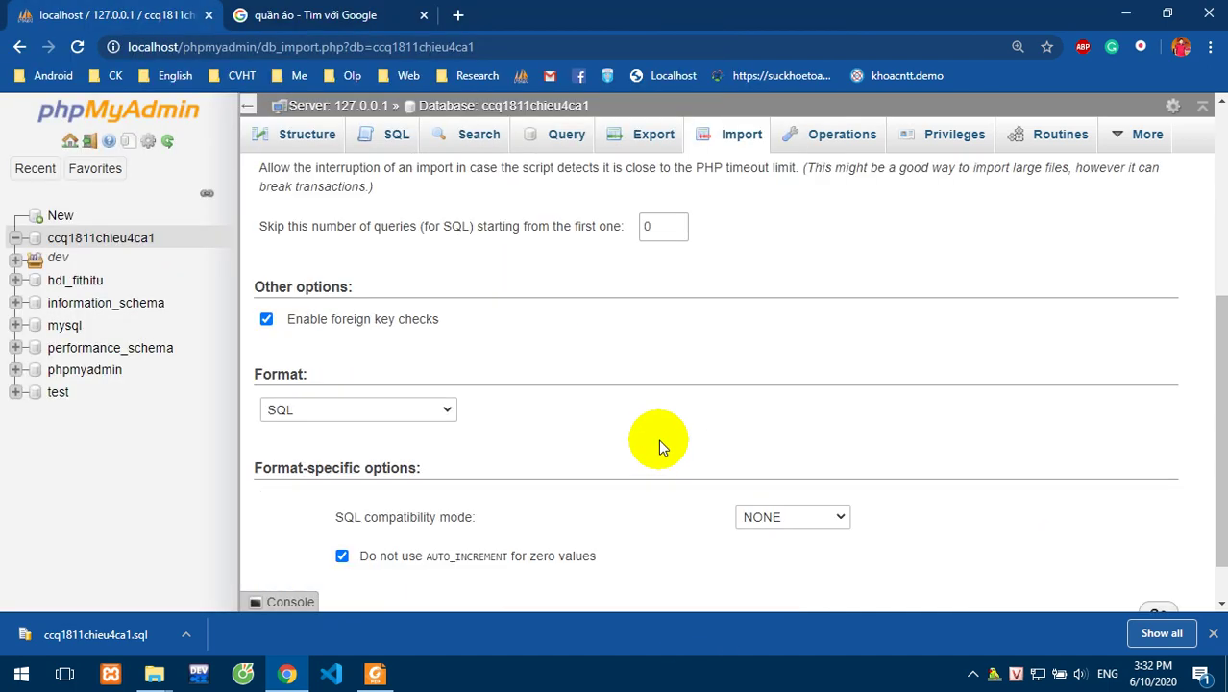
left_click(1160, 560)
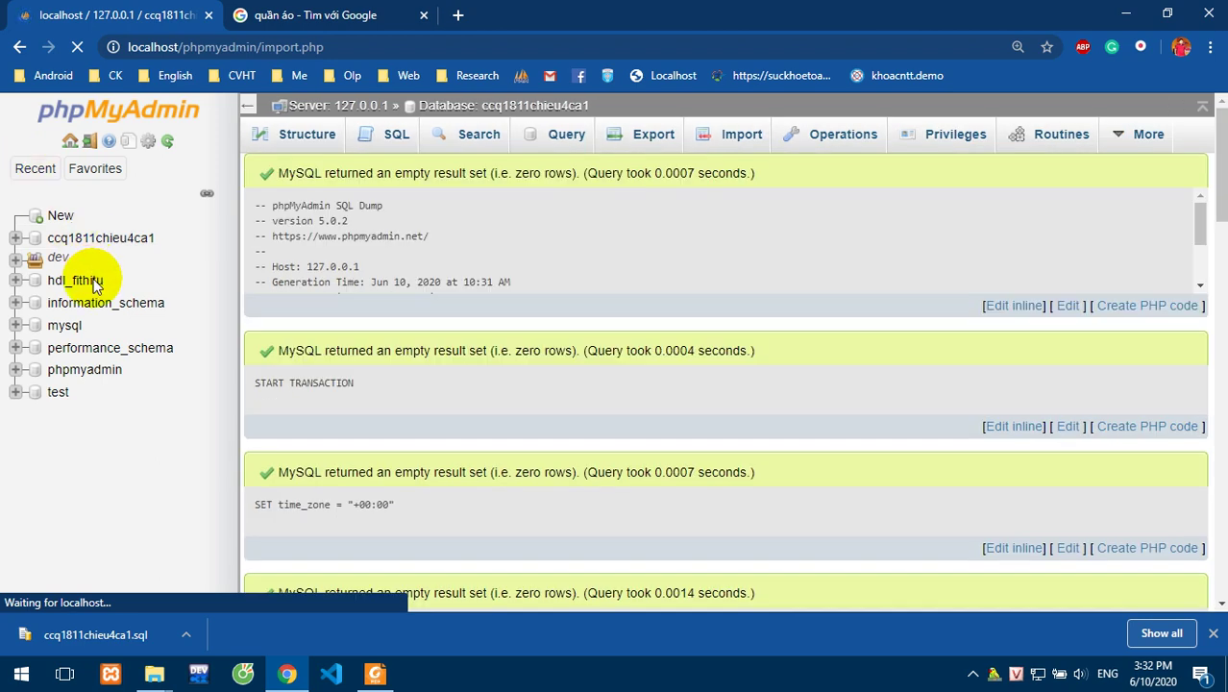
left_click(91, 284)
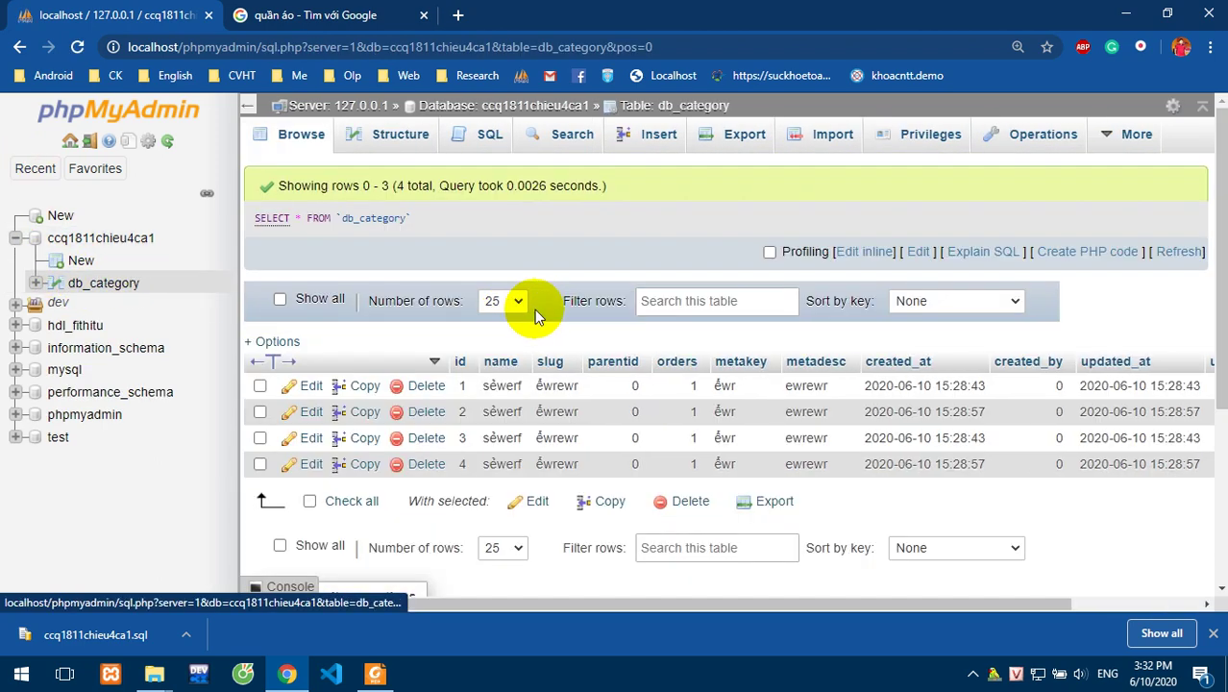